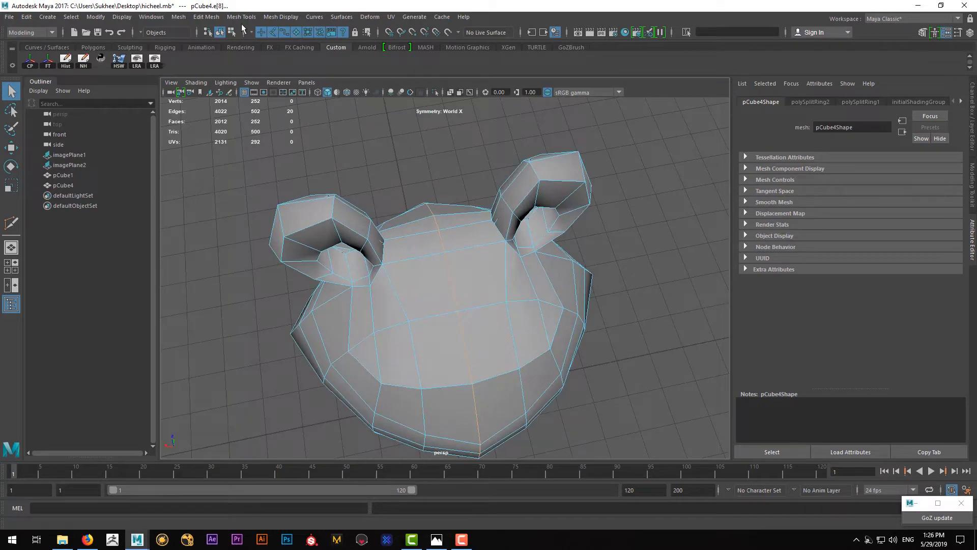
Bevel the head's centre edge loop with a Fraction of 0.4 and show the mesh in smooth preview.
{"action": "left_click", "coordinate": [93, 48]}
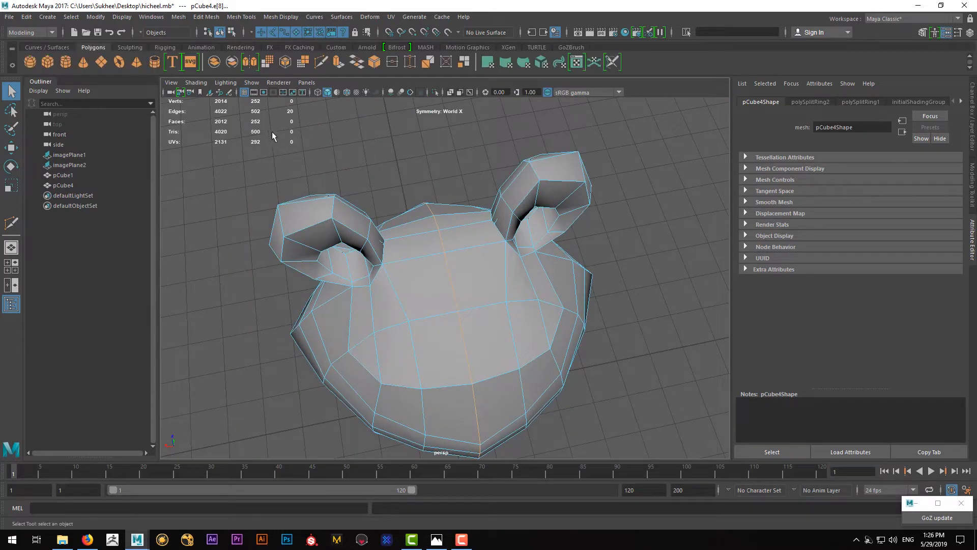
{"action": "key", "text": "ctrl+b"}
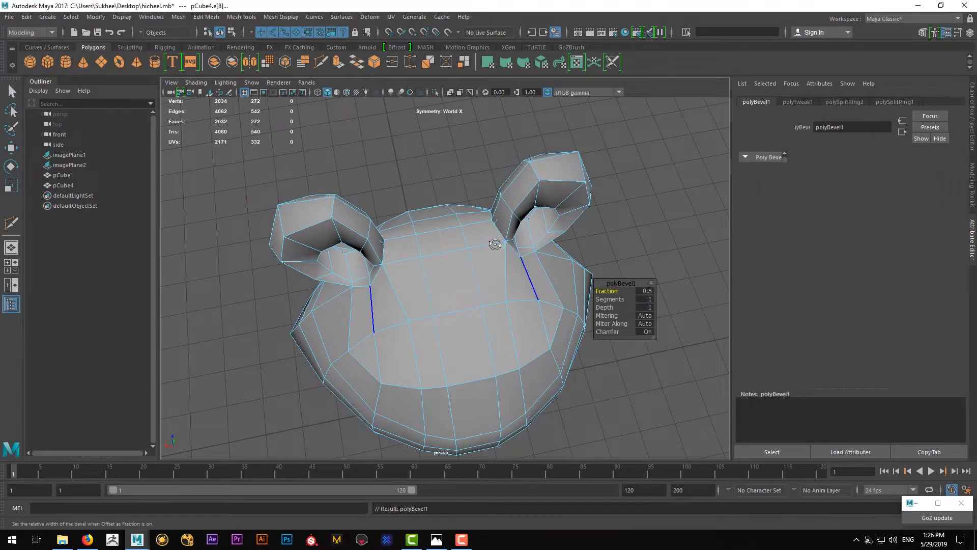
{"action": "left_click_drag", "start_coordinate": [486, 239], "coordinate": [484, 222], "text": "alt"}
{"action": "scroll", "coordinate": [460, 218], "scroll_direction": "down", "scroll_amount": 5}
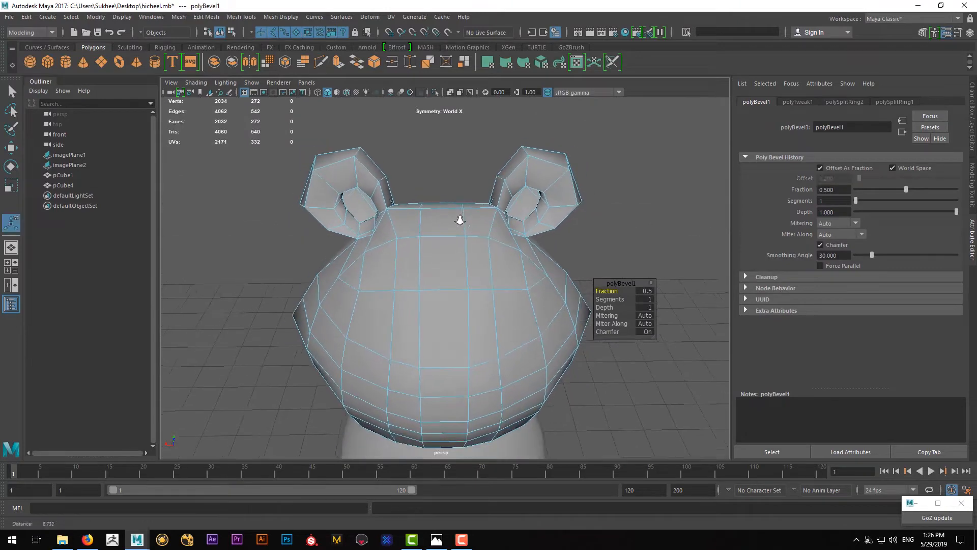
{"action": "middle_click_drag", "start_coordinate": [535, 239], "coordinate": [338, 214], "text": "alt"}
{"action": "scroll", "coordinate": [325, 208], "scroll_direction": "down", "scroll_amount": 5}
{"action": "left_click_drag", "start_coordinate": [316, 207], "coordinate": [531, 270], "text": "alt"}
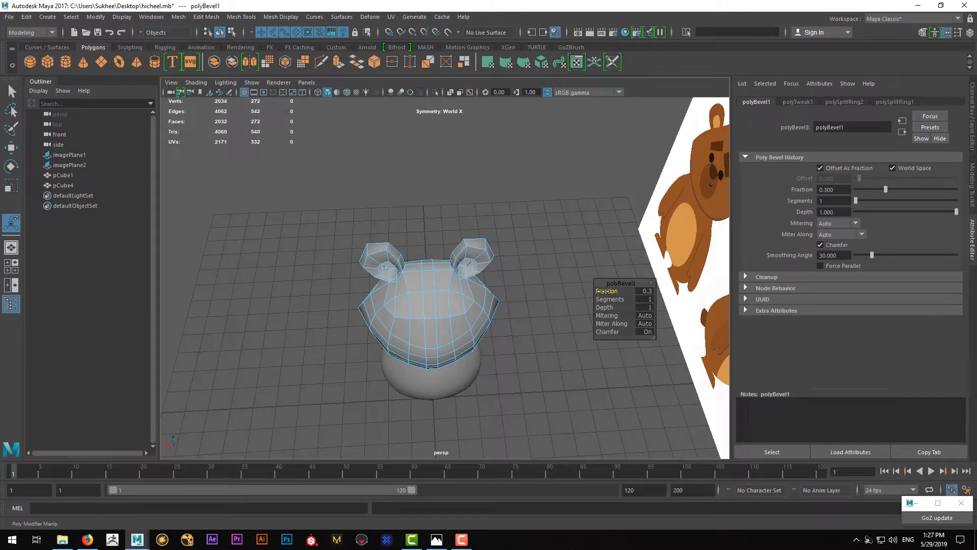
{"action": "left_click_drag", "start_coordinate": [458, 275], "coordinate": [462, 252], "text": "alt"}
{"action": "key", "text": "q"}
{"action": "key", "text": "3"}
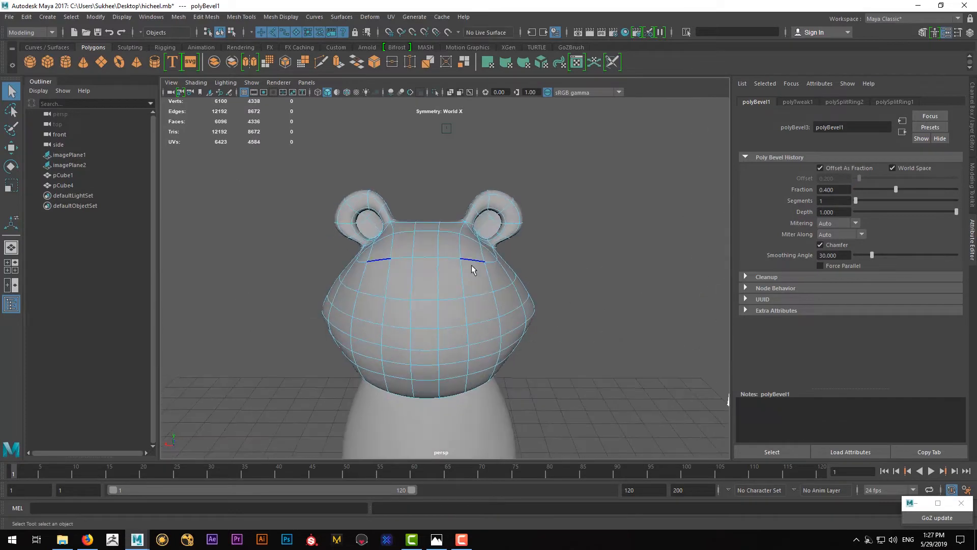
Switch the head to face selection and select the three adjoining faces on its crown between the ears.
{"action": "left_click", "coordinate": [470, 264]}
{"action": "left_click_drag", "start_coordinate": [563, 213], "coordinate": [587, 278], "text": "alt"}
{"action": "scroll", "coordinate": [543, 270], "scroll_direction": "down", "scroll_amount": 1}
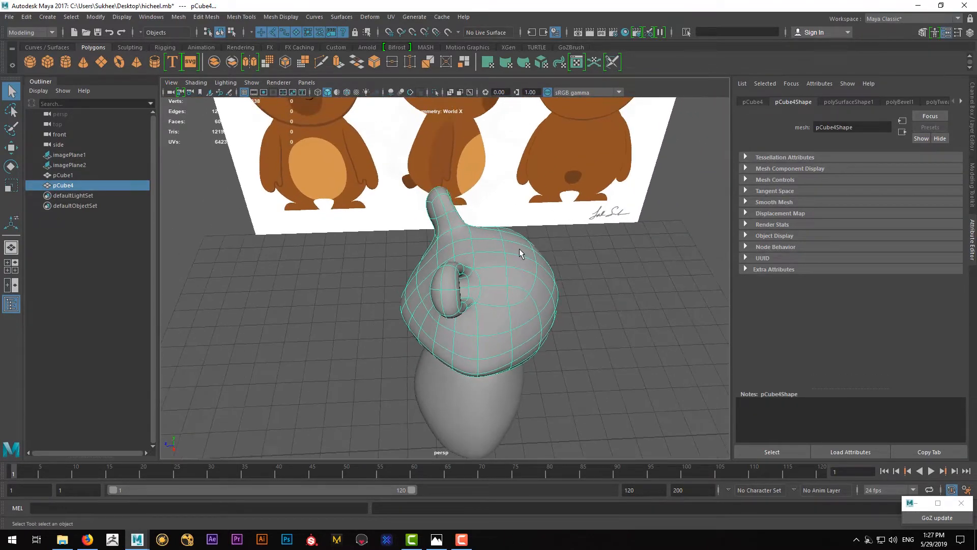
{"action": "right_click_drag", "start_coordinate": [519, 246], "coordinate": [517, 271]}
{"action": "middle_click_drag", "start_coordinate": [523, 249], "coordinate": [431, 271], "text": "alt"}
{"action": "right_click_drag", "start_coordinate": [431, 270], "coordinate": [415, 257], "text": "alt"}
{"action": "middle_click_drag", "start_coordinate": [416, 257], "coordinate": [458, 331], "text": "alt"}
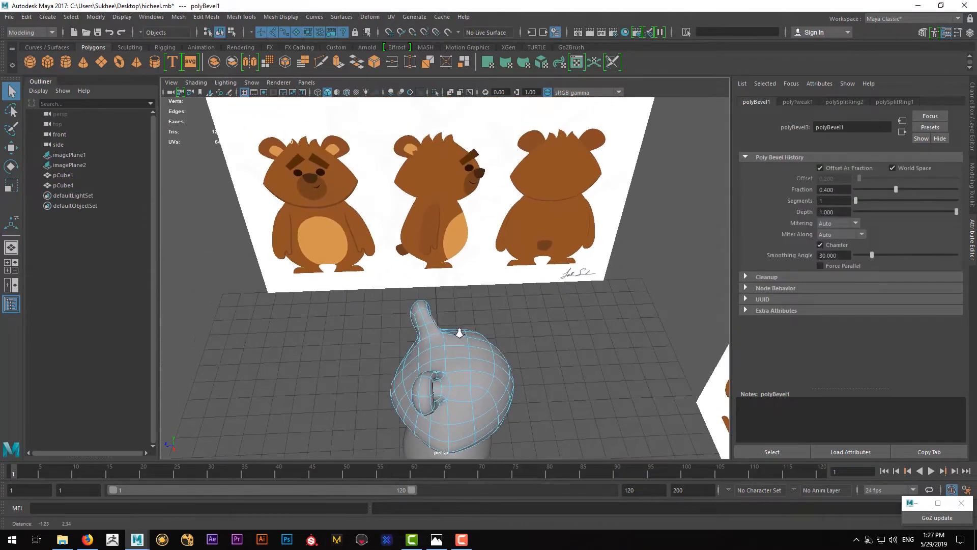
{"action": "right_click_drag", "start_coordinate": [458, 331], "coordinate": [445, 324], "text": "alt"}
{"action": "left_click_drag", "start_coordinate": [444, 324], "coordinate": [462, 305], "text": "alt"}
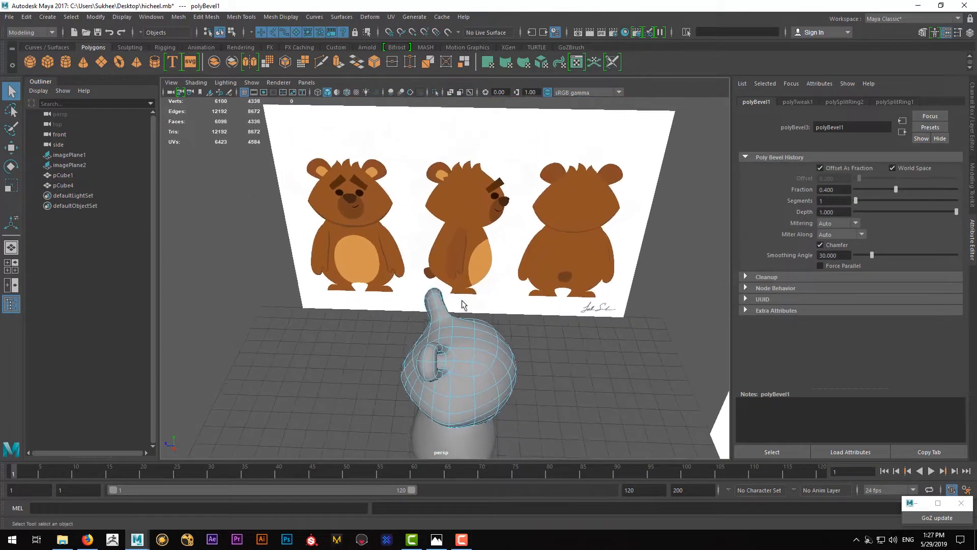
{"action": "right_click_drag", "start_coordinate": [463, 305], "coordinate": [501, 307], "text": "alt"}
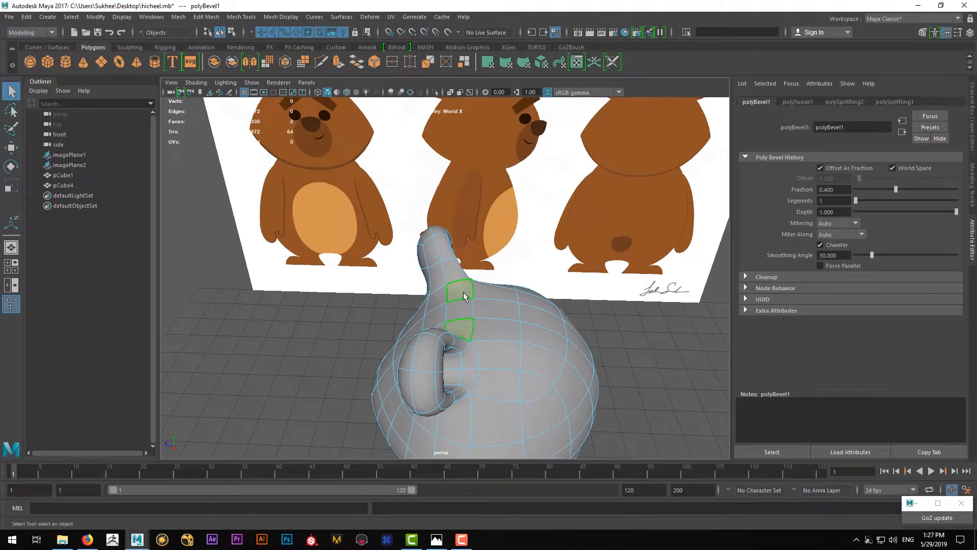
{"action": "left_click", "coordinate": [464, 308]}
{"action": "left_click_drag", "start_coordinate": [487, 316], "coordinate": [430, 304], "text": "alt"}
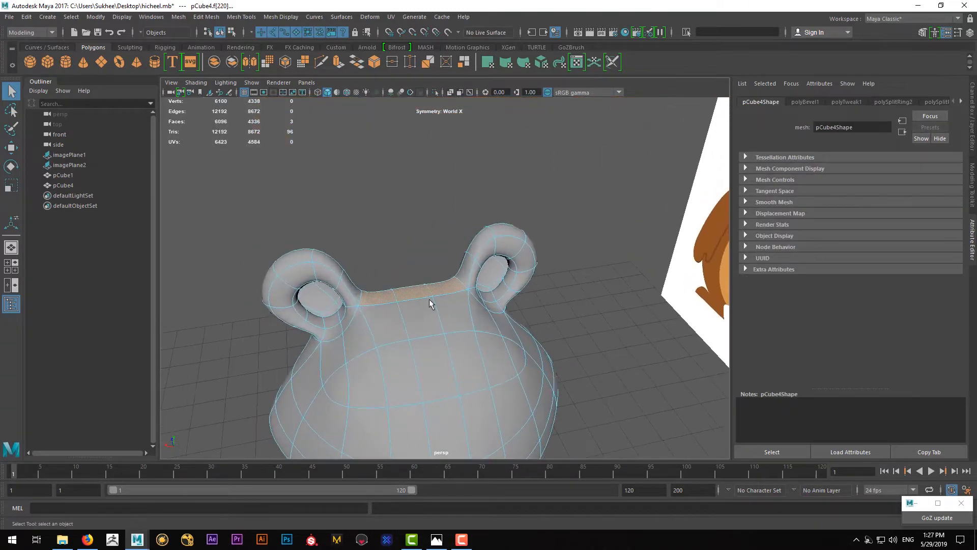
{"action": "right_click_drag", "start_coordinate": [415, 291], "coordinate": [442, 316], "text": "shift"}
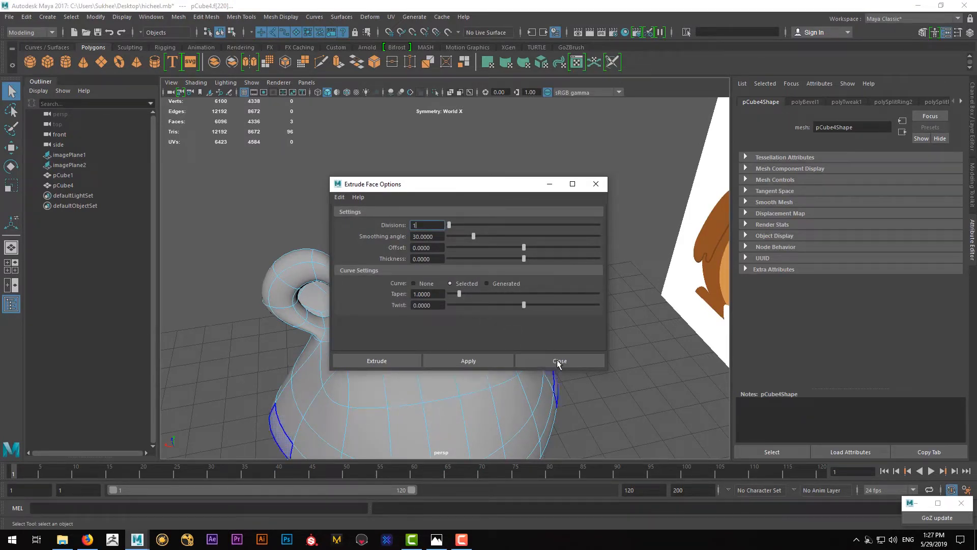
{"action": "left_click", "coordinate": [558, 360]}
{"action": "left_click", "coordinate": [202, 18]}
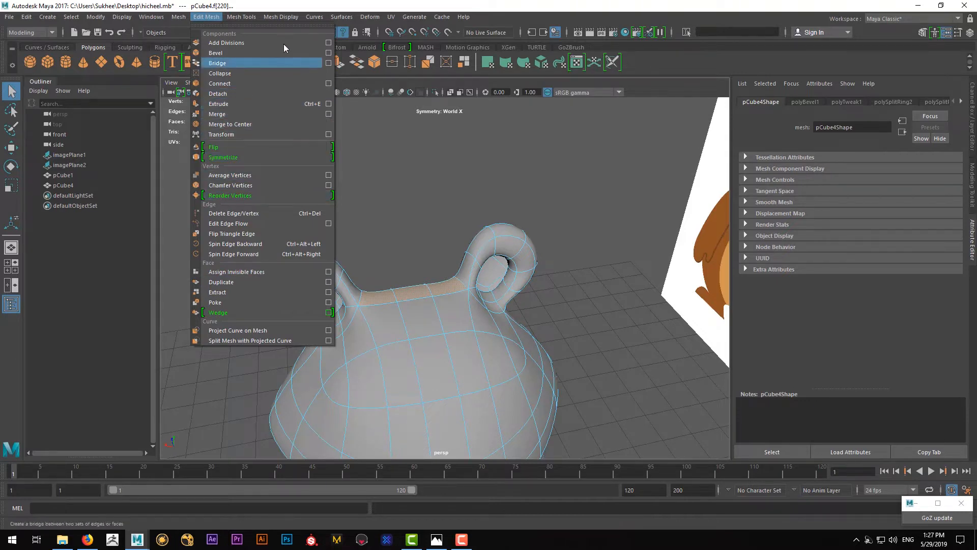
{"action": "left_click", "coordinate": [214, 19]}
Extrude the three crown faces upward with 1 division, Keep Faces Together off and a Local Translate Z of about 0.6.
{"action": "left_click_drag", "start_coordinate": [460, 354], "coordinate": [437, 346], "text": "alt"}
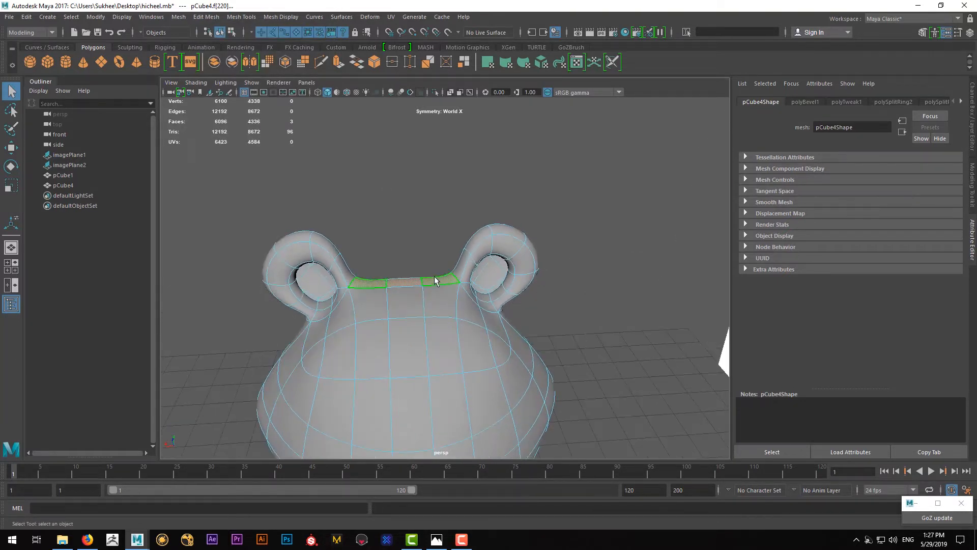
{"action": "left_click_drag", "start_coordinate": [434, 283], "coordinate": [436, 289], "text": "alt"}
{"action": "right_click_drag", "start_coordinate": [436, 288], "coordinate": [464, 320], "text": "shift"}
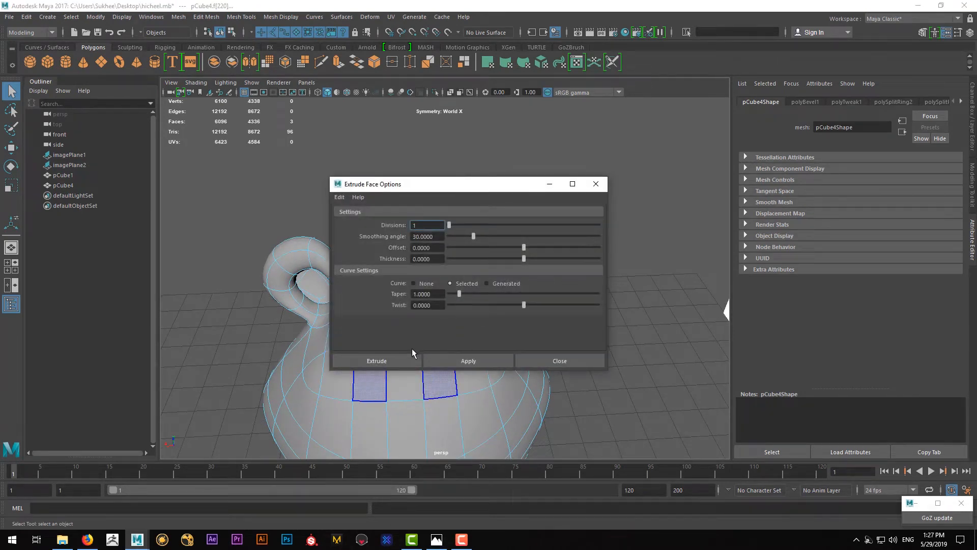
{"action": "left_click", "coordinate": [380, 361]}
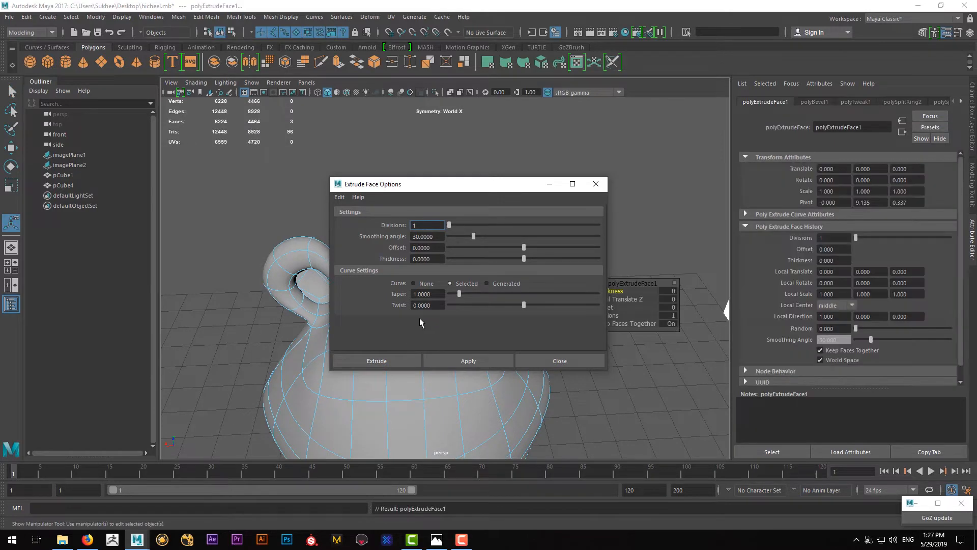
{"action": "key", "text": "1"}
{"action": "left_click_drag", "start_coordinate": [402, 260], "coordinate": [446, 299]}
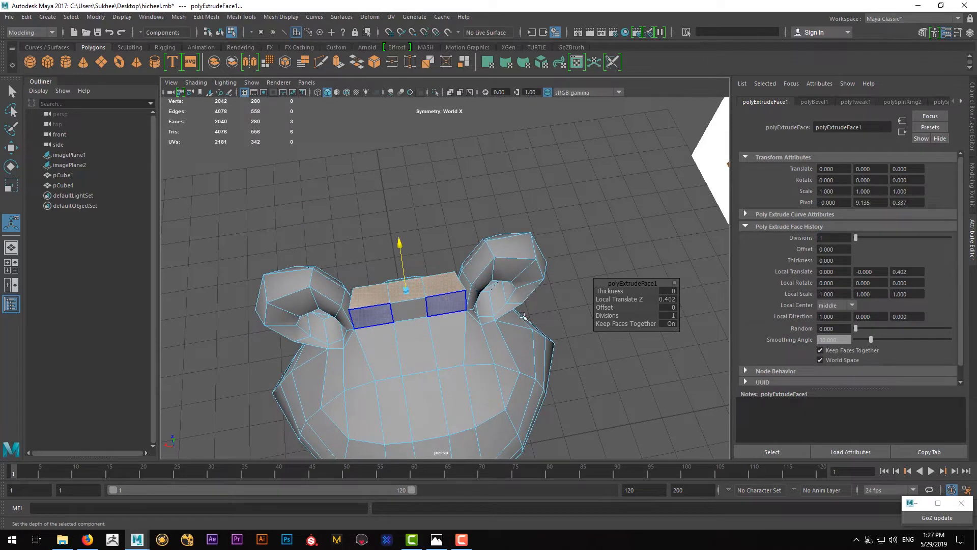
{"action": "key", "text": "ctrl+z"}
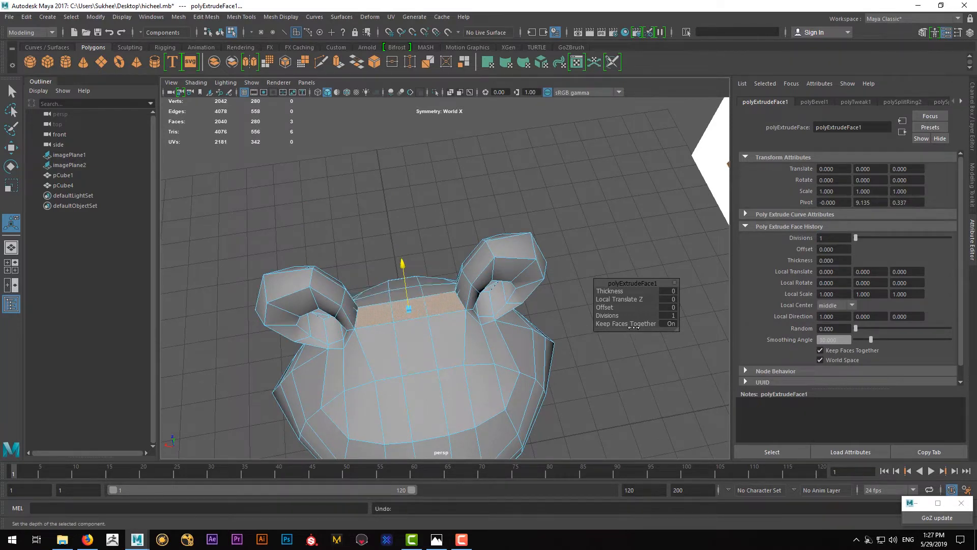
{"action": "left_click_drag", "start_coordinate": [402, 267], "coordinate": [395, 219]}
{"action": "middle_click_drag", "start_coordinate": [413, 266], "coordinate": [425, 293], "text": "alt"}
{"action": "right_click_drag", "start_coordinate": [425, 292], "coordinate": [451, 292], "text": "alt"}
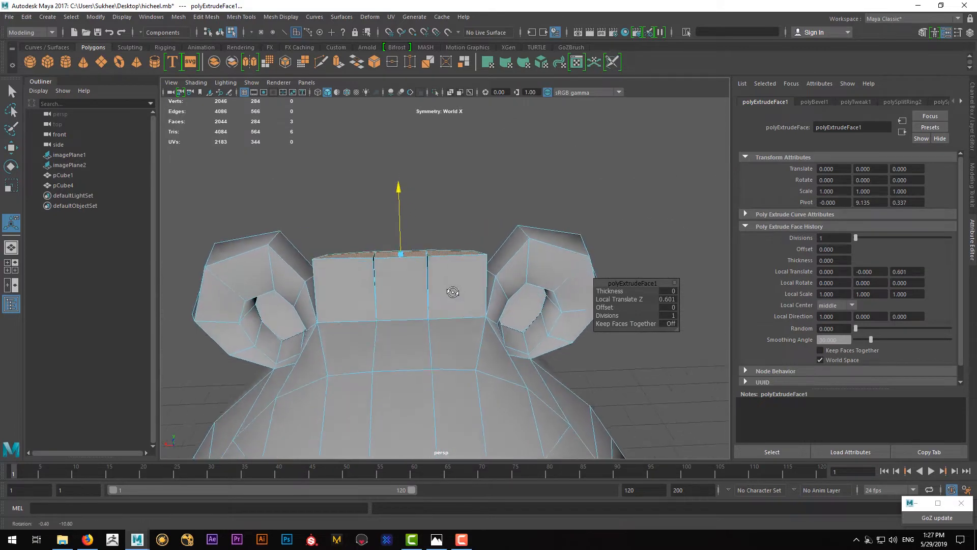
{"action": "left_click_drag", "start_coordinate": [452, 292], "coordinate": [451, 275], "text": "alt"}
Raise the extruded tufts to a Local Translate Z of about 0.635 against the hair in the front reference.
{"action": "key", "text": "space"}
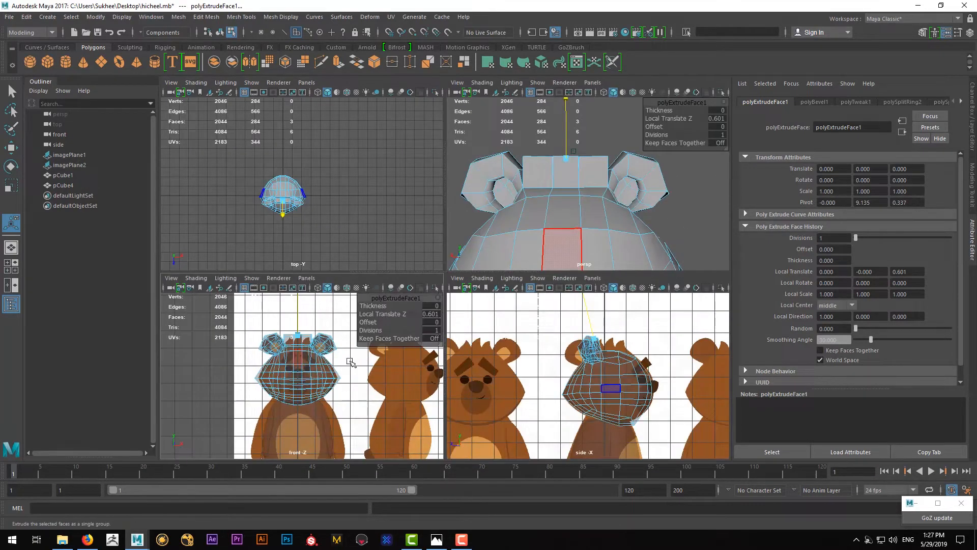
{"action": "key", "text": "space"}
{"action": "middle_click_drag", "start_coordinate": [349, 360], "coordinate": [378, 392], "text": "alt"}
{"action": "right_click_drag", "start_coordinate": [378, 392], "coordinate": [455, 316], "text": "alt"}
{"action": "middle_click_drag", "start_coordinate": [455, 315], "coordinate": [444, 351], "text": "alt"}
{"action": "right_click_drag", "start_coordinate": [445, 350], "coordinate": [431, 238], "text": "alt"}
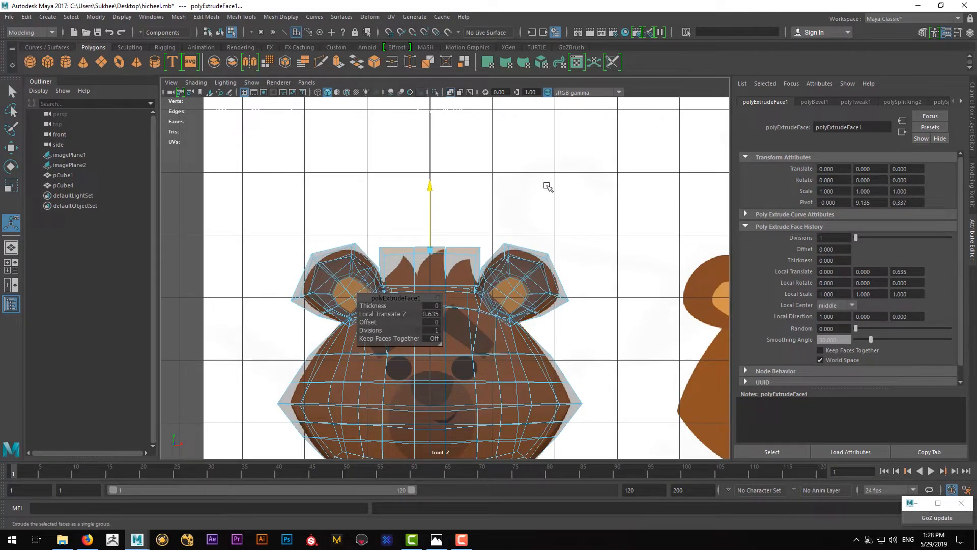
{"action": "key", "text": "space"}
{"action": "key", "text": "space"}
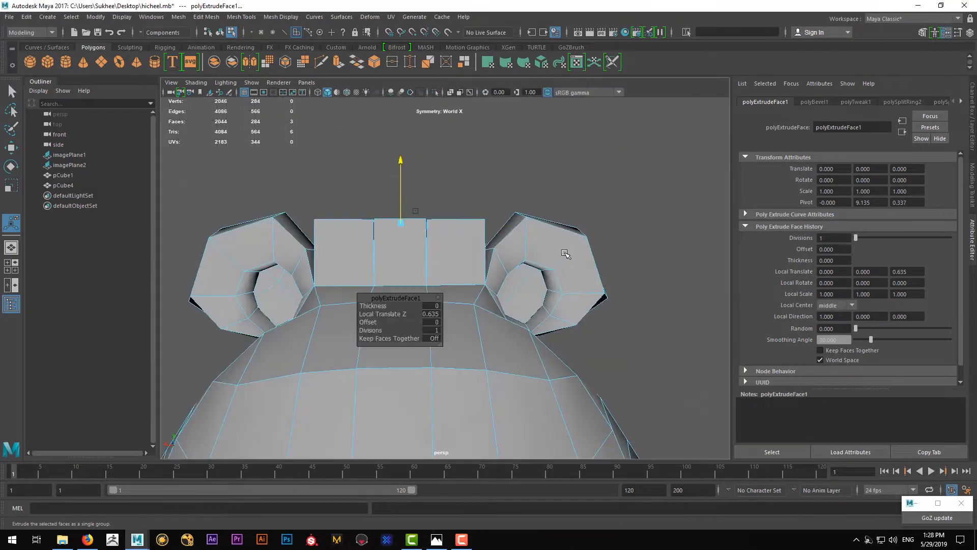
Inspect the three hair tufts in smooth preview with the head selected as an object.
{"action": "left_click_drag", "start_coordinate": [540, 259], "coordinate": [560, 272], "text": "alt"}
{"action": "key", "text": "q"}
{"action": "key", "text": "3"}
{"action": "right_click_drag", "start_coordinate": [471, 276], "coordinate": [593, 153]}
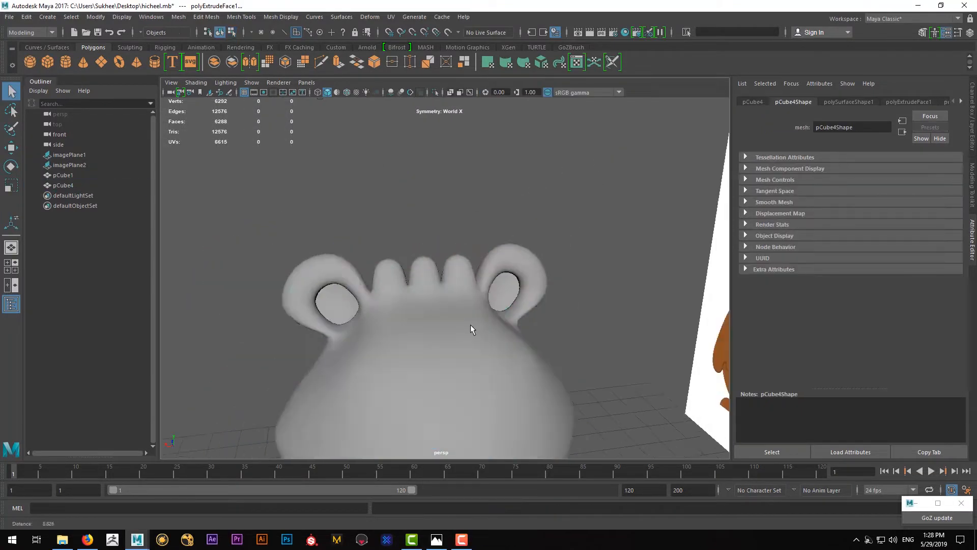
{"action": "mouse_move", "coordinate": [470, 325]}
{"action": "left_mouse_down", "text": "alt"}
{"action": "mouse_move", "coordinate": [654, 348]}
{"action": "mouse_move", "coordinate": [427, 284]}
{"action": "mouse_move", "coordinate": [457, 327]}
{"action": "left_mouse_up", "text": "alt"}
{"action": "left_click", "coordinate": [457, 326]}
Show the unsmoothed head in the front view and nudge a mirrored outer corner vertex of the side tufts in vertex mode.
{"action": "key", "text": "space"}
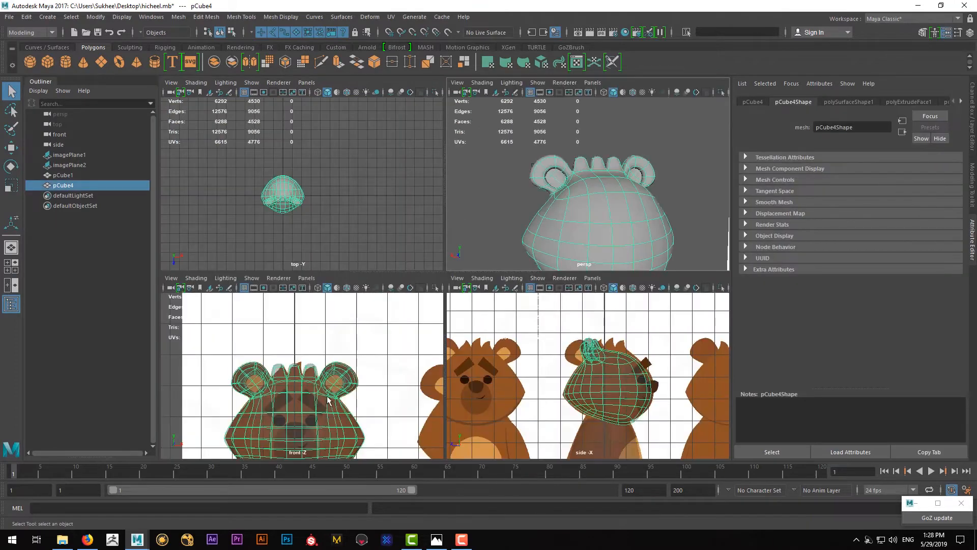
{"action": "key", "text": "space"}
{"action": "key", "text": "1"}
{"action": "scroll", "coordinate": [419, 305], "scroll_direction": "up", "scroll_amount": 8}
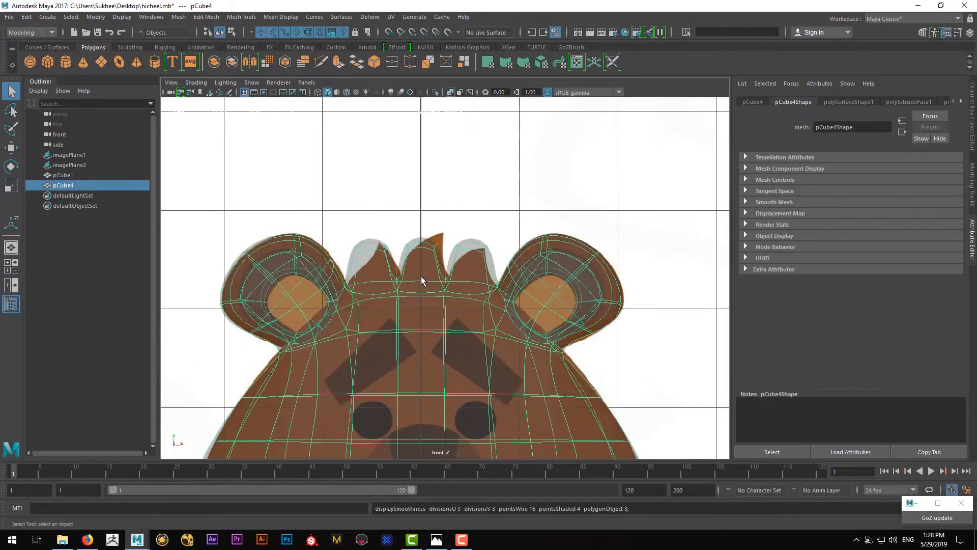
{"action": "middle_click_drag", "start_coordinate": [441, 191], "coordinate": [437, 250], "text": "alt"}
{"action": "scroll", "coordinate": [418, 231], "scroll_direction": "up", "scroll_amount": 1}
{"action": "right_click_drag", "start_coordinate": [395, 204], "coordinate": [346, 202]}
{"action": "middle_click_drag", "start_coordinate": [357, 213], "coordinate": [368, 258], "text": "alt"}
{"action": "left_click", "coordinate": [358, 258]}
{"action": "key", "text": "w"}
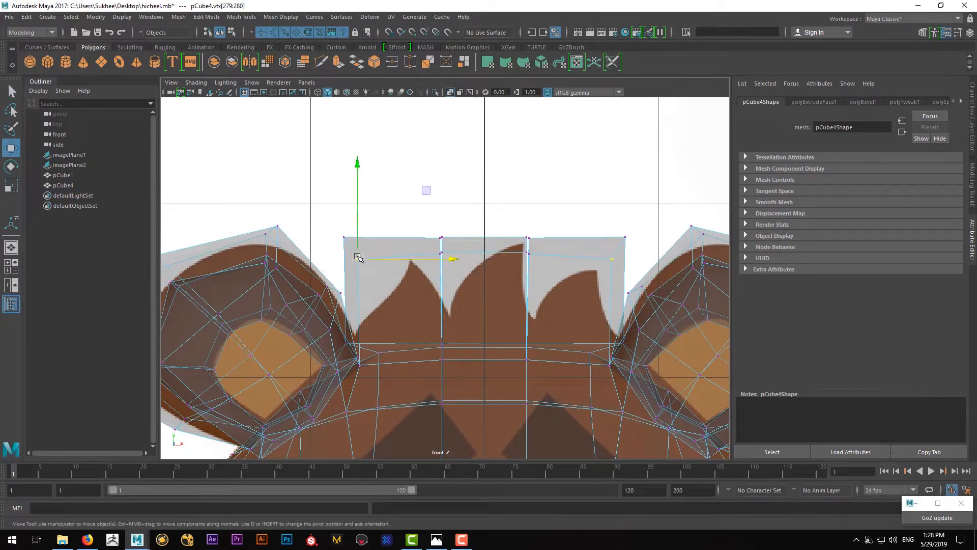
{"action": "left_click_drag", "start_coordinate": [357, 259], "coordinate": [356, 250]}
Move the inner upper vertices of the side tufts to the reference's pointed hair tip, mirrored across X.
{"action": "key", "text": "q"}
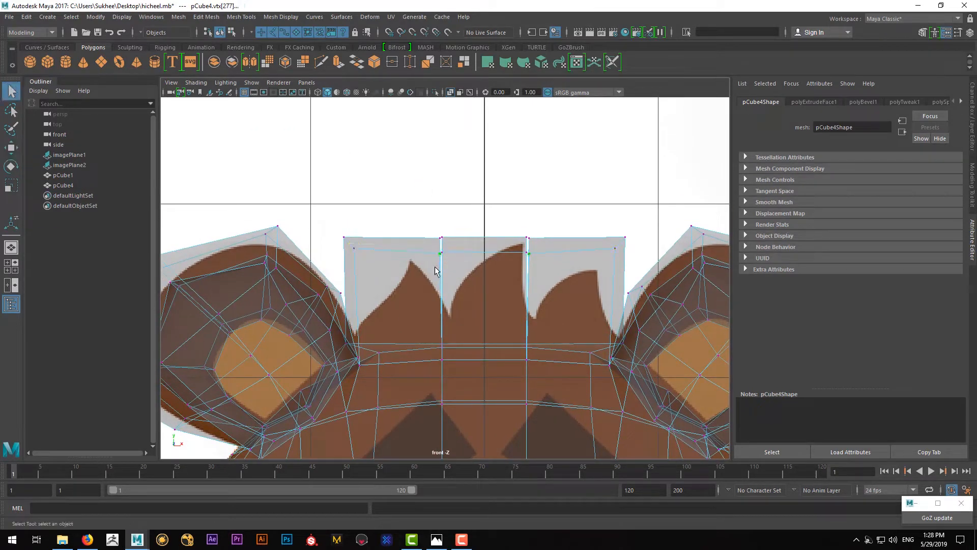
{"action": "key", "text": "w"}
{"action": "left_click_drag", "start_coordinate": [436, 254], "coordinate": [429, 255]}
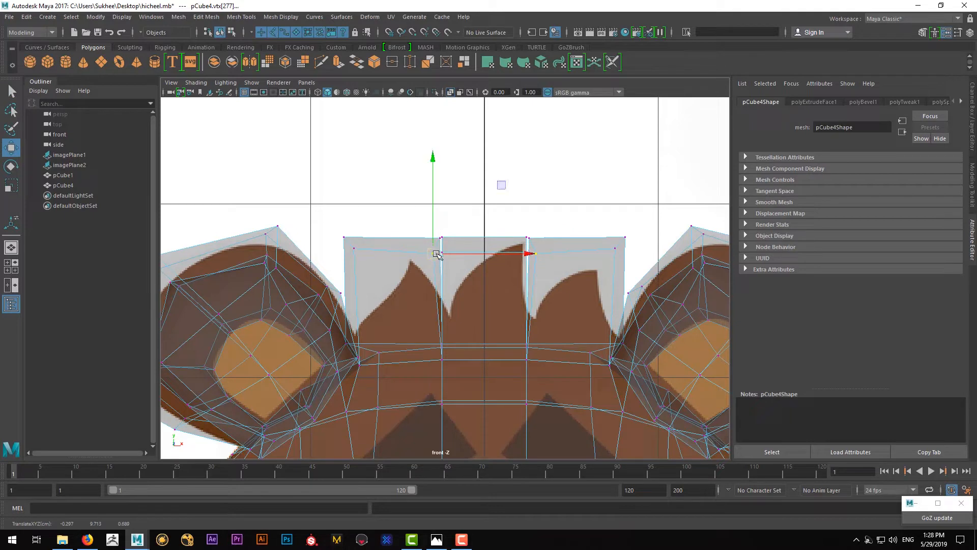
{"action": "left_click", "coordinate": [440, 238]}
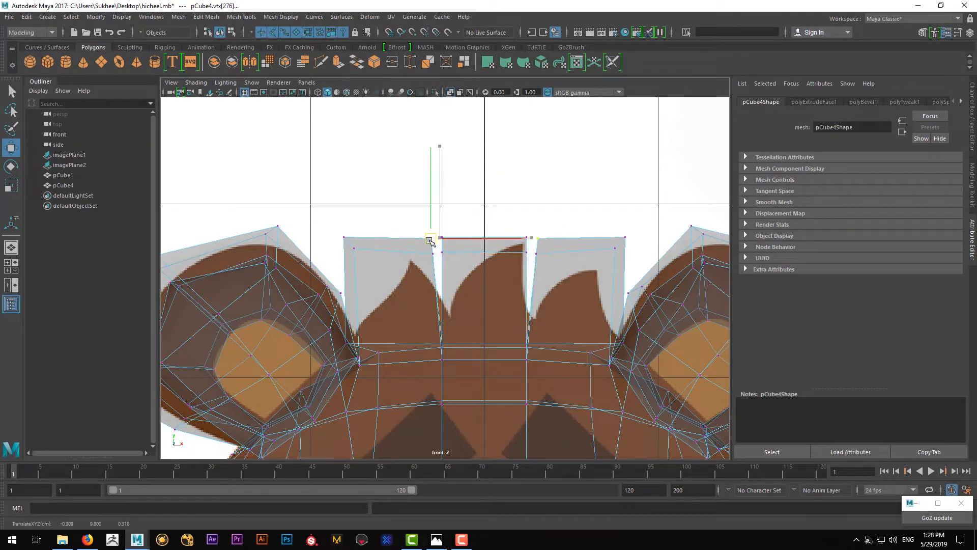
{"action": "left_click_drag", "start_coordinate": [440, 238], "coordinate": [416, 262]}
{"action": "key", "text": "q"}
{"action": "left_click", "coordinate": [432, 255]}
{"action": "key", "text": "w"}
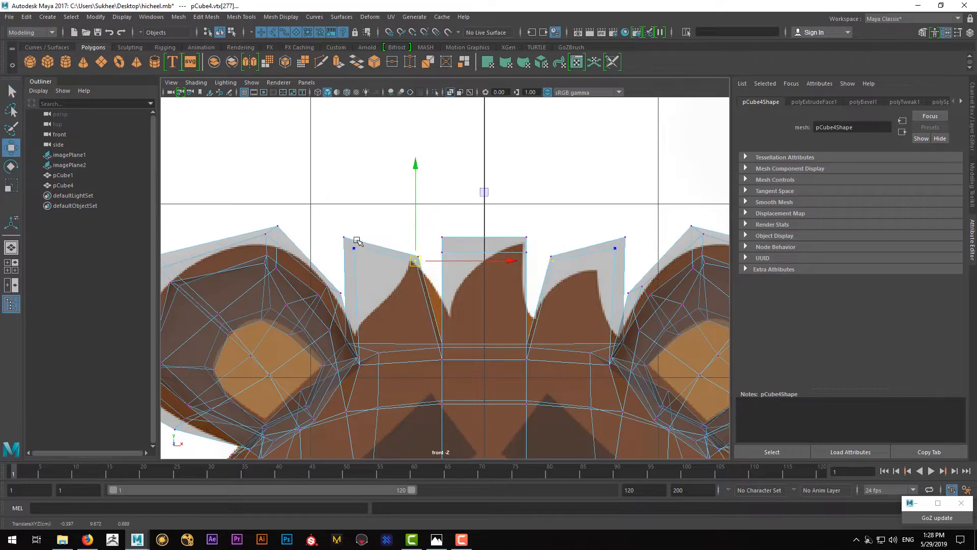
Move the outer upper vertices of the side tufts inward towards the same hair tip to taper them.
{"action": "left_click", "coordinate": [346, 238]}
{"action": "left_click_drag", "start_coordinate": [345, 238], "coordinate": [410, 263]}
{"action": "left_click", "coordinate": [357, 251]}
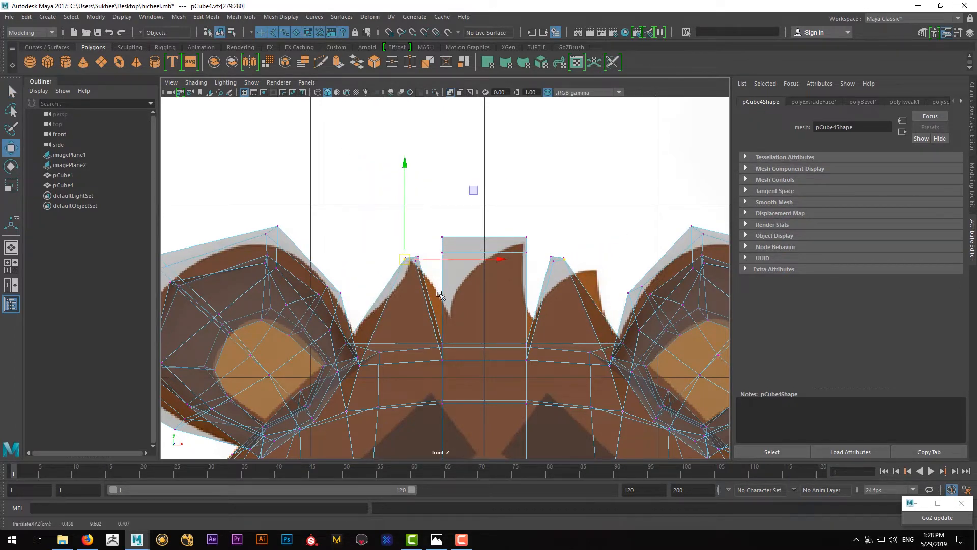
Gather the upper vertices of the side tufts tightly together at the tip of the reference hair spike.
{"action": "scroll", "coordinate": [392, 257], "scroll_direction": "up", "scroll_amount": 6}
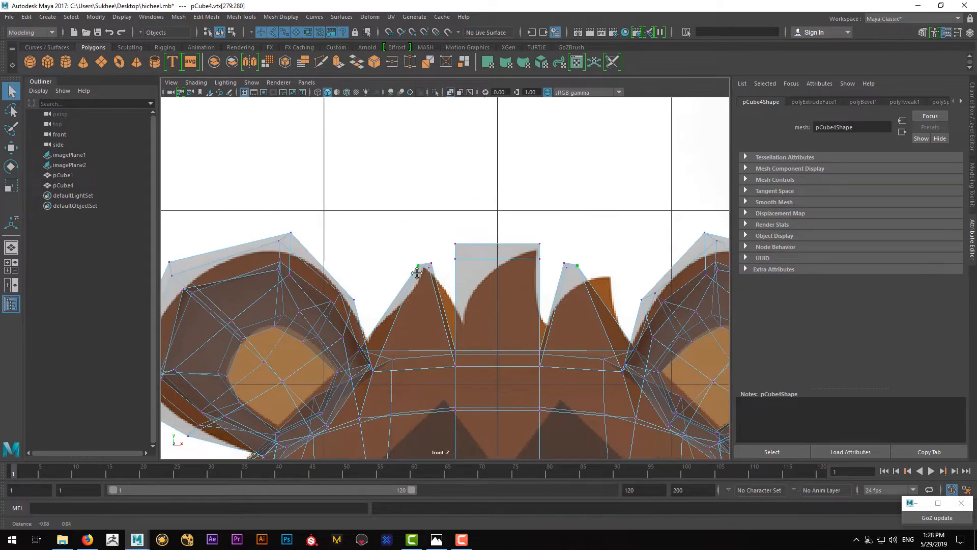
{"action": "mouse_move", "coordinate": [393, 262]}
{"action": "left_mouse_down"}
{"action": "mouse_move", "coordinate": [415, 259]}
{"action": "mouse_move", "coordinate": [409, 265]}
{"action": "left_mouse_up"}
{"action": "key", "text": "q"}
{"action": "left_click", "coordinate": [394, 261]}
{"action": "key", "text": "w"}
{"action": "key", "text": "q"}
{"action": "left_click", "coordinate": [421, 257]}
{"action": "key", "text": "w"}
{"action": "key", "text": "ctrl+z"}
{"action": "key", "text": "q"}
{"action": "left_click", "coordinate": [416, 266]}
{"action": "key", "text": "w"}
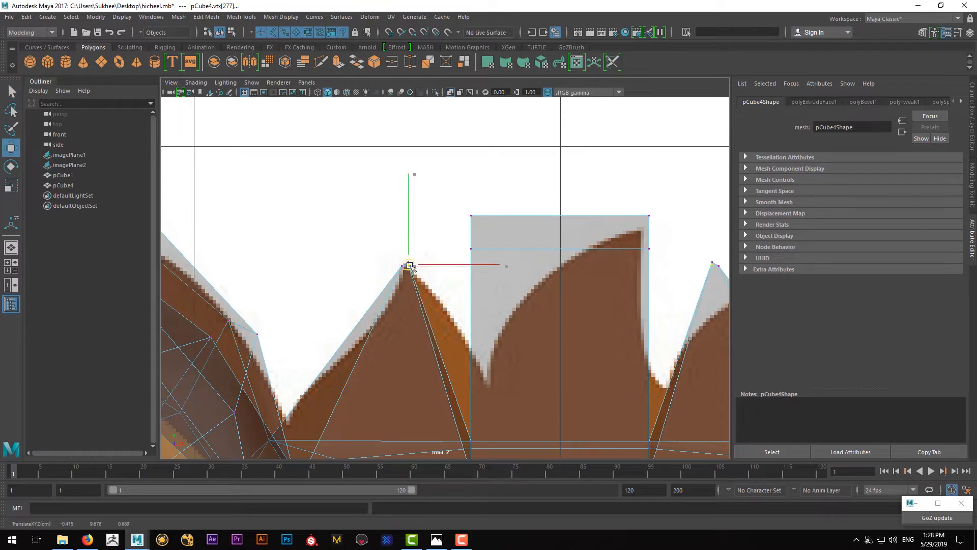
{"action": "key", "text": "q"}
{"action": "scroll", "coordinate": [509, 302], "scroll_direction": "down", "scroll_amount": 5}
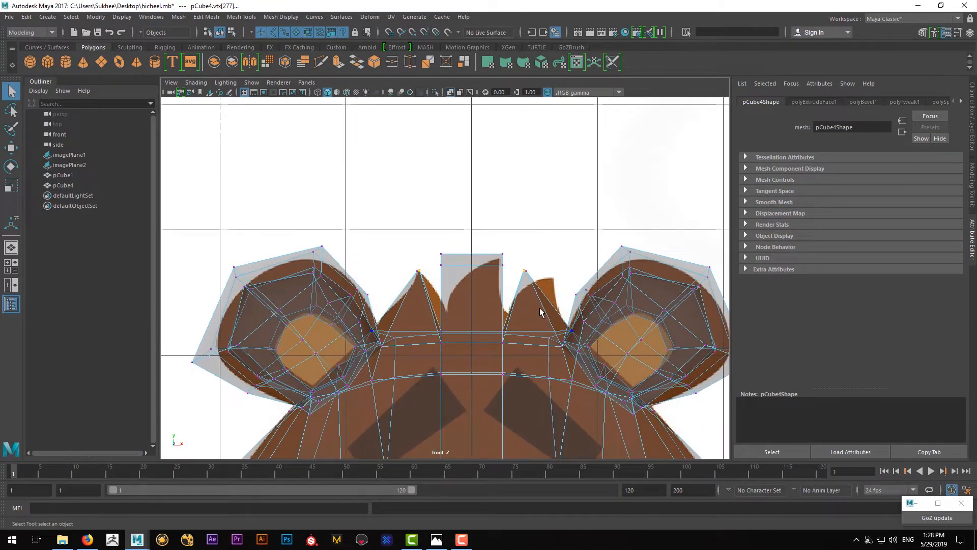
Gather the middle tuft's upper vertices into a central point with mirrored movement in the front view, and undo the extra move.
{"action": "key", "text": "F8"}
{"action": "left_click", "coordinate": [586, 210]}
{"action": "middle_click_drag", "start_coordinate": [522, 289], "coordinate": [543, 275], "text": "alt"}
{"action": "left_click", "coordinate": [543, 276]}
{"action": "key", "text": "F9"}
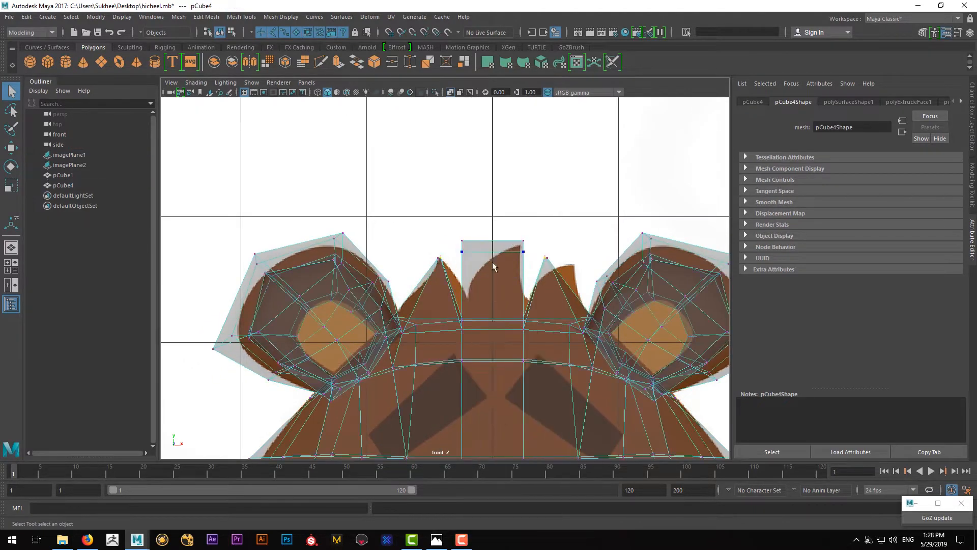
{"action": "scroll", "coordinate": [463, 241], "scroll_direction": "up", "scroll_amount": 2}
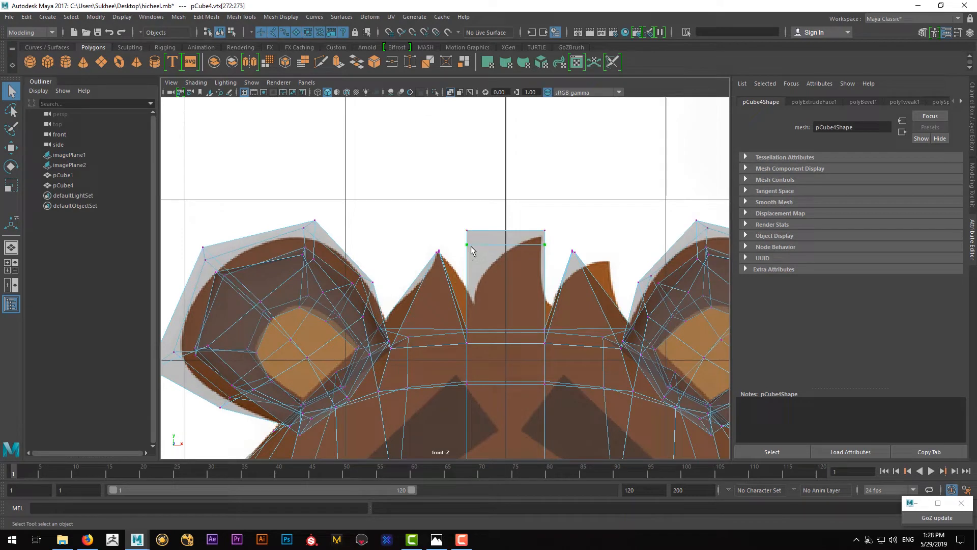
{"action": "key", "text": "w"}
{"action": "left_click_drag", "start_coordinate": [469, 245], "coordinate": [502, 251]}
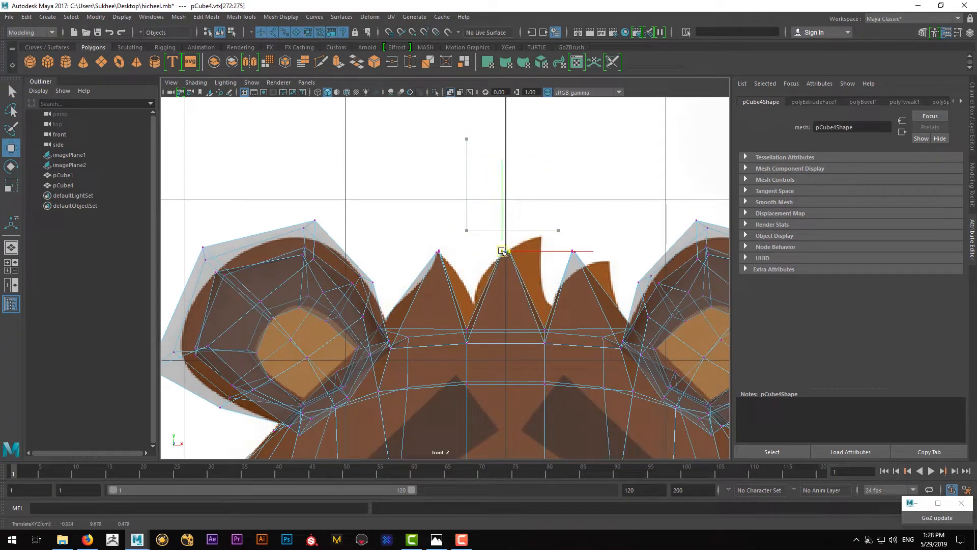
{"action": "key", "text": "ctrl+z"}
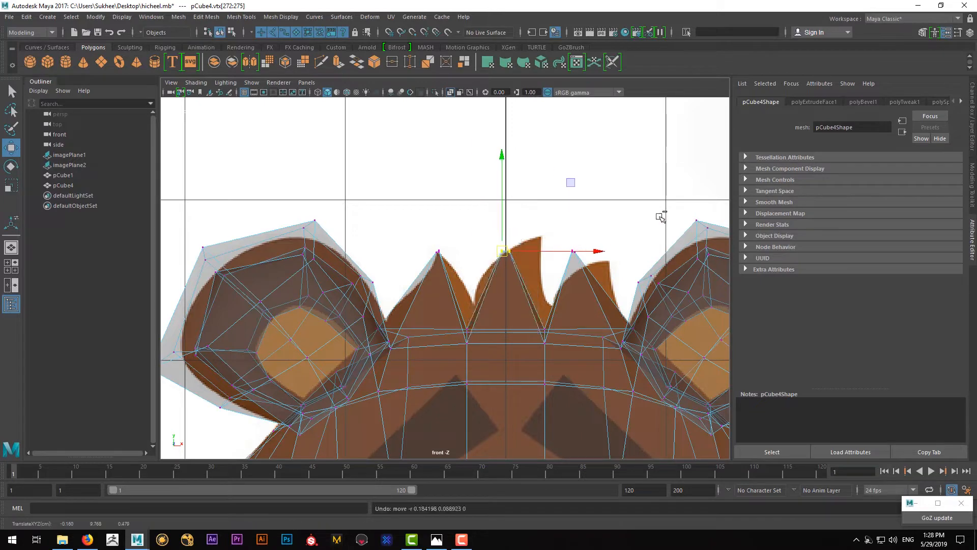
Turn off symmetry in the Move tool's settings.
{"action": "left_click", "coordinate": [958, 33]}
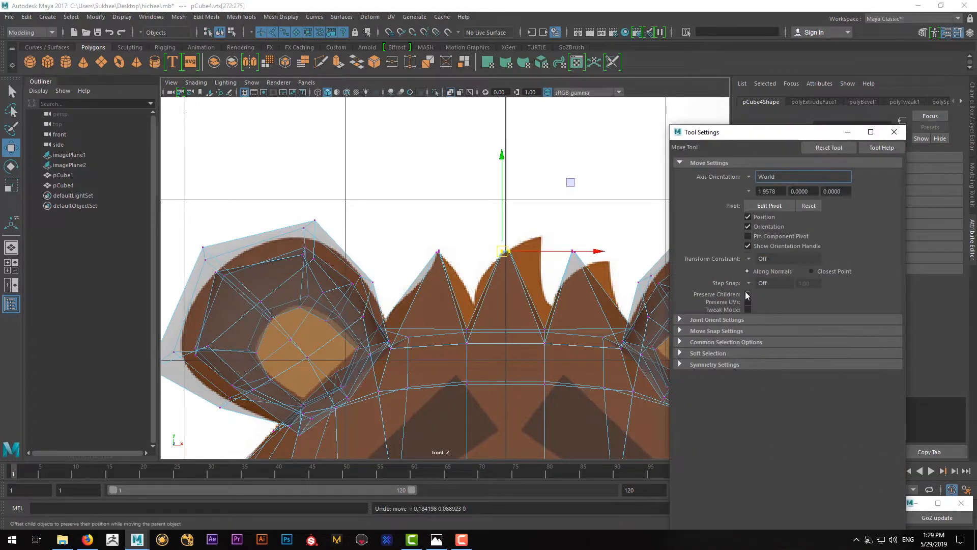
{"action": "left_click", "coordinate": [709, 364]}
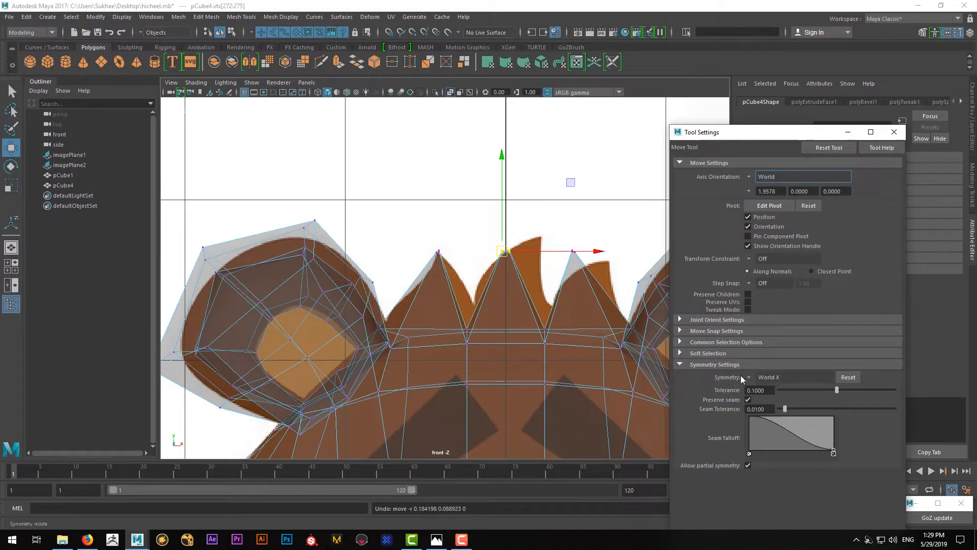
{"action": "left_click", "coordinate": [753, 382]}
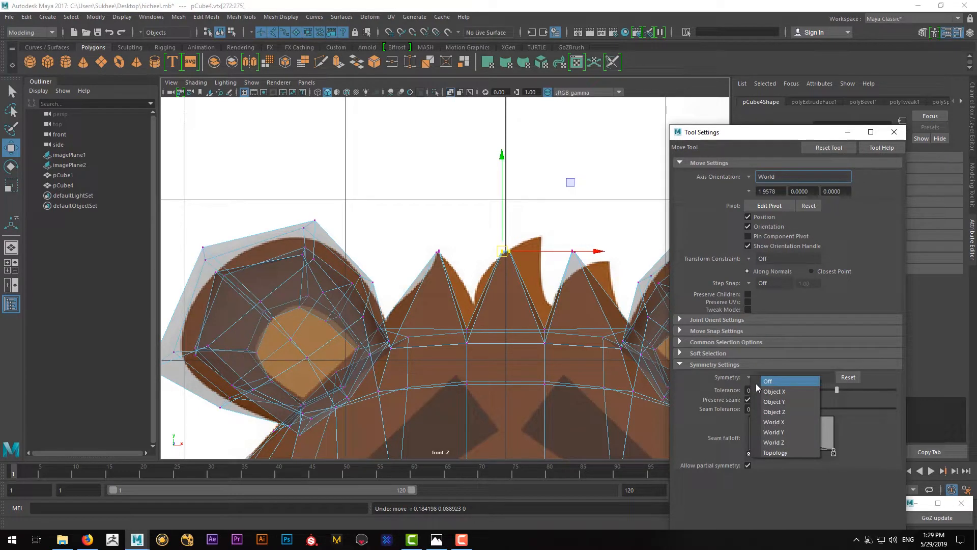
{"action": "left_click", "coordinate": [768, 381]}
{"action": "middle_click_drag", "start_coordinate": [479, 291], "coordinate": [487, 270], "text": "alt"}
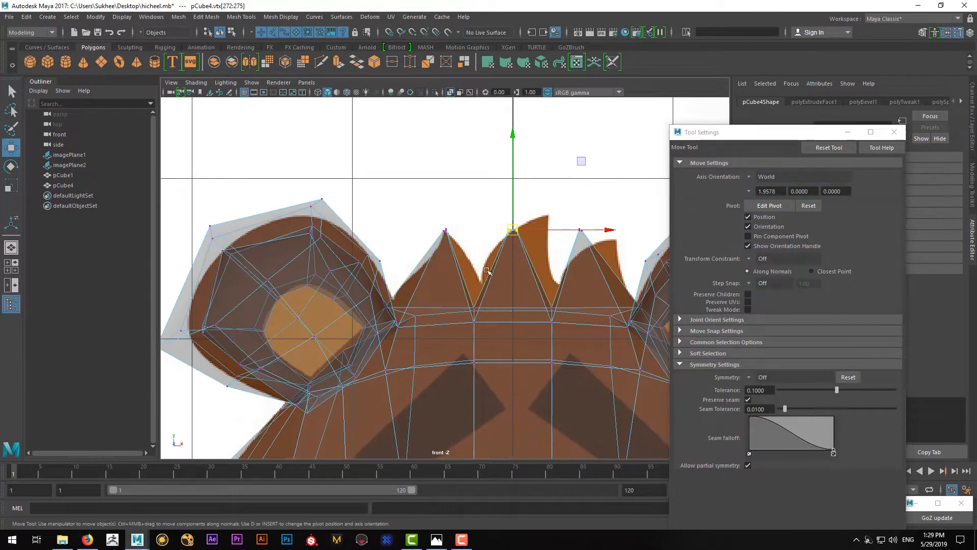
Examine the hair tufts on the smoothed head from above in the perspective view.
{"action": "right_click_drag", "start_coordinate": [511, 269], "coordinate": [606, 215]}
{"action": "left_click_drag", "start_coordinate": [607, 216], "coordinate": [575, 302], "text": "alt"}
{"action": "key", "text": "3"}
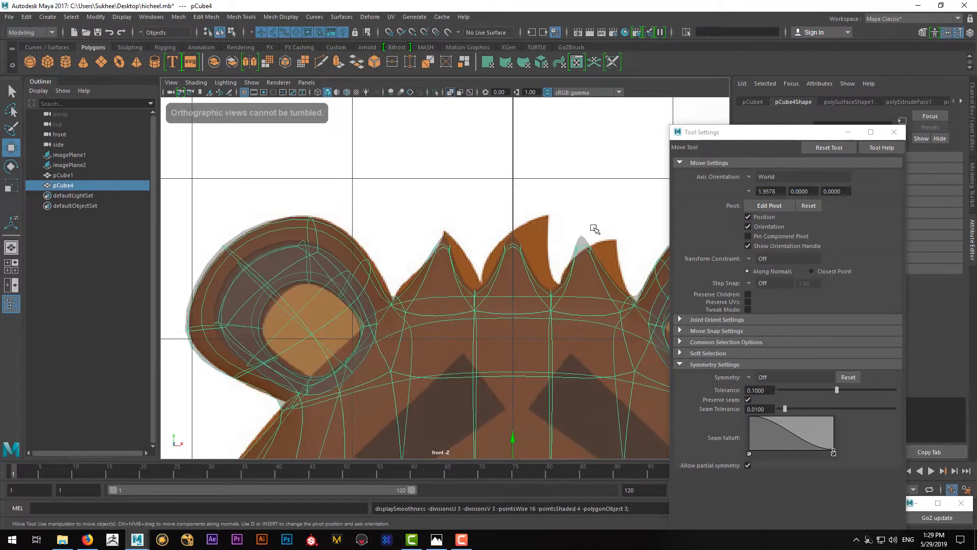
{"action": "left_click", "coordinate": [584, 207]}
{"action": "key", "text": "space"}
{"action": "key", "text": "space"}
{"action": "left_click_drag", "start_coordinate": [585, 238], "coordinate": [380, 305], "text": "alt"}
{"action": "middle_click_drag", "start_coordinate": [381, 305], "coordinate": [493, 284], "text": "alt"}
{"action": "left_click", "coordinate": [515, 268]}
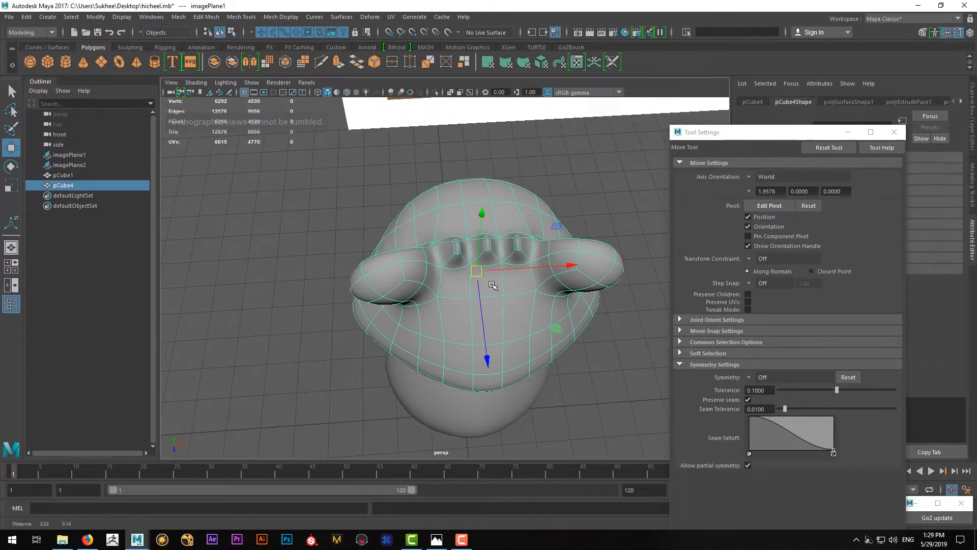
{"action": "right_click_drag", "start_coordinate": [494, 284], "coordinate": [508, 296], "text": "alt"}
{"action": "key", "text": "q"}
{"action": "key", "text": "1"}
{"action": "middle_click_drag", "start_coordinate": [497, 276], "coordinate": [476, 297], "text": "alt"}
{"action": "right_click_drag", "start_coordinate": [477, 297], "coordinate": [501, 295], "text": "alt"}
{"action": "key", "text": "3"}
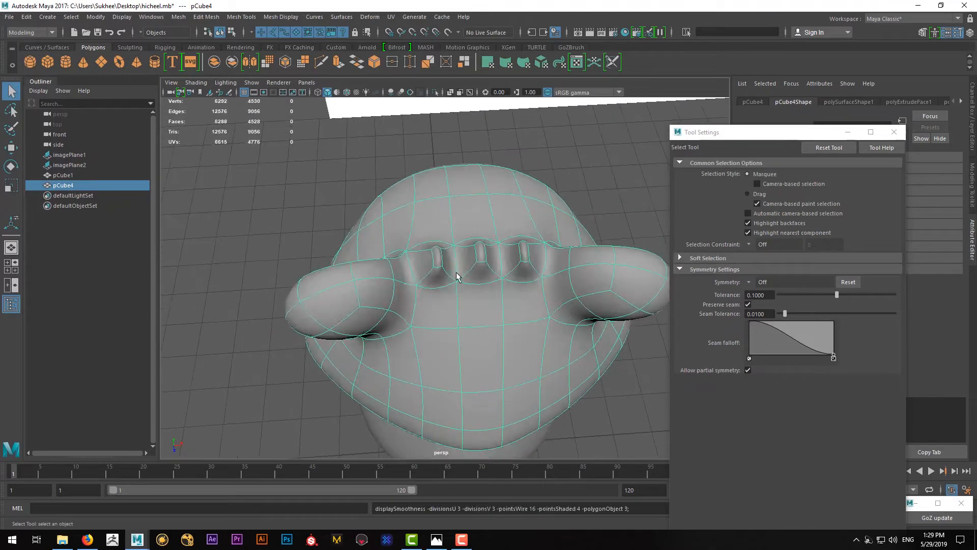
{"action": "right_click_drag", "start_coordinate": [408, 284], "coordinate": [515, 293], "text": "alt"}
Show the head unsmoothed and scale the leftmost tuft's top face narrow in depth.
{"action": "key", "text": "1"}
{"action": "right_click_drag", "start_coordinate": [448, 267], "coordinate": [459, 218]}
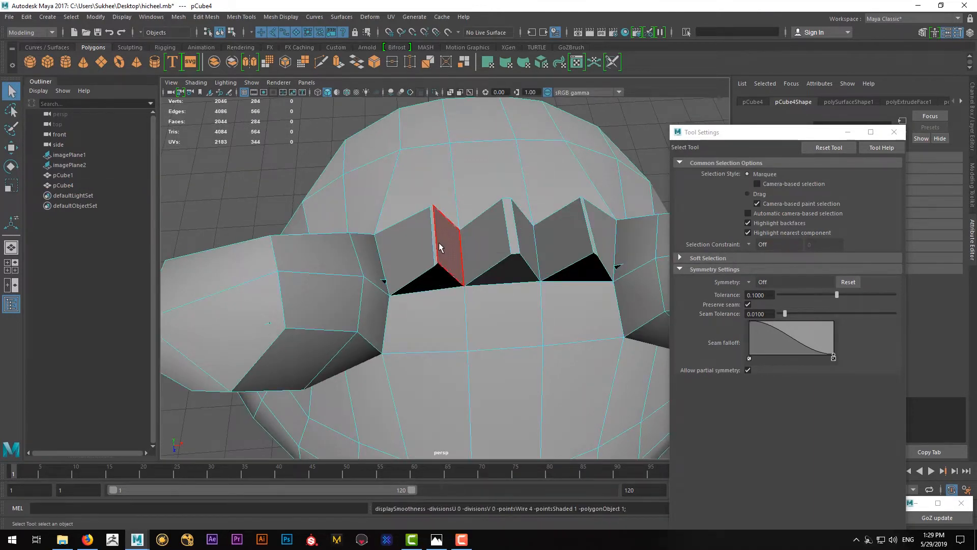
{"action": "left_click", "coordinate": [434, 242]}
{"action": "key", "text": "r"}
{"action": "left_click_drag", "start_coordinate": [455, 303], "coordinate": [554, 285], "text": "alt"}
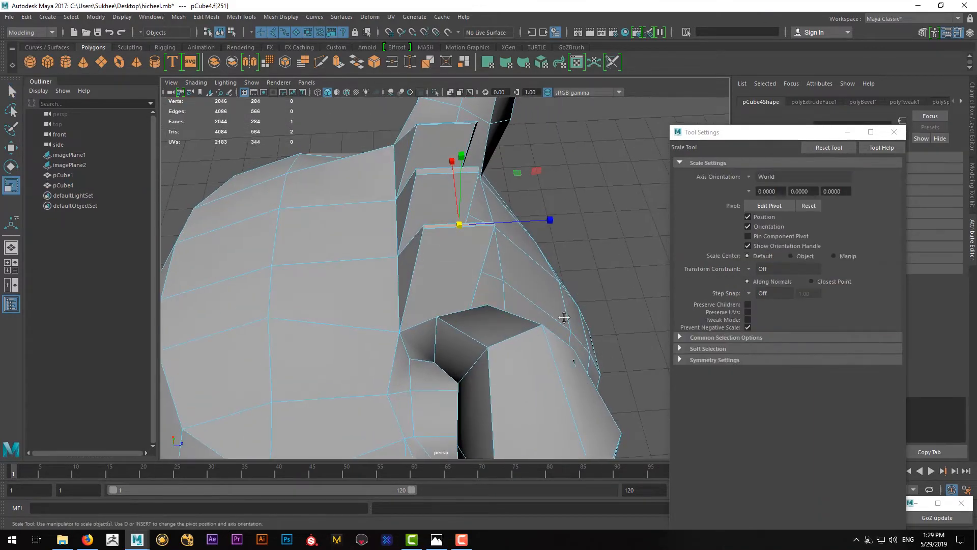
{"action": "middle_click_drag", "start_coordinate": [553, 263], "coordinate": [544, 295], "text": "alt"}
{"action": "left_click_drag", "start_coordinate": [534, 254], "coordinate": [474, 257]}
{"action": "left_click_drag", "start_coordinate": [473, 255], "coordinate": [458, 243], "text": "alt"}
Scale the middle tuft's top face narrow in depth to form a pointed tip.
{"action": "key", "text": "q"}
{"action": "left_click", "coordinate": [470, 204]}
{"action": "key", "text": "r"}
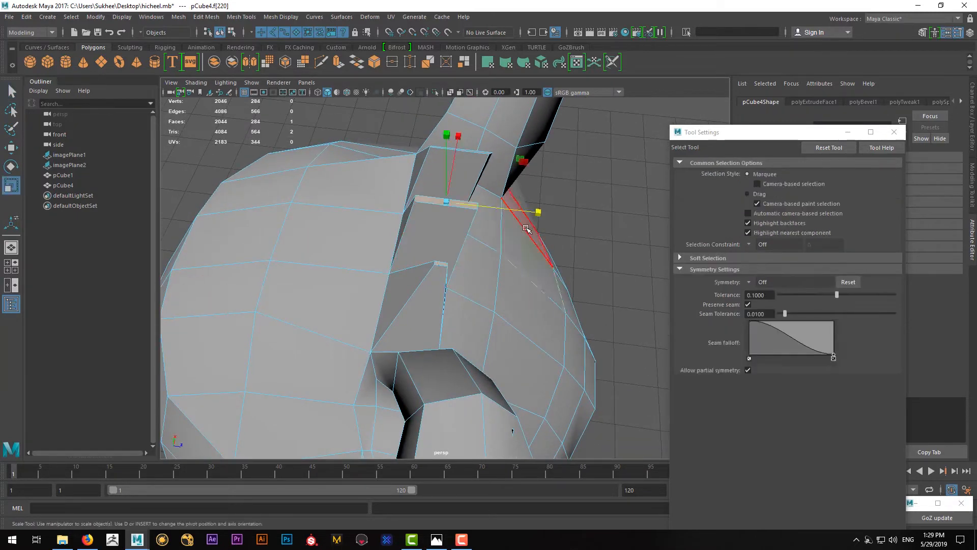
{"action": "left_click_drag", "start_coordinate": [535, 213], "coordinate": [550, 239]}
{"action": "key", "text": "q"}
{"action": "key", "text": "r"}
{"action": "key", "text": "q"}
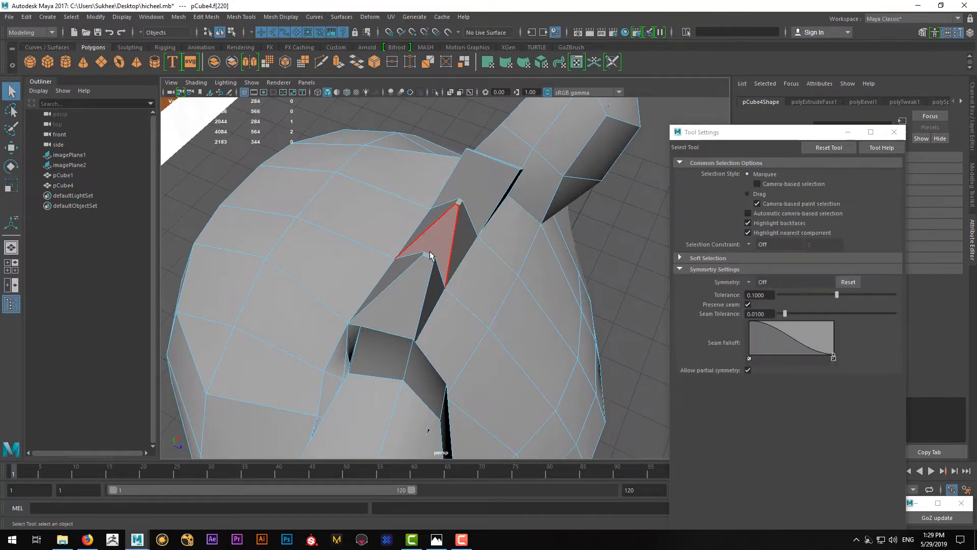
Widen the leftmost tuft's top face along X into a small, roughly square tip.
{"action": "left_click_drag", "start_coordinate": [473, 273], "coordinate": [476, 305], "text": "alt"}
{"action": "left_click", "coordinate": [420, 289]}
{"action": "key", "text": "r"}
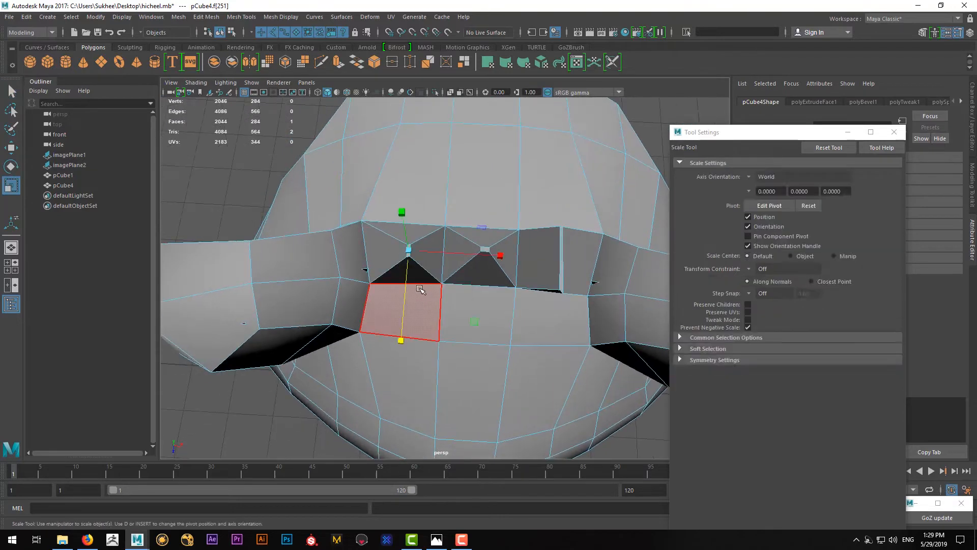
{"action": "left_click", "coordinate": [400, 341]}
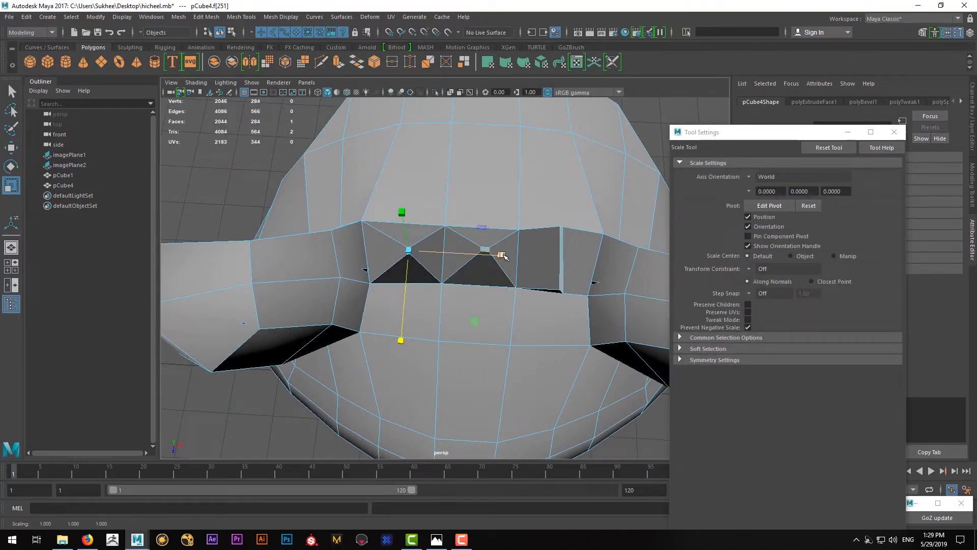
{"action": "left_click_drag", "start_coordinate": [659, 264], "coordinate": [659, 264]}
{"action": "key", "text": "q"}
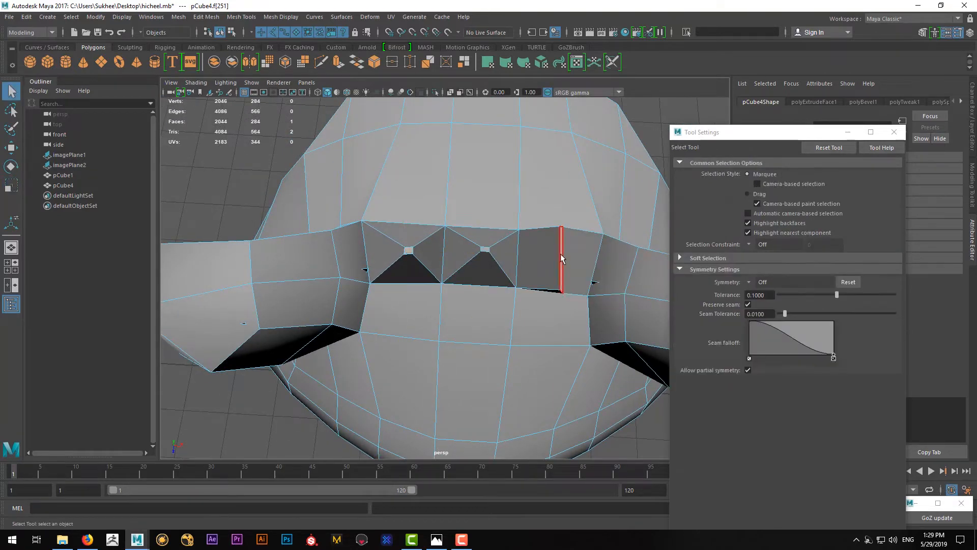
Shrink the rightmost tuft's top face in depth and widen it along X to match the other two tips.
{"action": "key", "text": "r"}
{"action": "left_click_drag", "start_coordinate": [563, 342], "coordinate": [566, 268]}
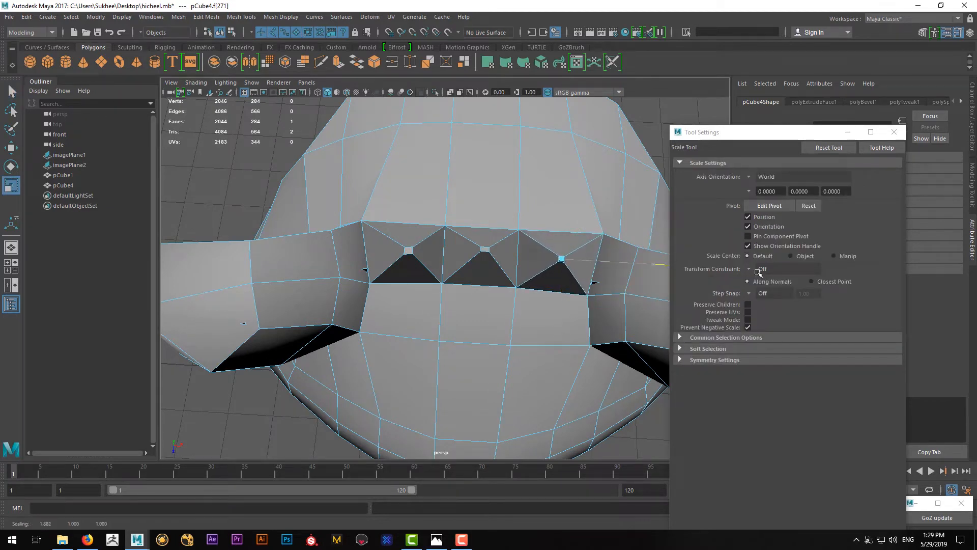
{"action": "key", "text": "q"}
Check the smoothed hair tufts in perspective and compare their unsmoothed outline with the front reference image.
{"action": "left_click_drag", "start_coordinate": [481, 302], "coordinate": [569, 282], "text": "alt"}
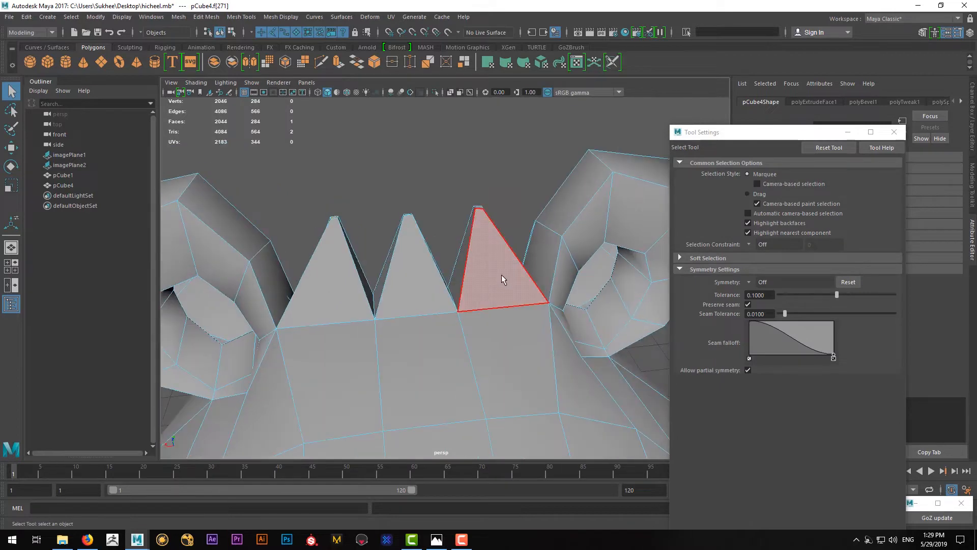
{"action": "key", "text": "3"}
{"action": "double_click", "coordinate": [458, 217]}
{"action": "left_click_drag", "start_coordinate": [459, 217], "coordinate": [431, 260], "text": "alt"}
{"action": "left_click", "coordinate": [410, 300]}
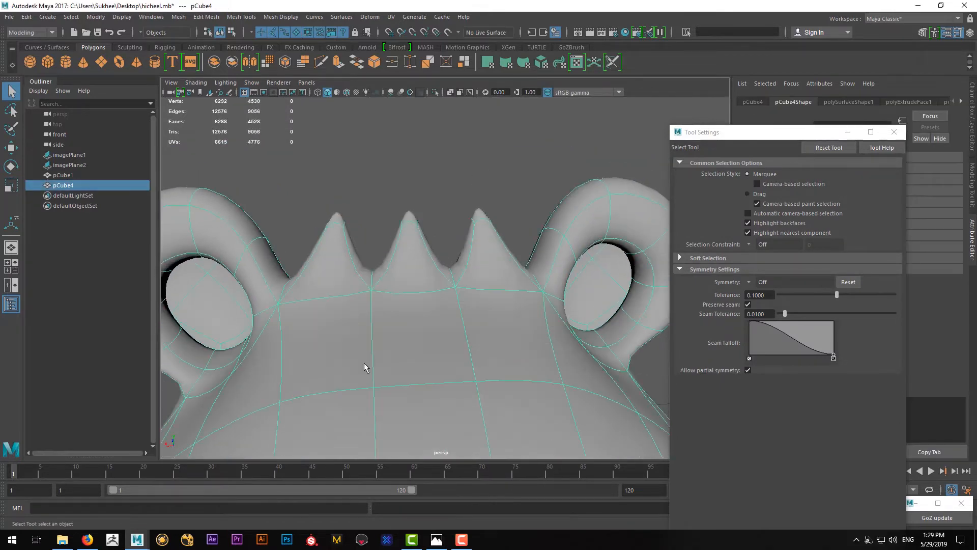
{"action": "key", "text": "space"}
{"action": "key", "text": "space"}
{"action": "scroll", "coordinate": [460, 323], "scroll_direction": "up", "scroll_amount": 6}
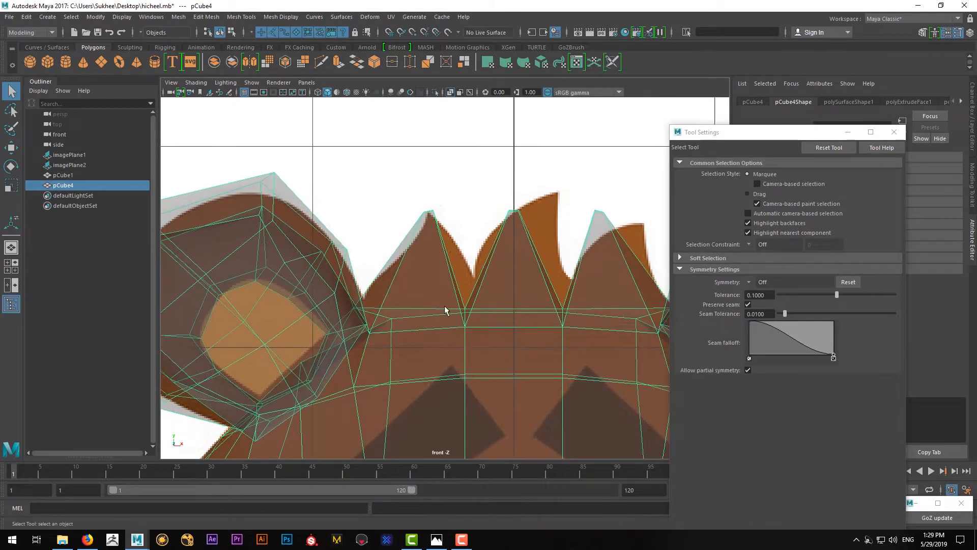
{"action": "scroll", "coordinate": [439, 291], "scroll_direction": "up", "scroll_amount": 2}
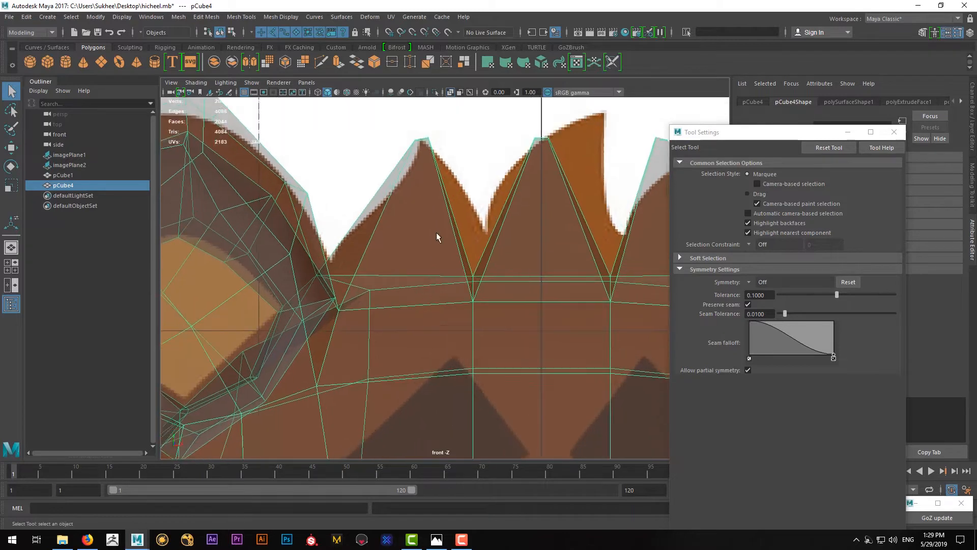
Move the outer tip vertices of the leftmost tuft inward towards the reference hair tip.
{"action": "right_click_drag", "start_coordinate": [427, 201], "coordinate": [421, 172]}
{"action": "left_click", "coordinate": [388, 232]}
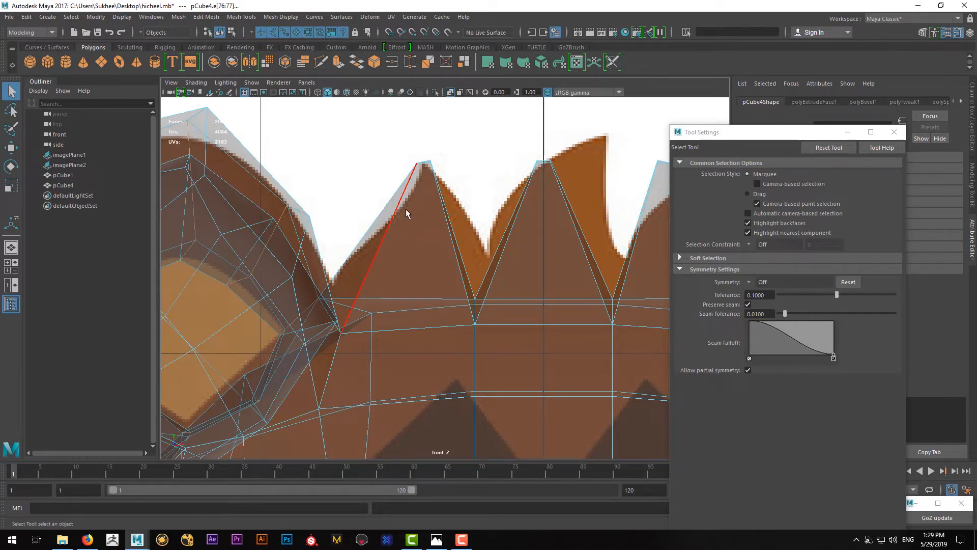
{"action": "left_click", "coordinate": [436, 193]}
{"action": "scroll", "coordinate": [438, 249], "scroll_direction": "up", "scroll_amount": 2}
{"action": "key", "text": "F9"}
{"action": "left_click", "coordinate": [420, 191]}
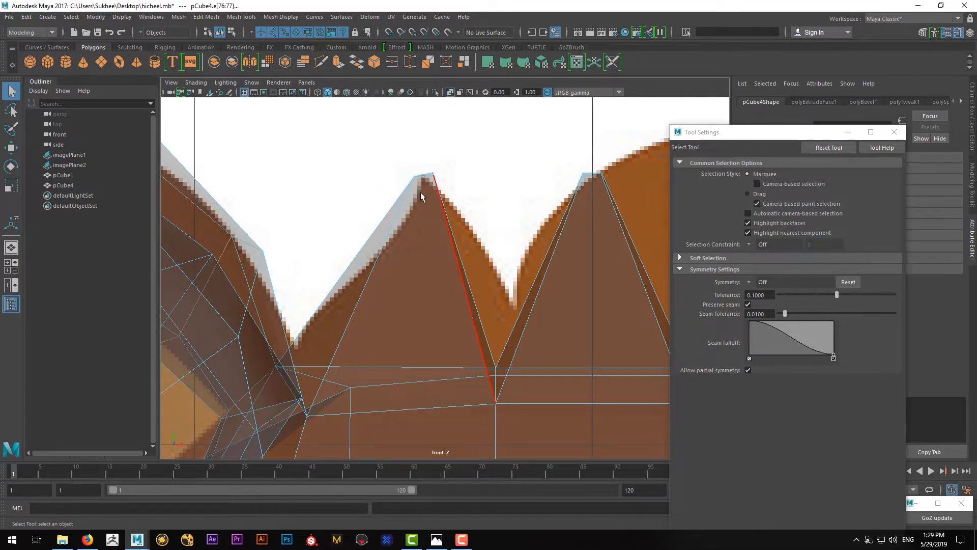
{"action": "scroll", "coordinate": [423, 193], "scroll_direction": "up", "scroll_amount": 3}
{"action": "key", "text": "w"}
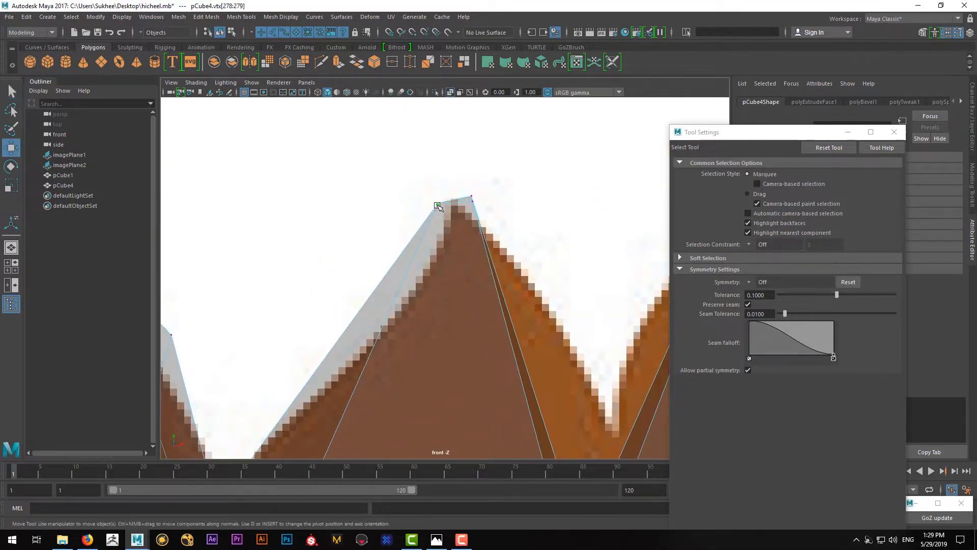
{"action": "left_click_drag", "start_coordinate": [435, 204], "coordinate": [443, 201]}
{"action": "key", "text": "q"}
Move the inner tip vertices of the leftmost tuft towards the reference hair tip to sharpen the point.
{"action": "left_click", "coordinate": [474, 196]}
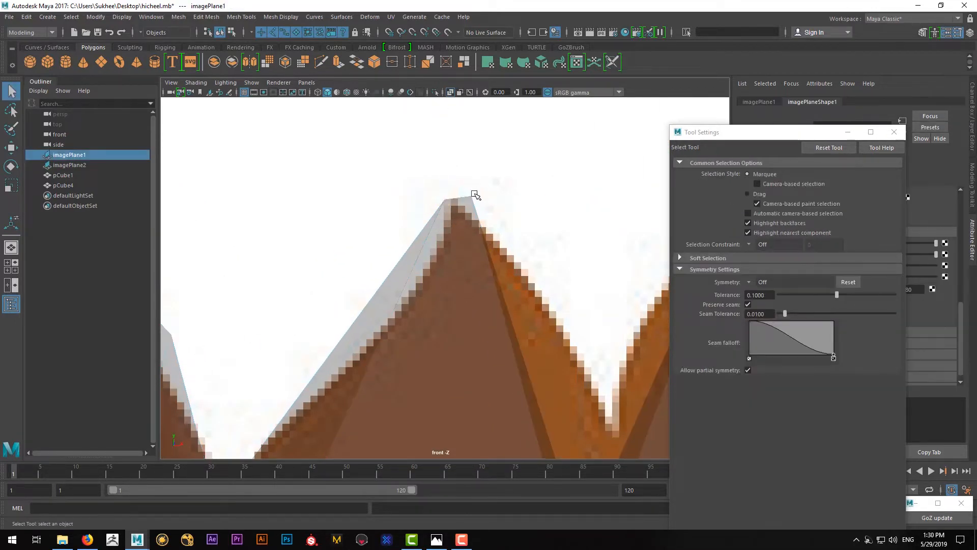
{"action": "key", "text": "w"}
{"action": "left_click", "coordinate": [469, 204]}
{"action": "right_click_drag", "start_coordinate": [469, 205], "coordinate": [427, 205]}
{"action": "left_click", "coordinate": [473, 194]}
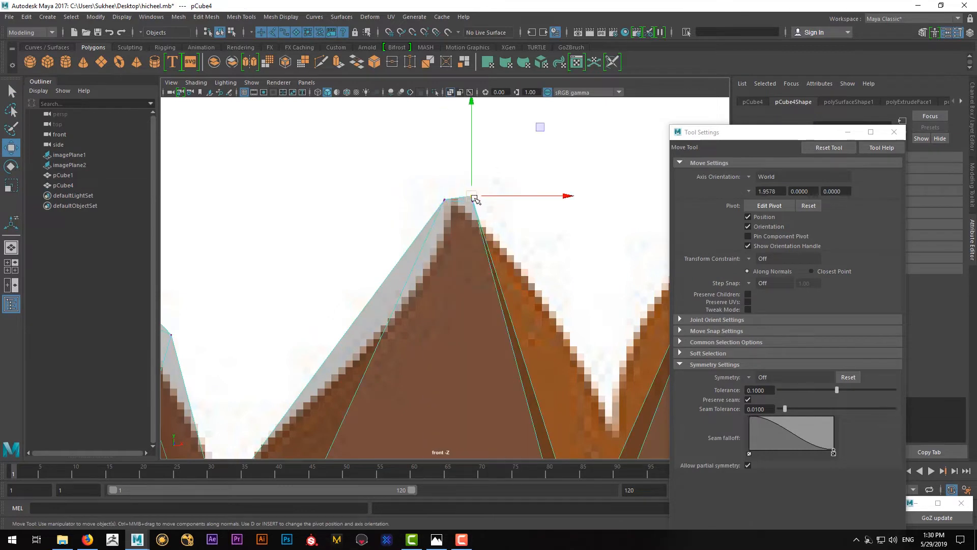
{"action": "left_click_drag", "start_coordinate": [473, 196], "coordinate": [460, 198]}
{"action": "left_click", "coordinate": [473, 201]}
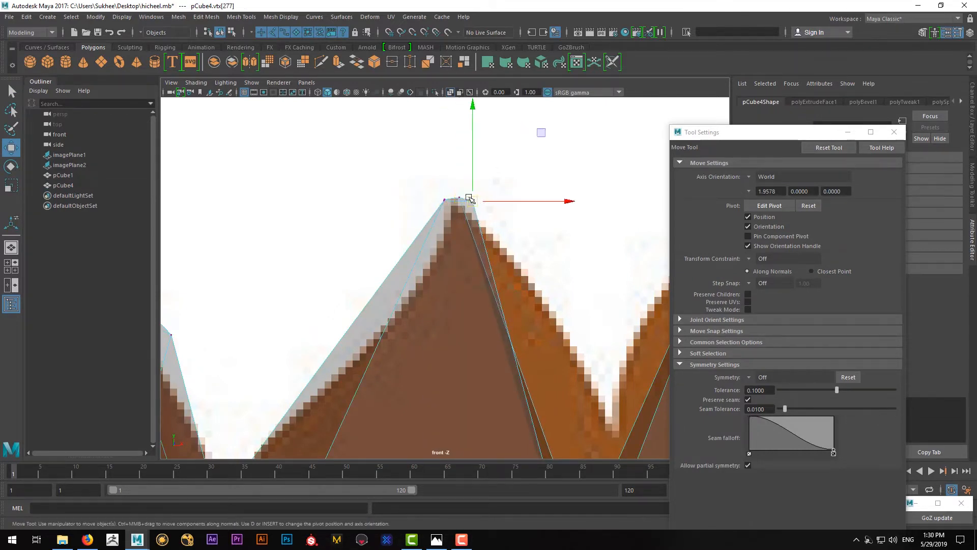
{"action": "left_click_drag", "start_coordinate": [473, 201], "coordinate": [466, 204]}
{"action": "key", "text": "q"}
Insert an edge loop around the leftmost tuft at about its mid-height.
{"action": "middle_click_drag", "start_coordinate": [533, 285], "coordinate": [478, 250], "text": "alt"}
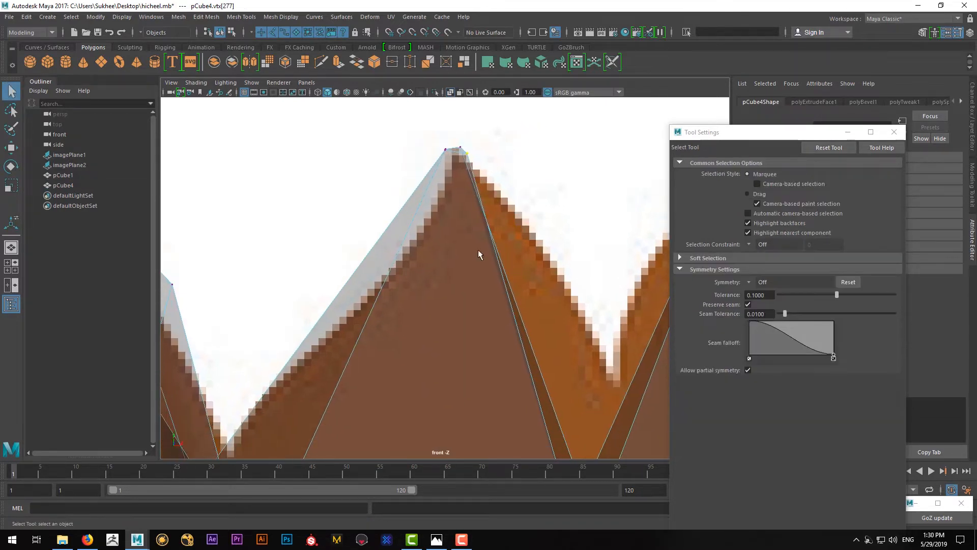
{"action": "left_click", "coordinate": [475, 253]}
{"action": "left_click", "coordinate": [479, 239]}
{"action": "right_click_drag", "start_coordinate": [478, 239], "coordinate": [423, 257], "text": "shift"}
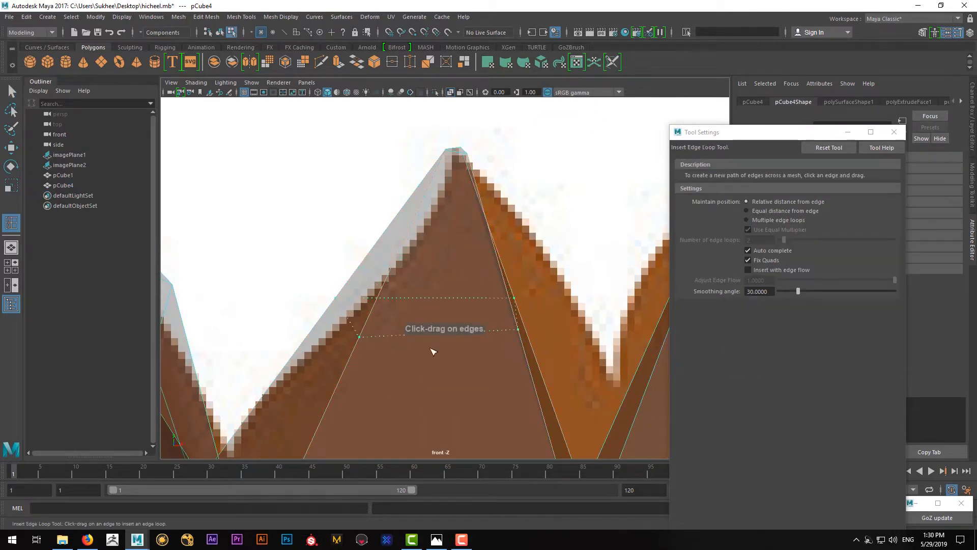
{"action": "left_click_drag", "start_coordinate": [433, 351], "coordinate": [433, 351]}
{"action": "scroll", "coordinate": [433, 351], "scroll_direction": "down", "scroll_amount": 10}
{"action": "scroll", "coordinate": [443, 288], "scroll_direction": "up", "scroll_amount": 7}
{"action": "key", "text": "q"}
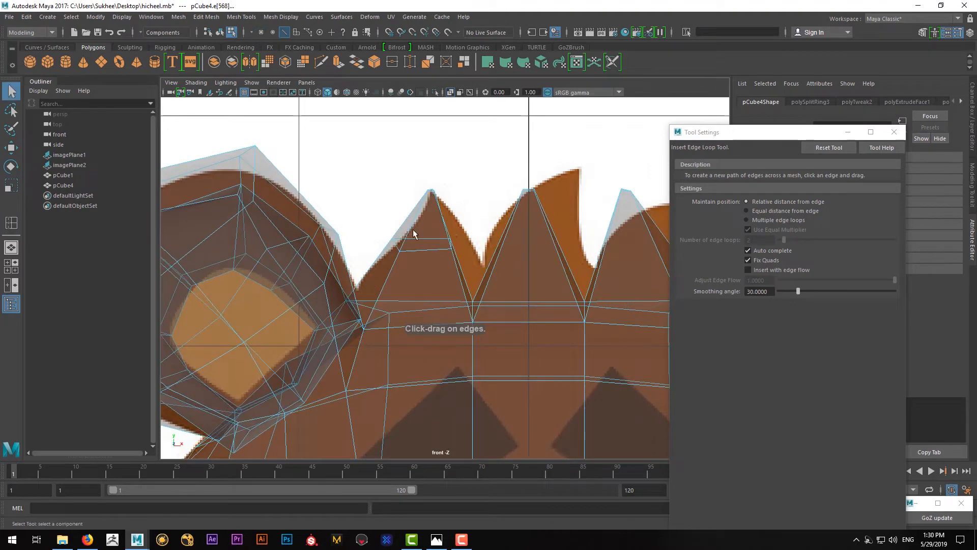
Move the new loop's inner and outer vertices on the leftmost tuft onto the curved outline of the reference hair.
{"action": "right_click_drag", "start_coordinate": [412, 230], "coordinate": [374, 229]}
{"action": "scroll", "coordinate": [434, 242], "scroll_direction": "up", "scroll_amount": 2}
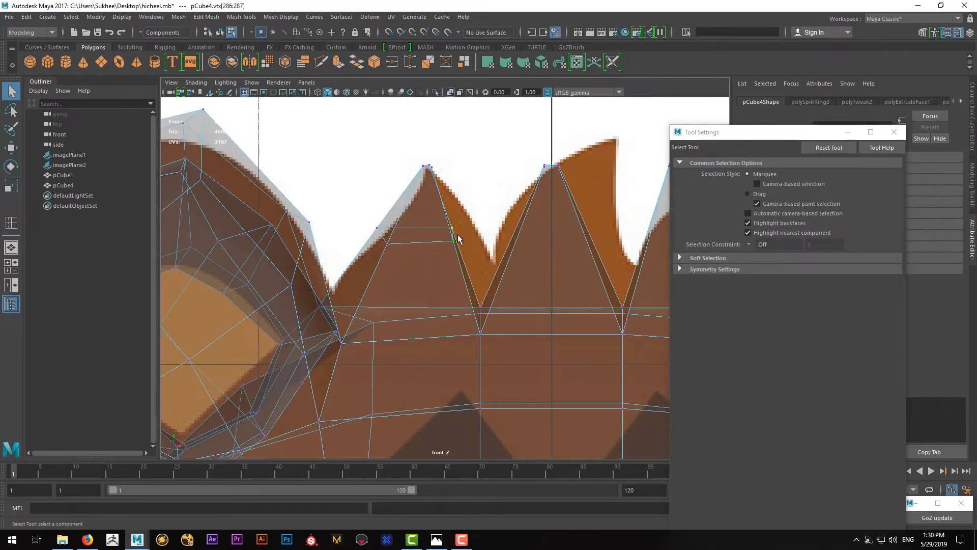
{"action": "key", "text": "w"}
{"action": "left_click_drag", "start_coordinate": [455, 235], "coordinate": [474, 227]}
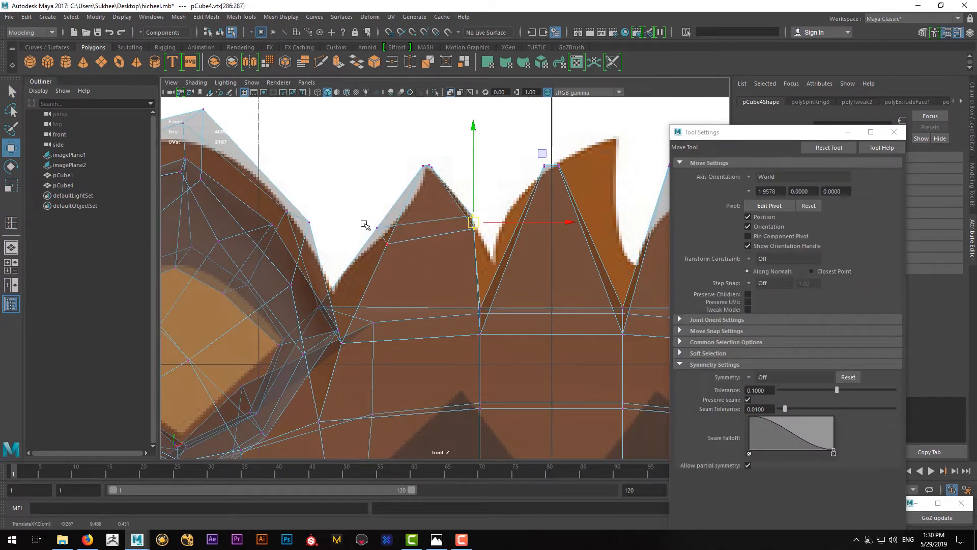
{"action": "left_click_drag", "start_coordinate": [366, 225], "coordinate": [392, 240]}
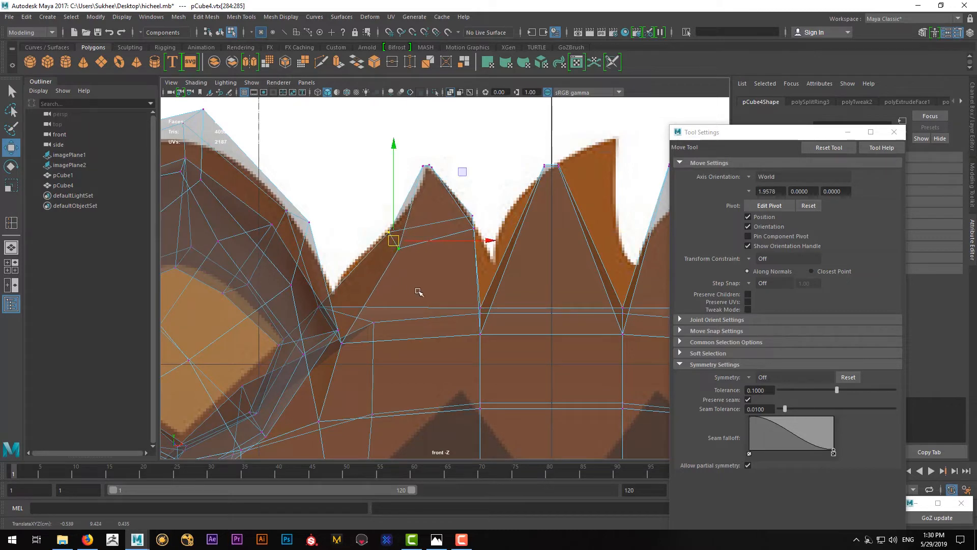
Insert an edge loop around the lower part of the leftmost tuft, between its mid-height loop and base.
{"action": "key", "text": "q"}
{"action": "key", "text": "F8"}
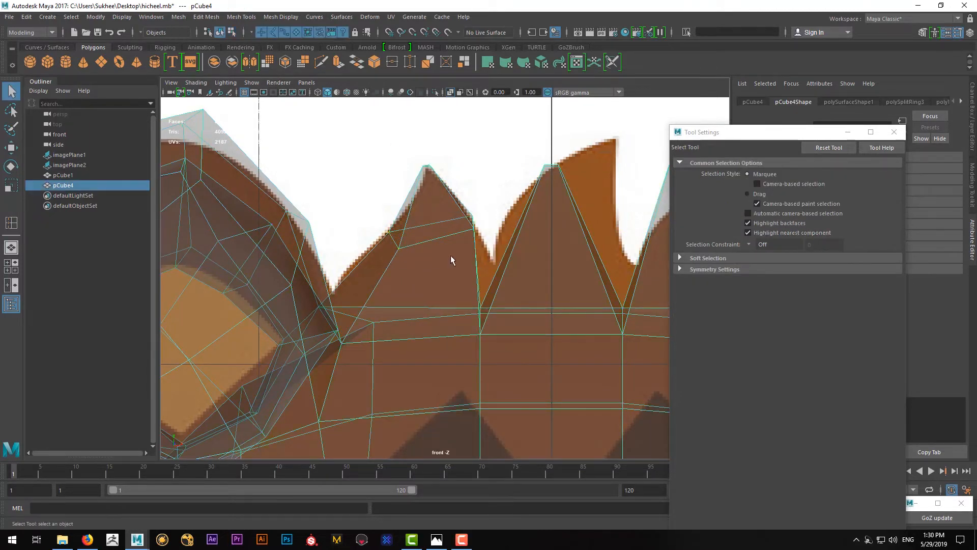
{"action": "right_click_drag", "start_coordinate": [411, 246], "coordinate": [407, 220]}
{"action": "left_click", "coordinate": [386, 270]}
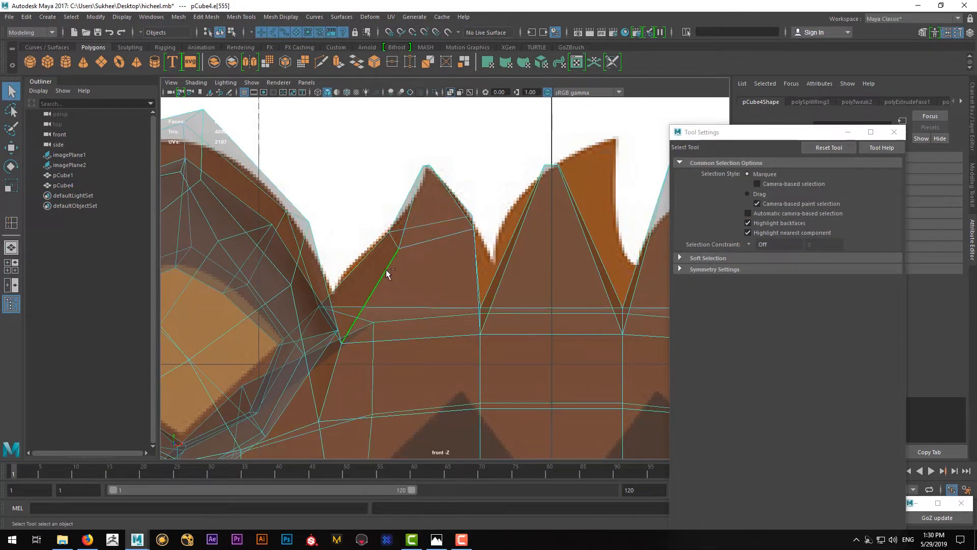
{"action": "right_click_drag", "start_coordinate": [386, 271], "coordinate": [422, 295], "text": "ctrl"}
Move the new lower loop's outer vertex on the leftmost tuft onto the curved outline of the reference hair.
{"action": "right_click_drag", "start_coordinate": [365, 247], "coordinate": [326, 247]}
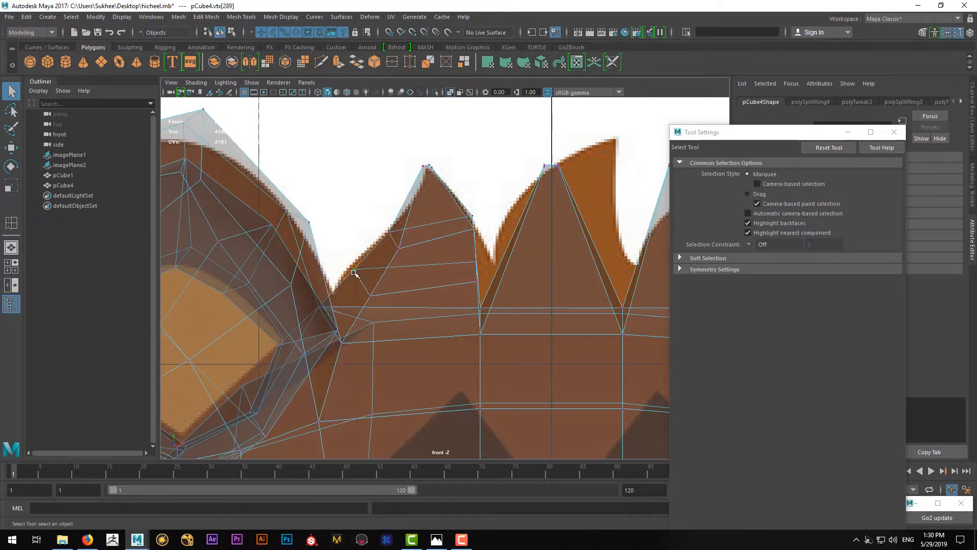
{"action": "key", "text": "w"}
{"action": "left_click_drag", "start_coordinate": [355, 273], "coordinate": [360, 264]}
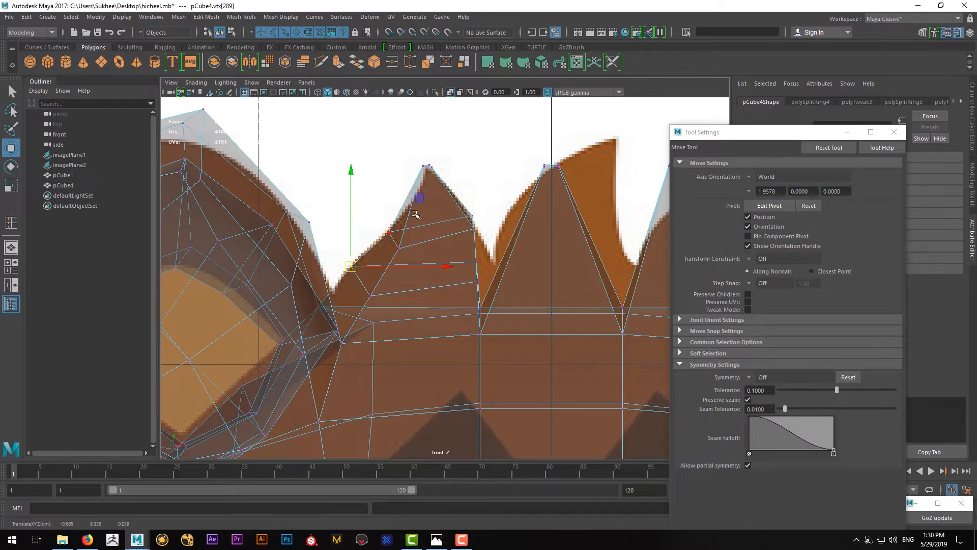
Insert an edge loop around the leftmost tuft just below its tip.
{"action": "key", "text": "q"}
{"action": "mouse_move", "coordinate": [412, 200]}
{"action": "right_mouse_down"}
{"action": "mouse_move", "coordinate": [436, 187]}
{"action": "mouse_move", "coordinate": [415, 200]}
{"action": "right_mouse_up"}
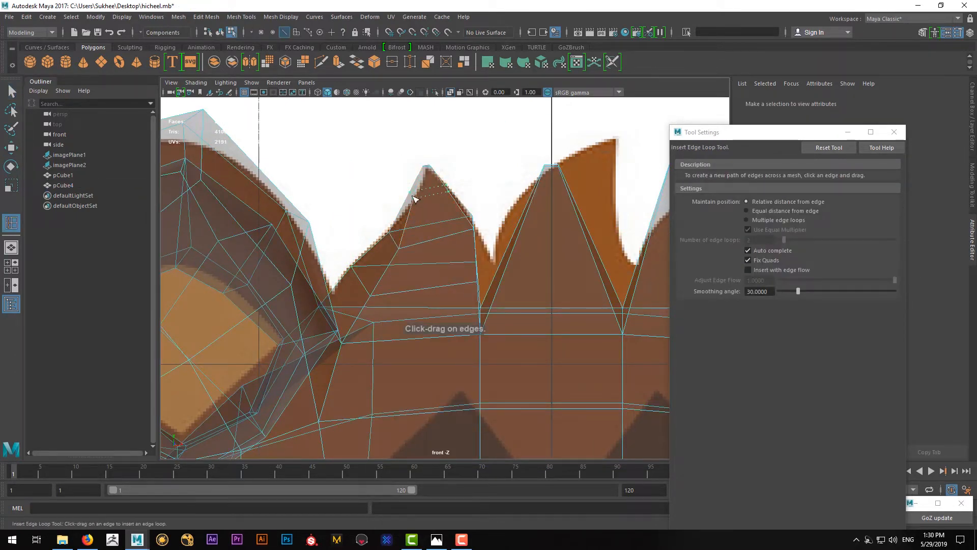
{"action": "left_click", "coordinate": [414, 202]}
{"action": "key", "text": "q"}
{"action": "key", "text": "F9"}
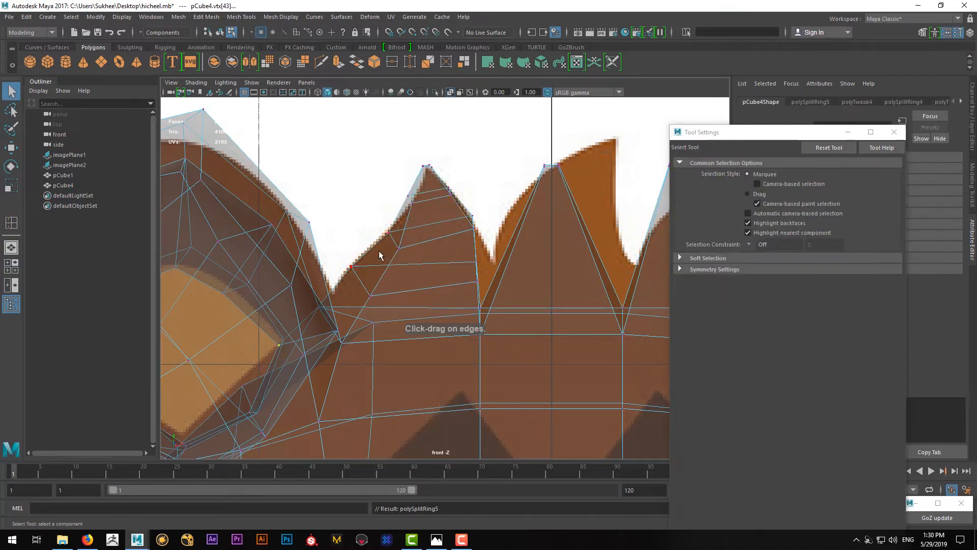
Move the upper loop's outer vertex on the leftmost tuft inward onto the reference hair outline.
{"action": "key", "text": "w"}
{"action": "key", "text": "q"}
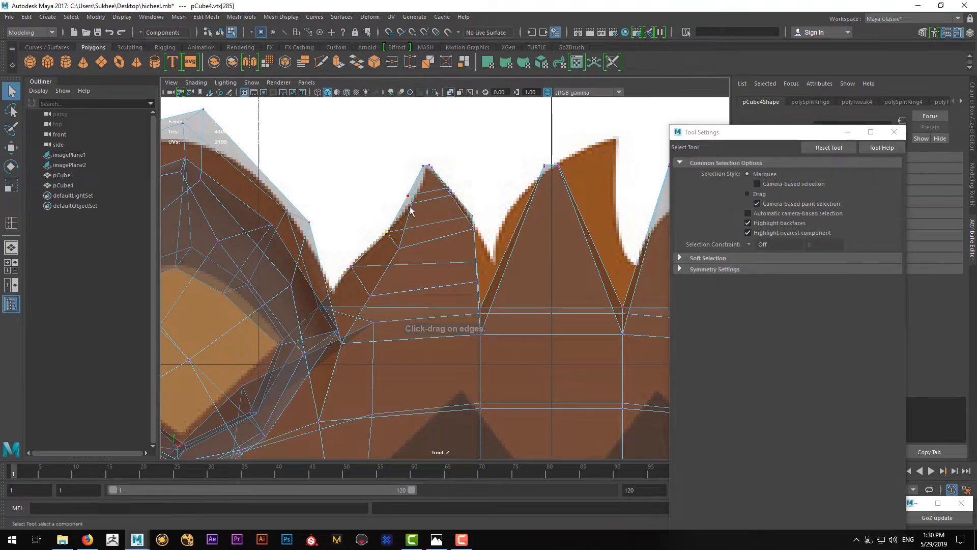
{"action": "left_click", "coordinate": [409, 196]}
{"action": "key", "text": "w"}
{"action": "key", "text": "q"}
{"action": "left_click", "coordinate": [450, 191]}
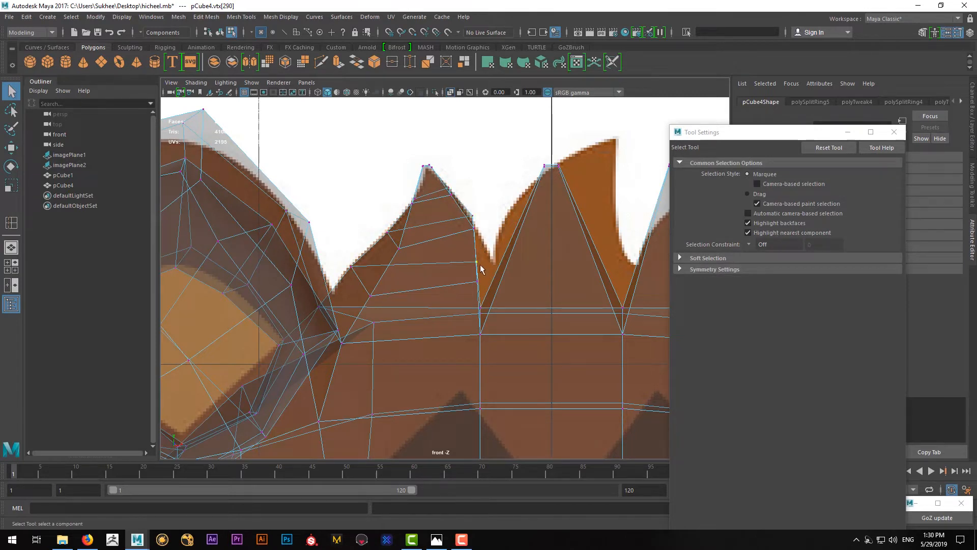
Move the lower and middle loops' vertices facing the centre tuft onto the reference slope and the valley between the tufts.
{"action": "key", "text": "w"}
{"action": "mouse_move", "coordinate": [477, 262]}
{"action": "left_mouse_down"}
{"action": "mouse_move", "coordinate": [488, 255]}
{"action": "mouse_move", "coordinate": [491, 277]}
{"action": "mouse_move", "coordinate": [495, 263]}
{"action": "left_mouse_up"}
{"action": "left_click", "coordinate": [478, 283]}
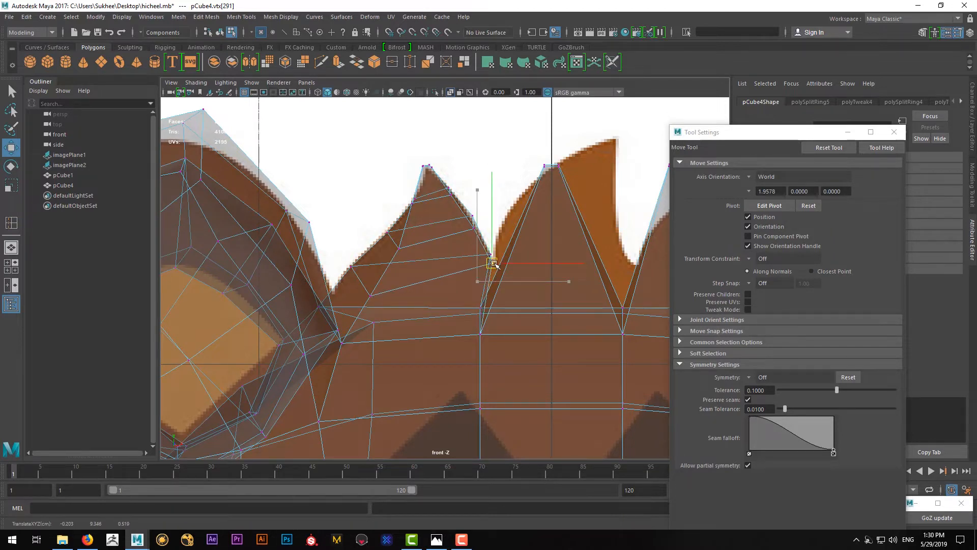
{"action": "left_click", "coordinate": [472, 228]}
{"action": "left_click_drag", "start_coordinate": [473, 229], "coordinate": [468, 214]}
{"action": "left_click", "coordinate": [472, 215]}
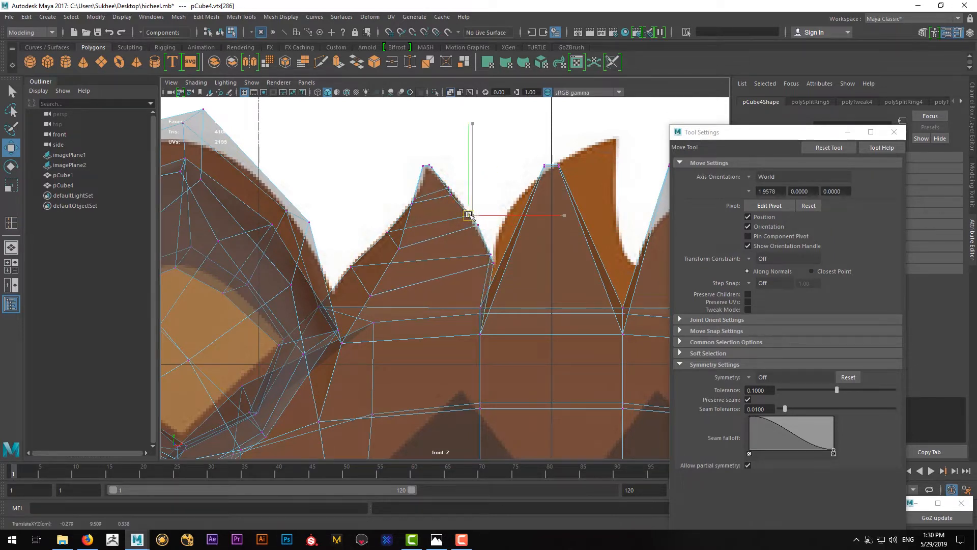
Raise the ear-side vertices of the leftmost tuft's lower, middle and upper loops to follow the curved reference outline.
{"action": "left_click", "coordinate": [397, 237]}
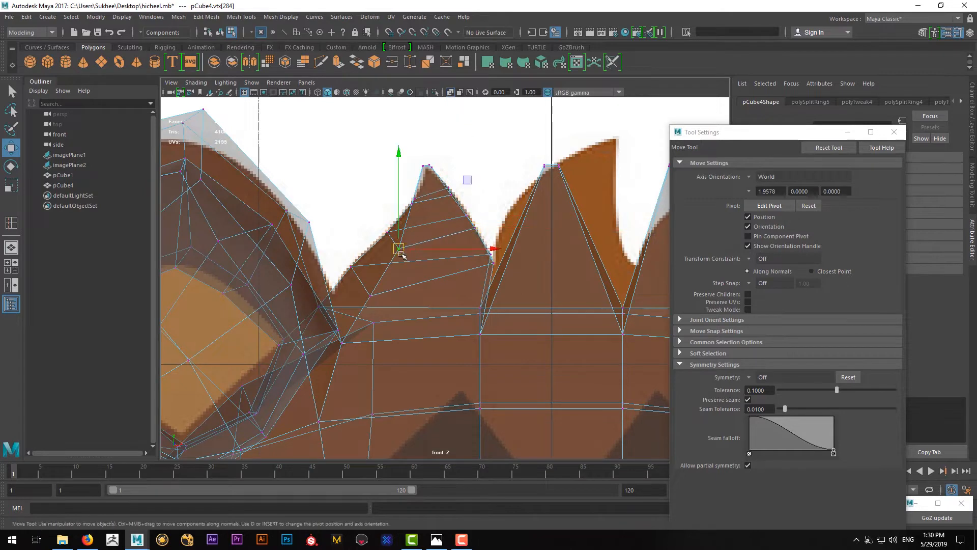
{"action": "left_click_drag", "start_coordinate": [398, 238], "coordinate": [374, 273]}
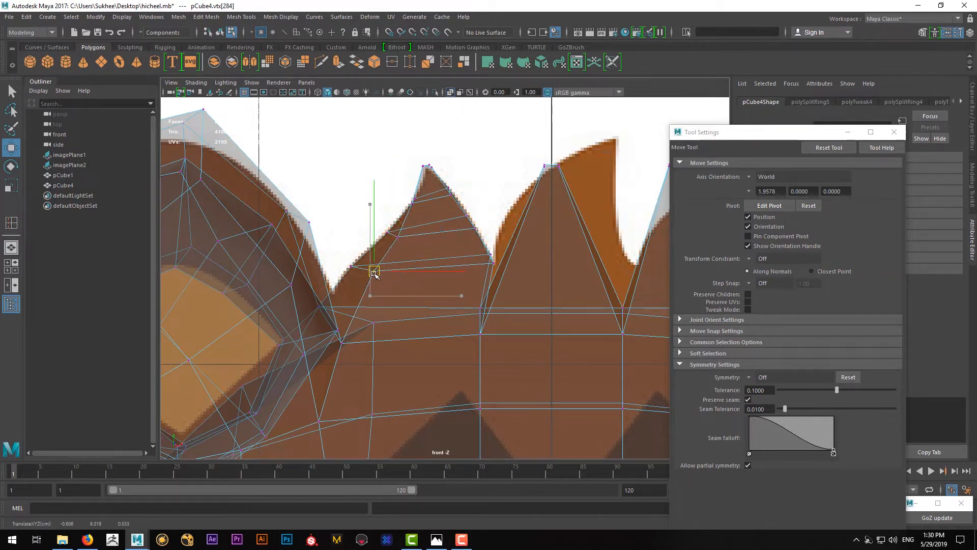
{"action": "left_click", "coordinate": [399, 235]}
{"action": "left_click_drag", "start_coordinate": [399, 235], "coordinate": [402, 233]}
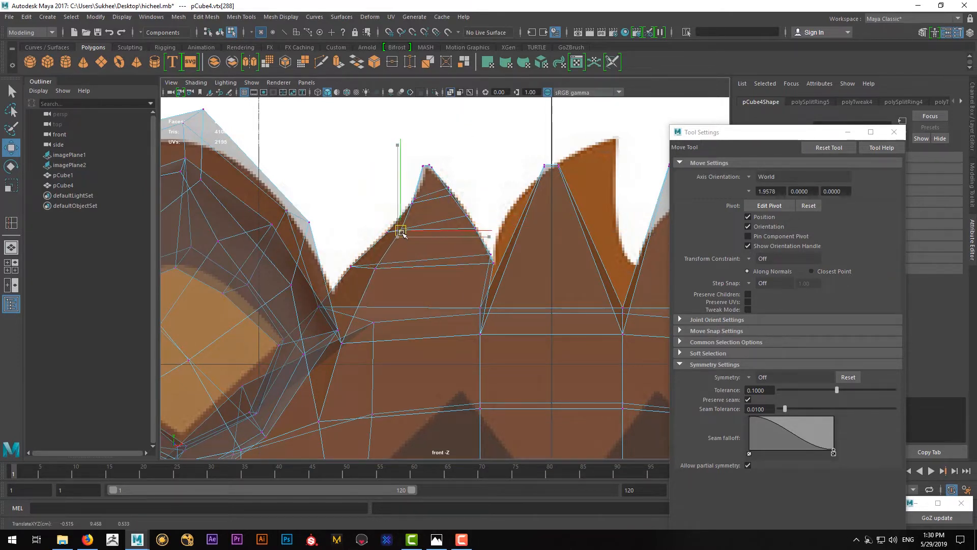
{"action": "left_click", "coordinate": [379, 271]}
{"action": "left_click_drag", "start_coordinate": [380, 271], "coordinate": [385, 270]}
{"action": "key", "text": "q"}
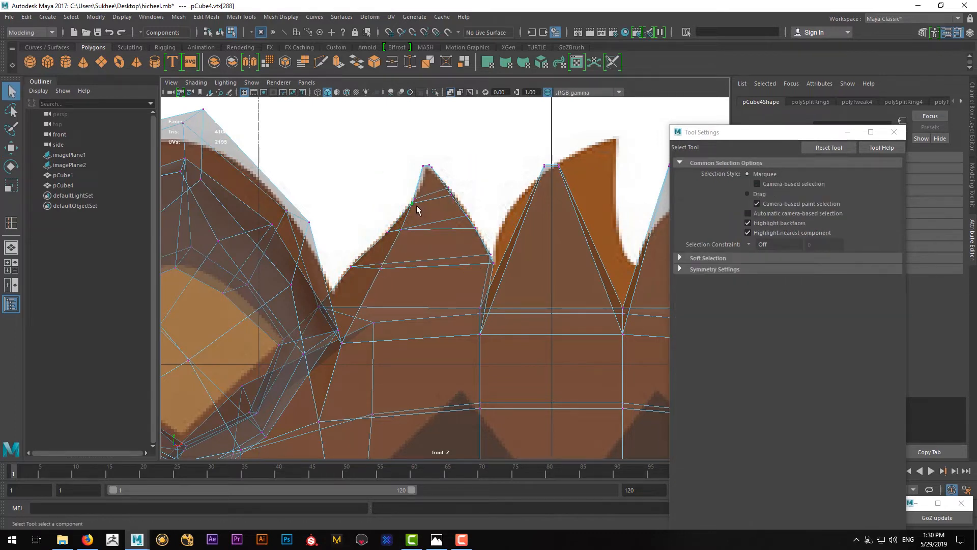
{"action": "left_click", "coordinate": [416, 205]}
{"action": "key", "text": "w"}
{"action": "left_click_drag", "start_coordinate": [416, 204], "coordinate": [418, 204]}
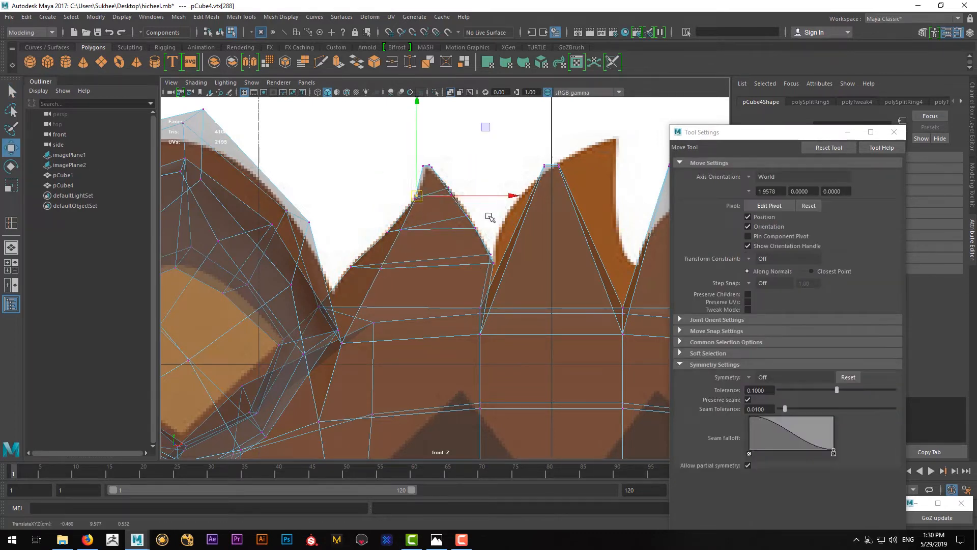
Examine the leftmost tuft in smoothed preview against the front reference and in the perspective view.
{"action": "key", "text": "3"}
{"action": "middle_click_drag", "start_coordinate": [413, 289], "coordinate": [427, 304], "text": "alt"}
{"action": "right_click_drag", "start_coordinate": [428, 303], "coordinate": [444, 287], "text": "alt"}
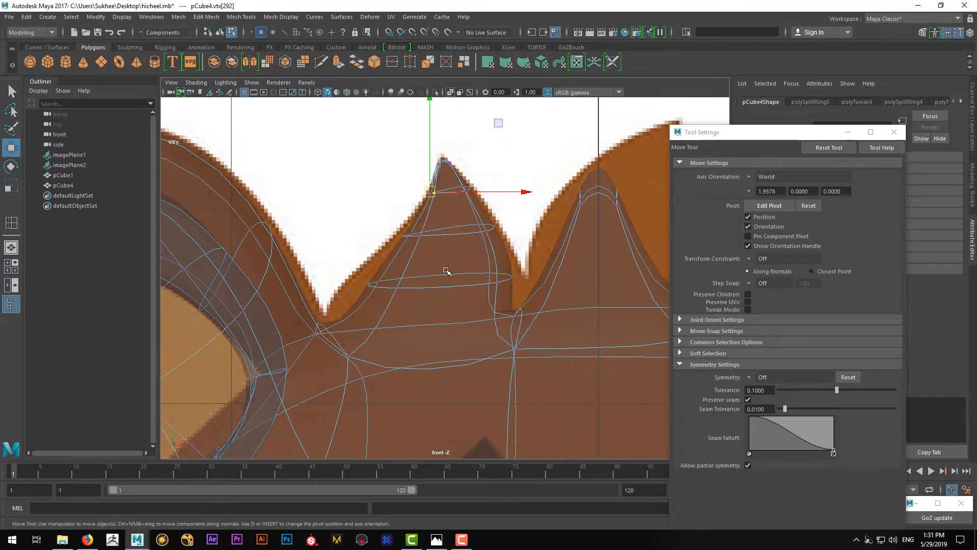
{"action": "key", "text": "1"}
{"action": "key", "text": "3"}
{"action": "key", "text": "q"}
{"action": "key", "text": "space"}
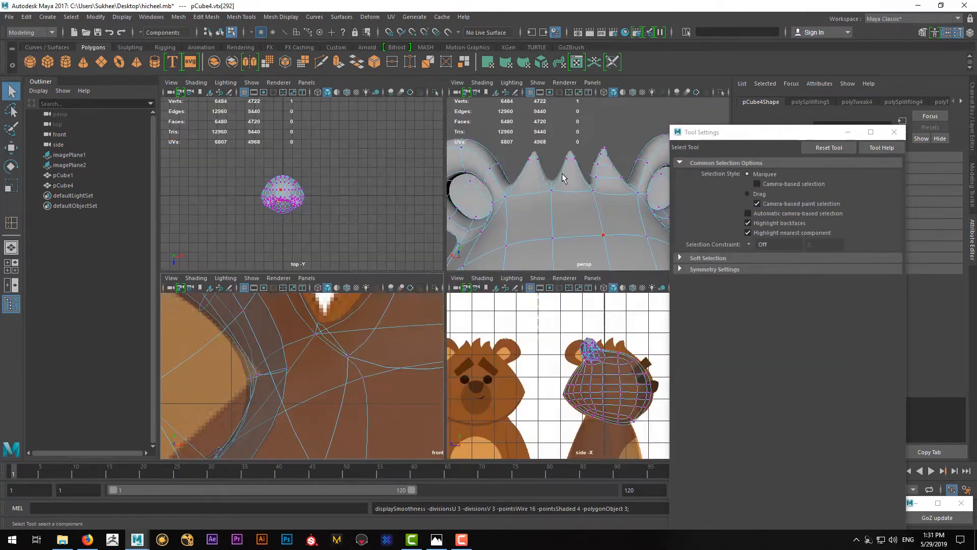
{"action": "key", "text": "space"}
{"action": "left_click_drag", "start_coordinate": [499, 181], "coordinate": [331, 225], "text": "alt"}
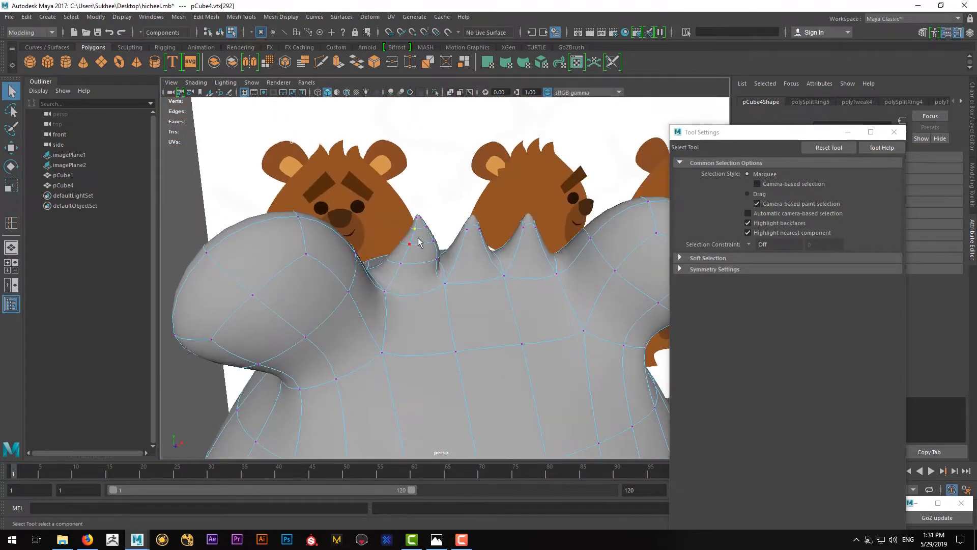
{"action": "key", "text": "F8"}
{"action": "left_click_drag", "start_coordinate": [390, 305], "coordinate": [365, 309], "text": "alt"}
{"action": "key", "text": "space"}
{"action": "key", "text": "space"}
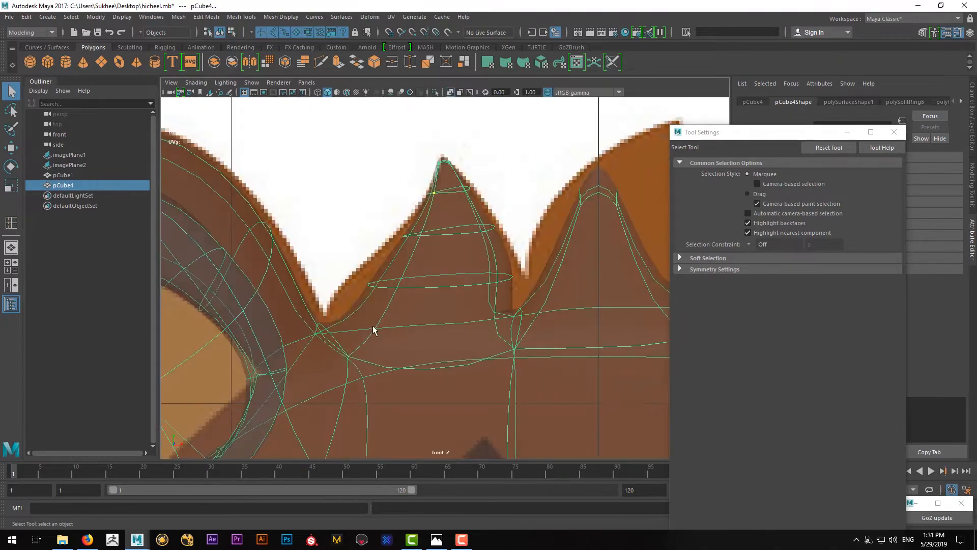
{"action": "middle_click_drag", "start_coordinate": [379, 314], "coordinate": [354, 313], "text": "alt"}
{"action": "key", "text": "1"}
Move the upper loop's vertices on the leftmost tuft's inner side down onto the reference hair slope.
{"action": "middle_click_drag", "start_coordinate": [431, 280], "coordinate": [423, 294], "text": "alt"}
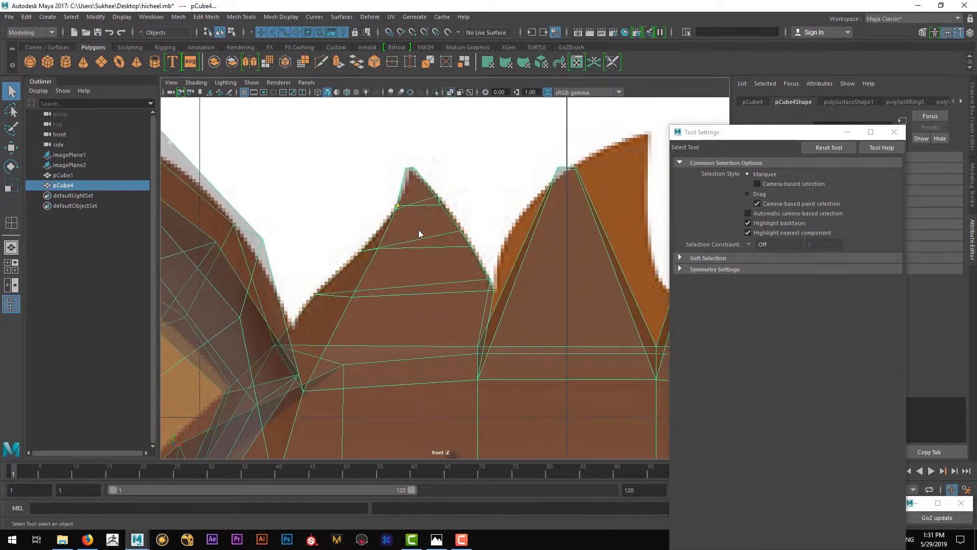
{"action": "key", "text": "F8"}
{"action": "right_click_drag", "start_coordinate": [438, 254], "coordinate": [445, 192], "text": "alt"}
{"action": "middle_click_drag", "start_coordinate": [445, 192], "coordinate": [443, 232], "text": "alt"}
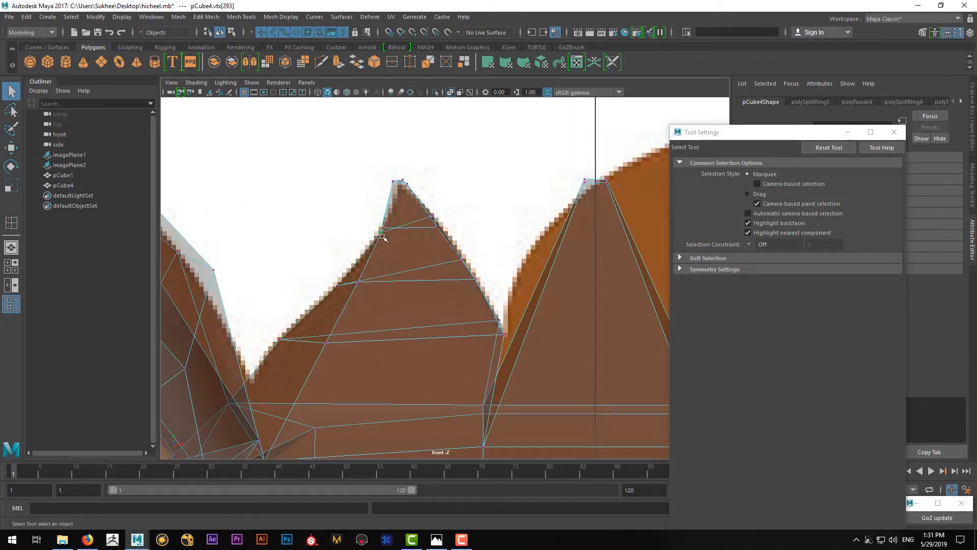
{"action": "key", "text": "w"}
{"action": "left_click", "coordinate": [433, 218]}
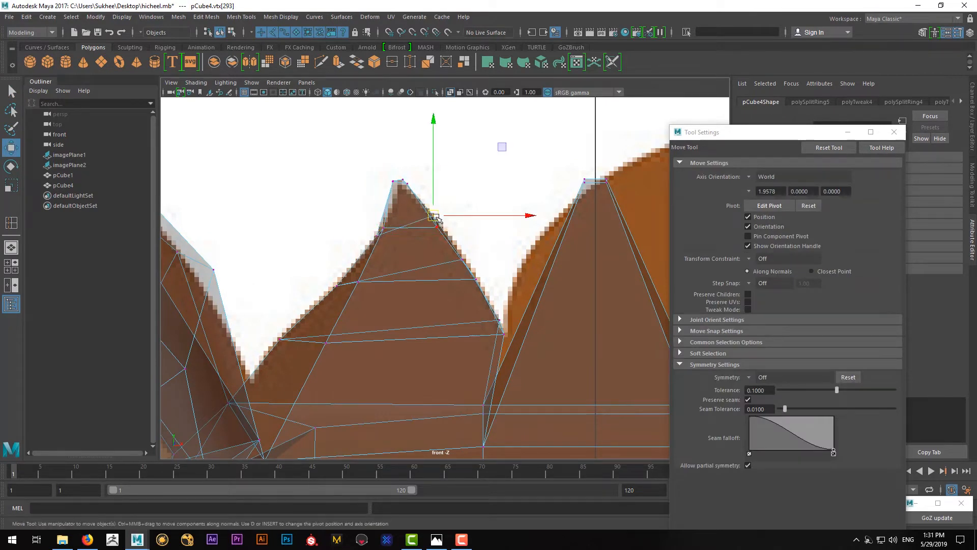
{"action": "left_click_drag", "start_coordinate": [433, 218], "coordinate": [448, 237]}
{"action": "key", "text": "q"}
{"action": "left_click", "coordinate": [436, 226]}
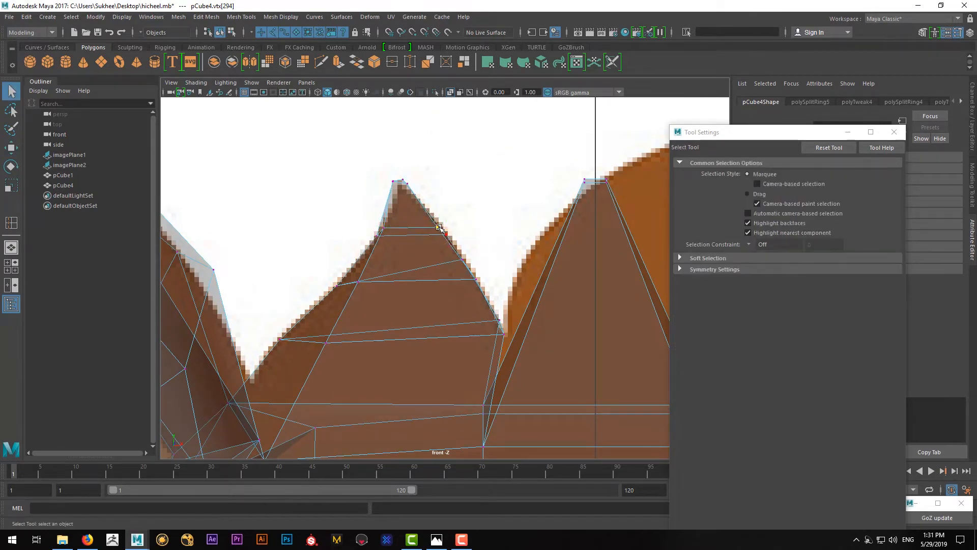
{"action": "key", "text": "w"}
Move the middle loop's vertices on the leftmost tuft onto the reference outline so its front and back edges align.
{"action": "left_click", "coordinate": [462, 259]}
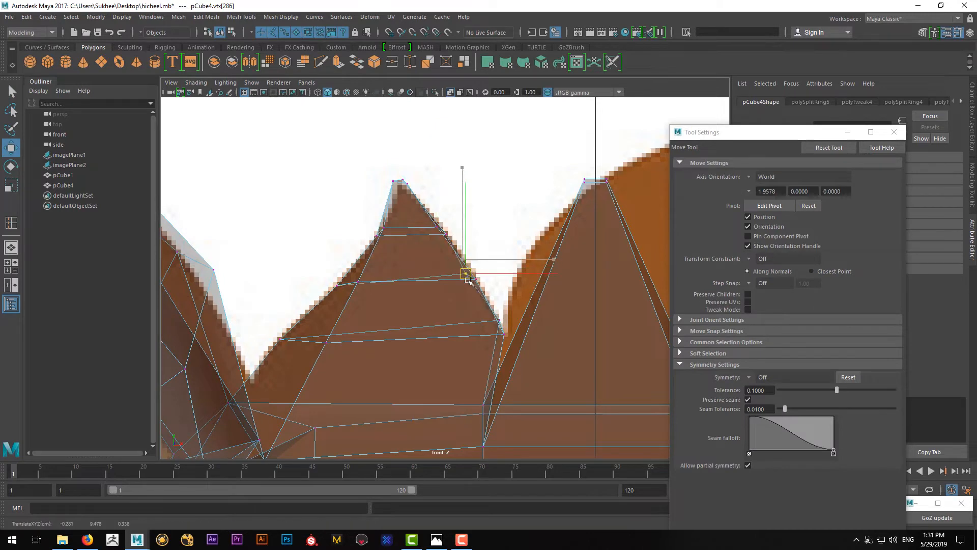
{"action": "left_click_drag", "start_coordinate": [462, 259], "coordinate": [476, 277]}
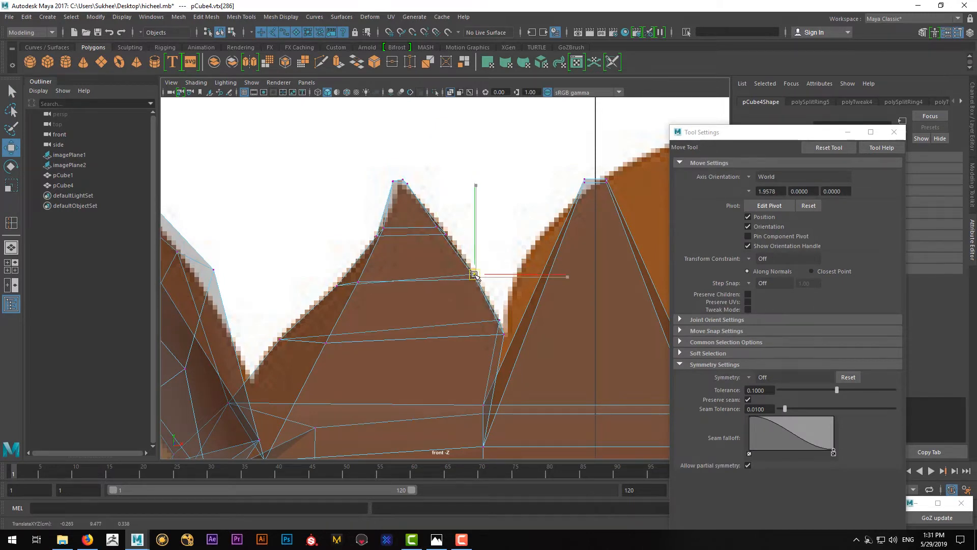
{"action": "key", "text": "q"}
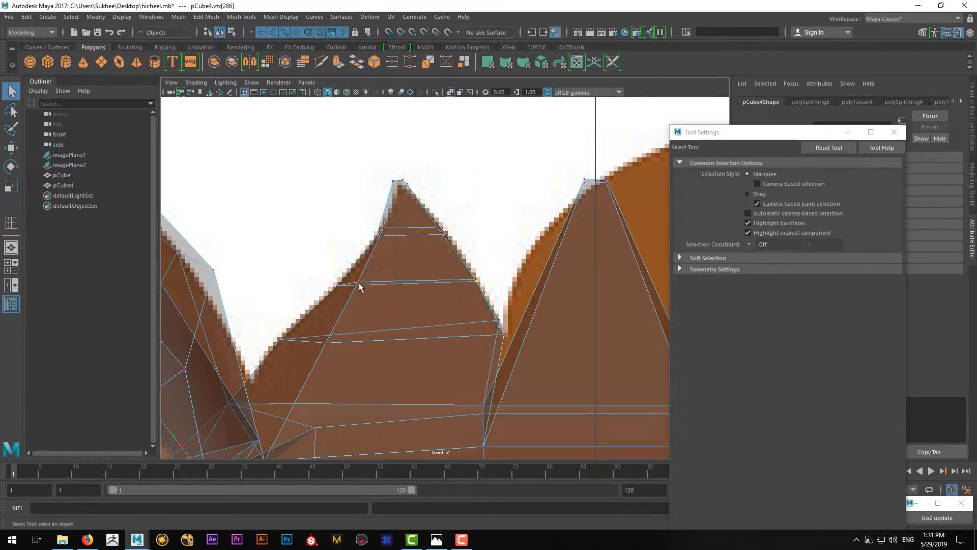
{"action": "key", "text": "w"}
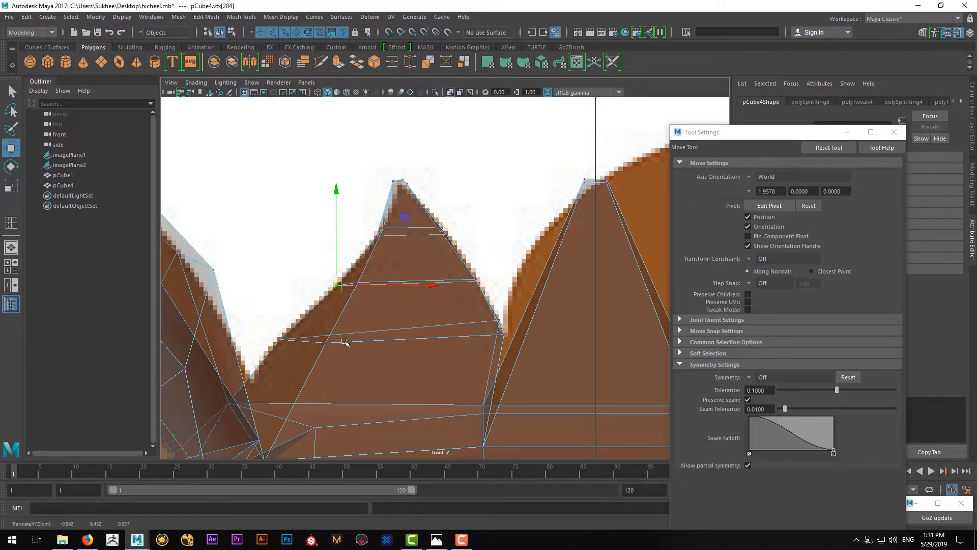
Move the lower loop's inner vertex on the leftmost tuft down to the reference valley beside the centre tuft.
{"action": "left_click", "coordinate": [498, 319]}
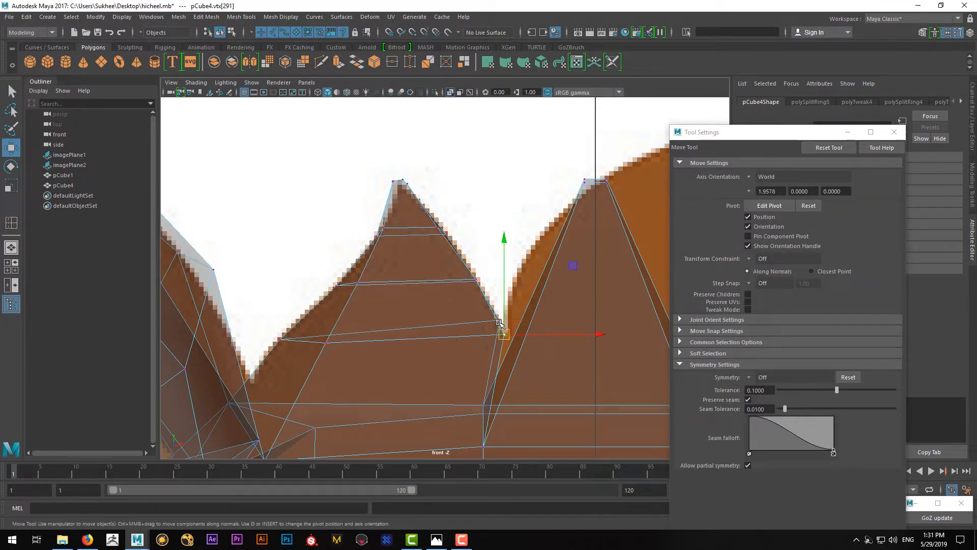
{"action": "left_click_drag", "start_coordinate": [505, 324], "coordinate": [506, 336]}
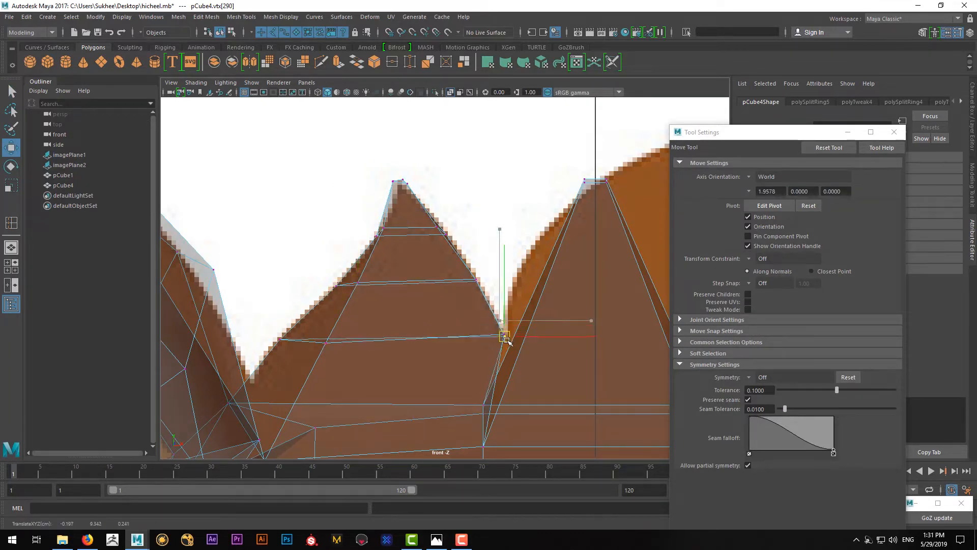
{"action": "key", "text": "q"}
{"action": "left_click", "coordinate": [331, 352]}
{"action": "middle_click_drag", "start_coordinate": [486, 319], "coordinate": [383, 282], "text": "alt"}
{"action": "mouse_move", "coordinate": [460, 247]}
{"action": "right_mouse_down"}
{"action": "mouse_move", "coordinate": [497, 231]}
{"action": "mouse_move", "coordinate": [449, 226]}
{"action": "mouse_move", "coordinate": [444, 250]}
{"action": "right_mouse_up"}
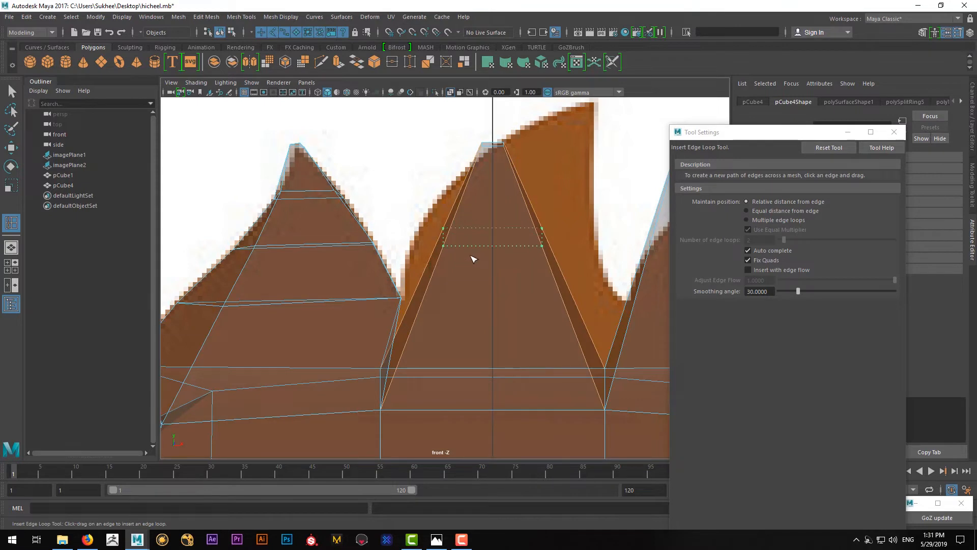
{"action": "key", "text": "ctrl+z"}
Move the centre tuft's tip vertices up and sideways to the pointed tip of the reference hair.
{"action": "middle_click_drag", "start_coordinate": [507, 198], "coordinate": [468, 243], "text": "alt"}
{"action": "key", "text": "F9"}
{"action": "key", "text": "w"}
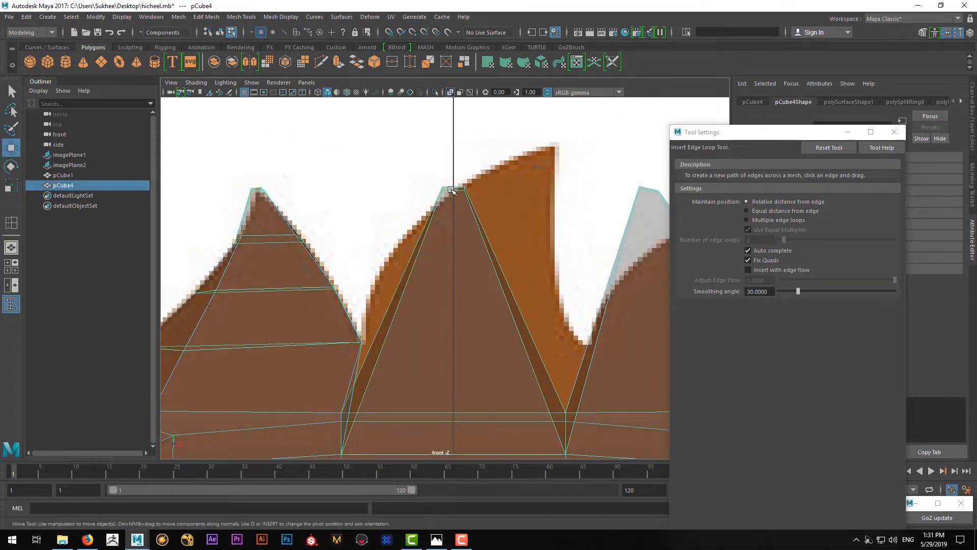
{"action": "key", "text": "q"}
{"action": "right_click_drag", "start_coordinate": [461, 189], "coordinate": [388, 173]}
{"action": "left_click_drag", "start_coordinate": [429, 174], "coordinate": [558, 171]}
{"action": "key", "text": "w"}
{"action": "middle_click_drag", "start_coordinate": [558, 171], "coordinate": [548, 219], "text": "alt"}
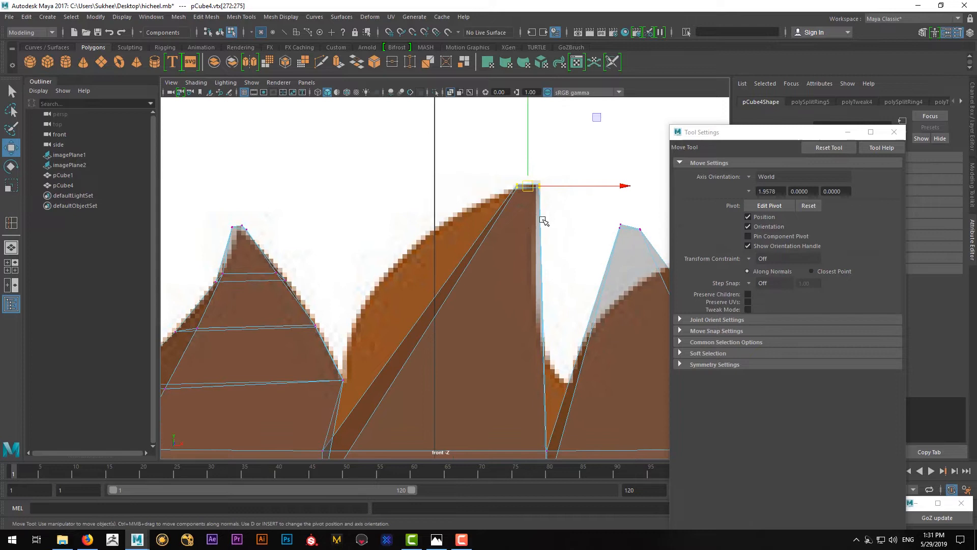
Adjust the centre tuft's outer tip vertex so the flat tip sits on the reference hair's point.
{"action": "key", "text": "q"}
{"action": "right_click_drag", "start_coordinate": [481, 267], "coordinate": [505, 249]}
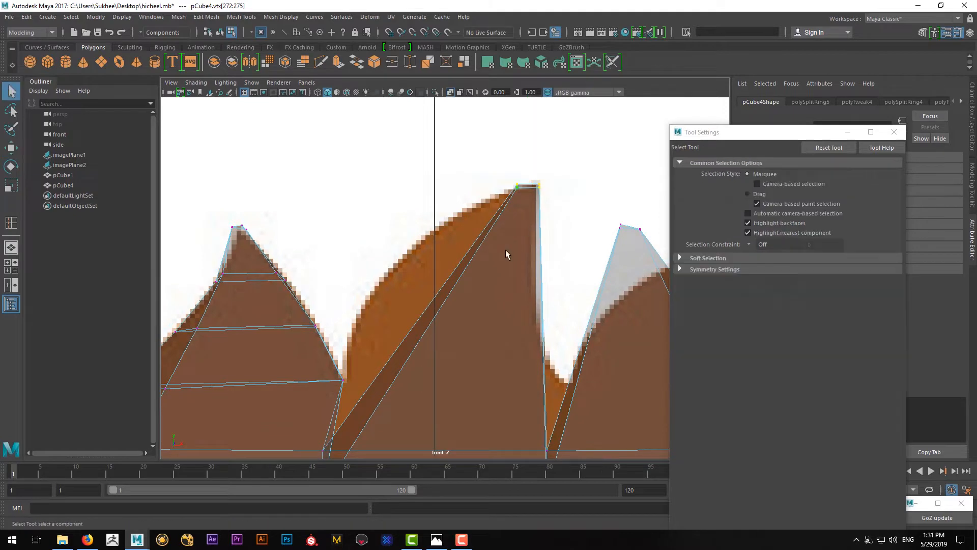
{"action": "scroll", "coordinate": [505, 249], "scroll_direction": "up", "scroll_amount": 1}
{"action": "middle_click_drag", "start_coordinate": [506, 248], "coordinate": [506, 226], "text": "alt"}
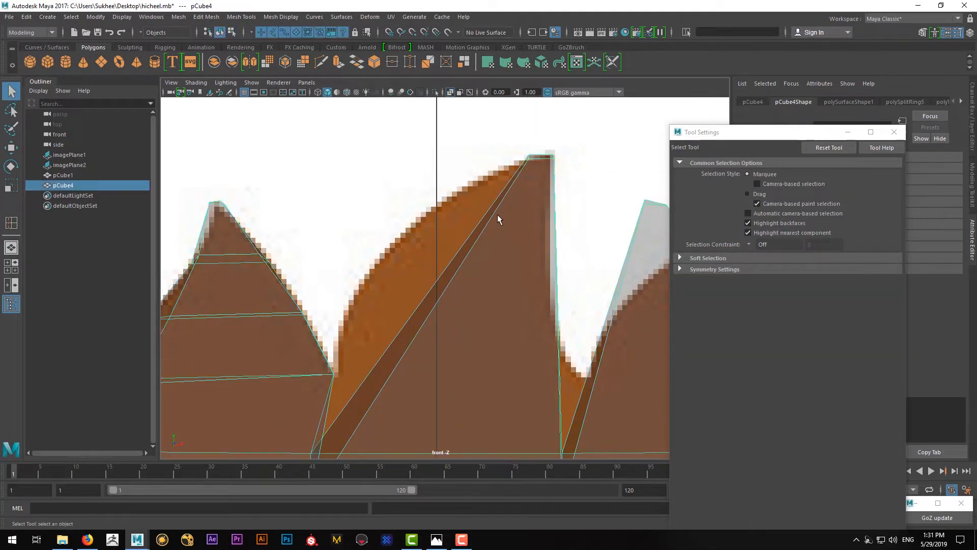
{"action": "right_click_drag", "start_coordinate": [523, 201], "coordinate": [491, 200]}
{"action": "key", "text": "w"}
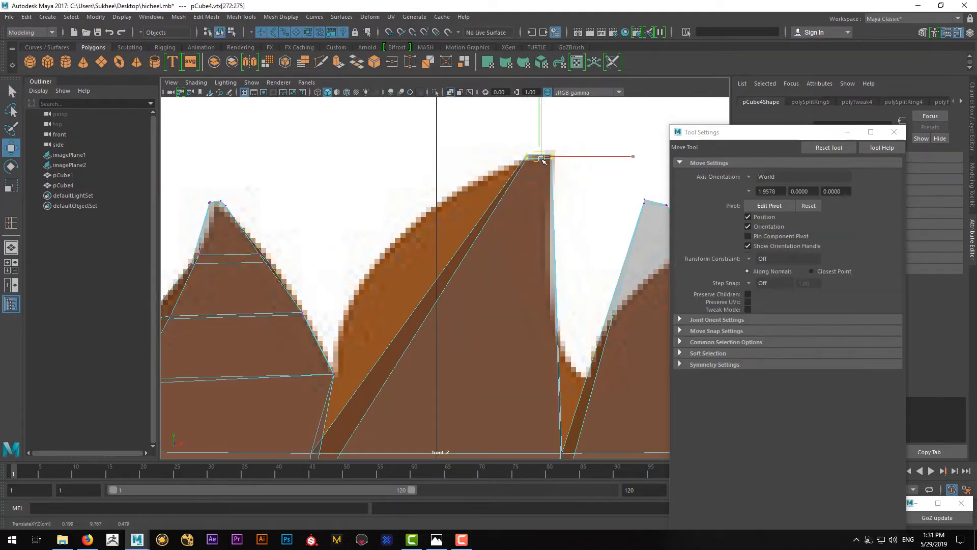
{"action": "key", "text": "q"}
{"action": "key", "text": "F8"}
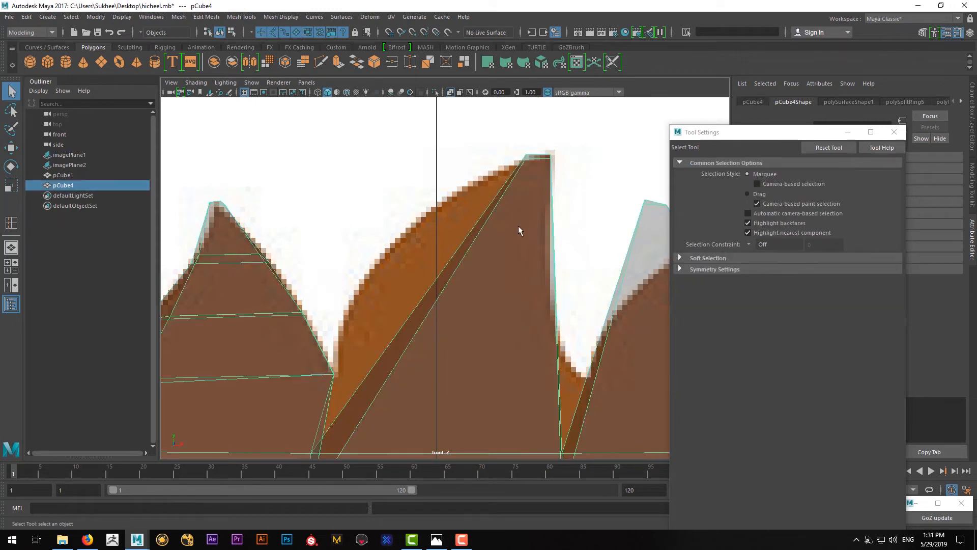
Insert an edge loop across the upper centre tuft and move its left-side vertices out to the curved reference outline.
{"action": "right_click_drag", "start_coordinate": [442, 239], "coordinate": [482, 240], "text": "shift"}
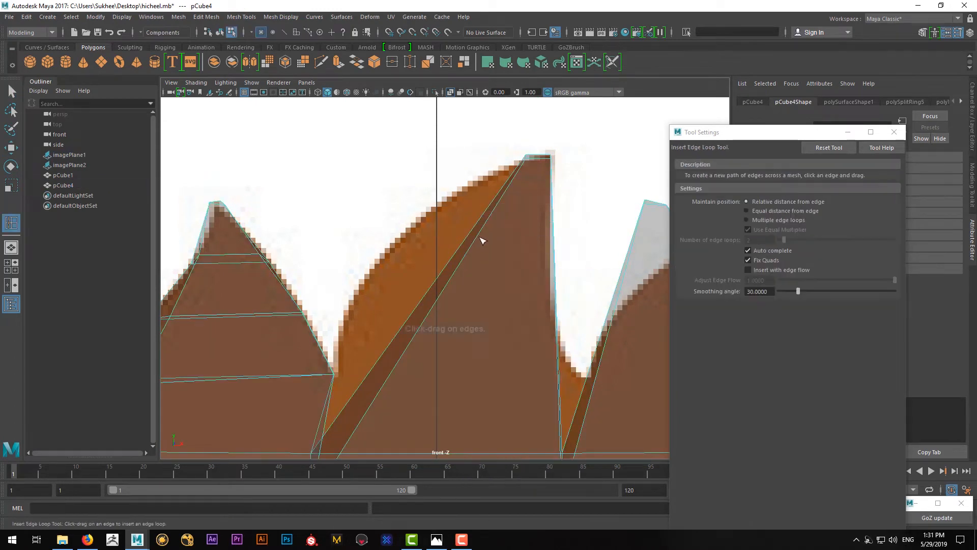
{"action": "left_click_drag", "start_coordinate": [469, 260], "coordinate": [469, 259]}
{"action": "key", "text": "q"}
{"action": "right_click_drag", "start_coordinate": [480, 239], "coordinate": [434, 227]}
{"action": "key", "text": "w"}
{"action": "left_click_drag", "start_coordinate": [464, 241], "coordinate": [416, 220]}
{"action": "left_click", "coordinate": [464, 257]}
{"action": "left_click_drag", "start_coordinate": [465, 258], "coordinate": [416, 220]}
Move the upper loop's right-side vertices onto the steep reference edge of the centre tuft.
{"action": "left_click", "coordinate": [554, 257]}
{"action": "left_click_drag", "start_coordinate": [554, 258], "coordinate": [548, 237]}
{"action": "key", "text": "q"}
{"action": "left_click", "coordinate": [555, 241]}
{"action": "key", "text": "w"}
{"action": "left_click", "coordinate": [546, 257]}
{"action": "key", "text": "q"}
{"action": "left_click", "coordinate": [549, 225]}
Insert a second edge loop lower on the centre tuft and align its side vertices with the reference outline.
{"action": "middle_click_drag", "start_coordinate": [490, 284], "coordinate": [519, 240], "text": "alt"}
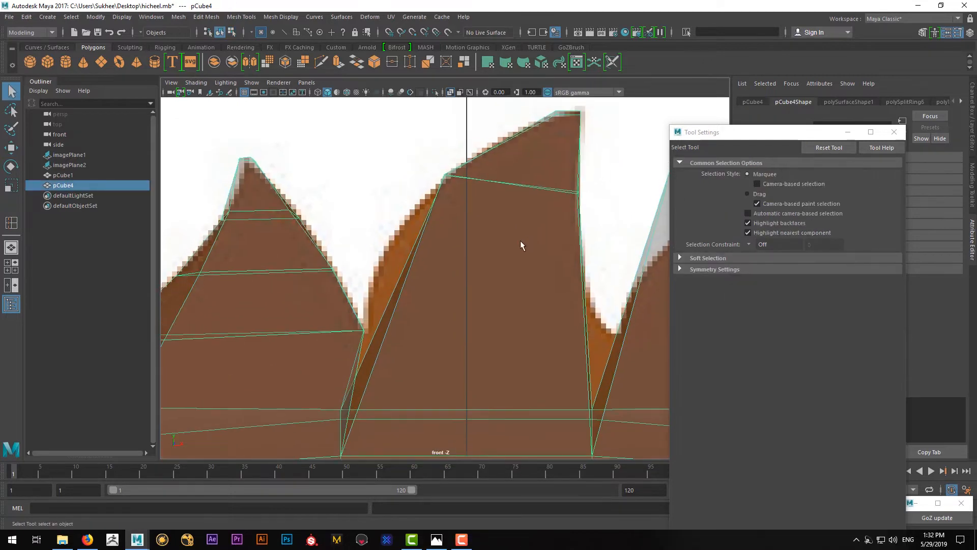
{"action": "right_click_drag", "start_coordinate": [520, 241], "coordinate": [657, 127]}
{"action": "right_click_drag", "start_coordinate": [482, 249], "coordinate": [383, 267], "text": "shift"}
{"action": "key", "text": "q"}
{"action": "left_click", "coordinate": [405, 273]}
{"action": "key", "text": "w"}
{"action": "left_click_drag", "start_coordinate": [405, 273], "coordinate": [378, 262]}
{"action": "left_click", "coordinate": [403, 287]}
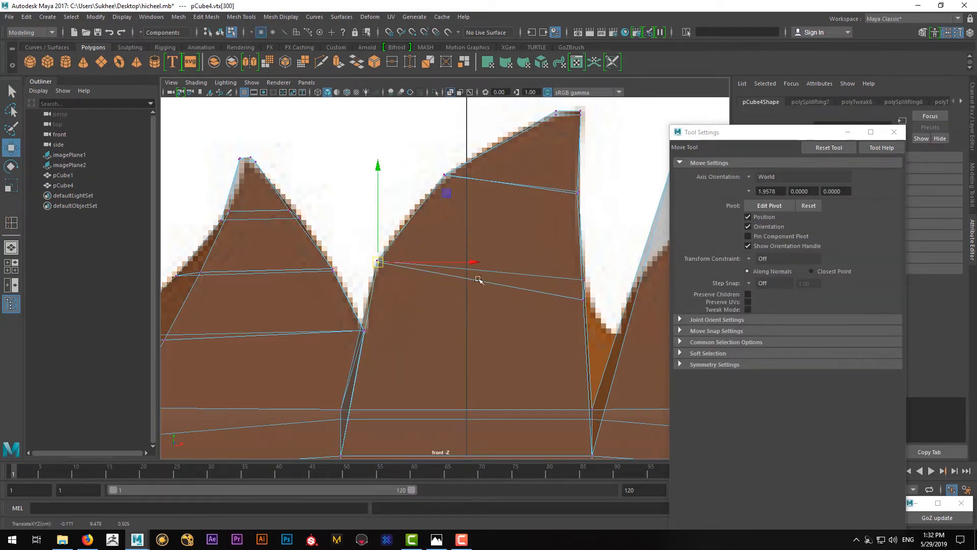
{"action": "mouse_move", "coordinate": [585, 280]}
{"action": "left_mouse_down"}
{"action": "mouse_move", "coordinate": [581, 291]}
{"action": "mouse_move", "coordinate": [584, 281]}
{"action": "left_mouse_up"}
Move the base vertices between the leftmost and centre tufts up to the reference valley, checking the fit in smooth preview.
{"action": "key", "text": "q"}
{"action": "middle_click_drag", "start_coordinate": [462, 335], "coordinate": [490, 278], "text": "alt"}
{"action": "key", "text": "3"}
{"action": "right_click_drag", "start_coordinate": [494, 289], "coordinate": [472, 316], "text": "alt"}
{"action": "key", "text": "3"}
{"action": "key", "text": "1"}
{"action": "key", "text": "3"}
{"action": "left_click_drag", "start_coordinate": [425, 357], "coordinate": [472, 288]}
{"action": "key", "text": "1"}
{"action": "key", "text": "w"}
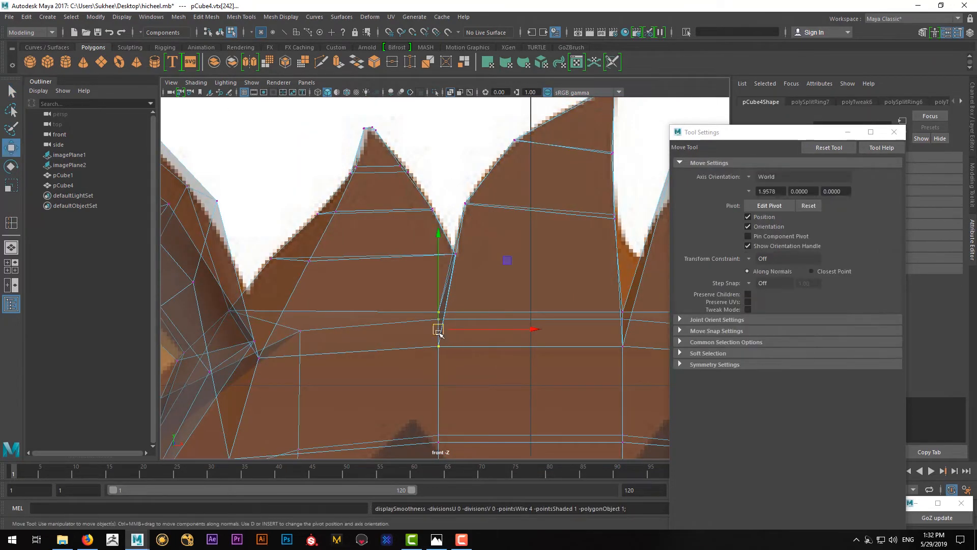
{"action": "left_click_drag", "start_coordinate": [438, 331], "coordinate": [481, 290]}
{"action": "key", "text": "3"}
{"action": "key", "text": "1"}
{"action": "key", "text": "3"}
{"action": "key", "text": "q"}
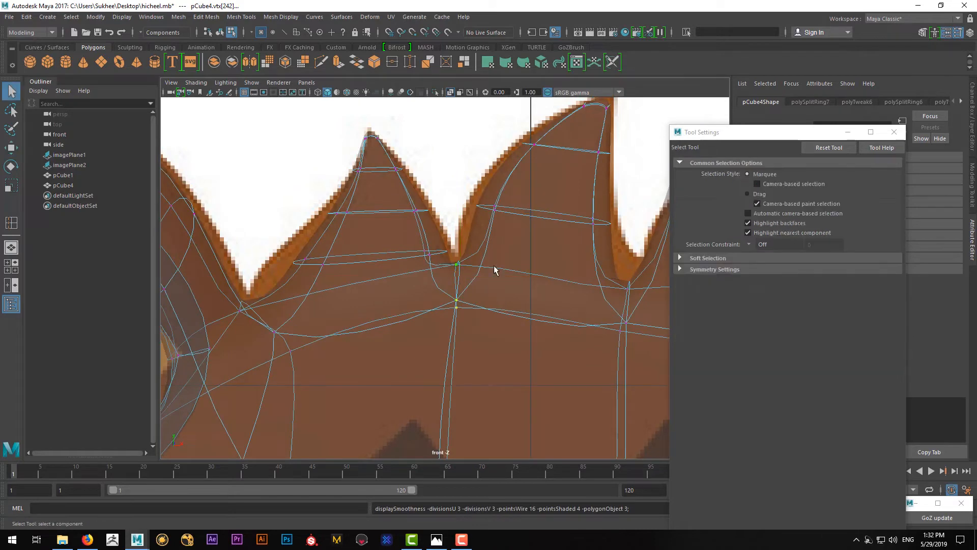
Compare the smoothed and unsmoothed tufts with the reference outline, from the first valley to the centre tuft's tip.
{"action": "middle_click_drag", "start_coordinate": [495, 269], "coordinate": [488, 323], "text": "alt"}
{"action": "right_click_drag", "start_coordinate": [489, 323], "coordinate": [488, 327], "text": "alt"}
{"action": "middle_click_drag", "start_coordinate": [489, 327], "coordinate": [471, 303], "text": "alt"}
{"action": "right_click_drag", "start_coordinate": [470, 303], "coordinate": [513, 321], "text": "alt"}
{"action": "key", "text": "1"}
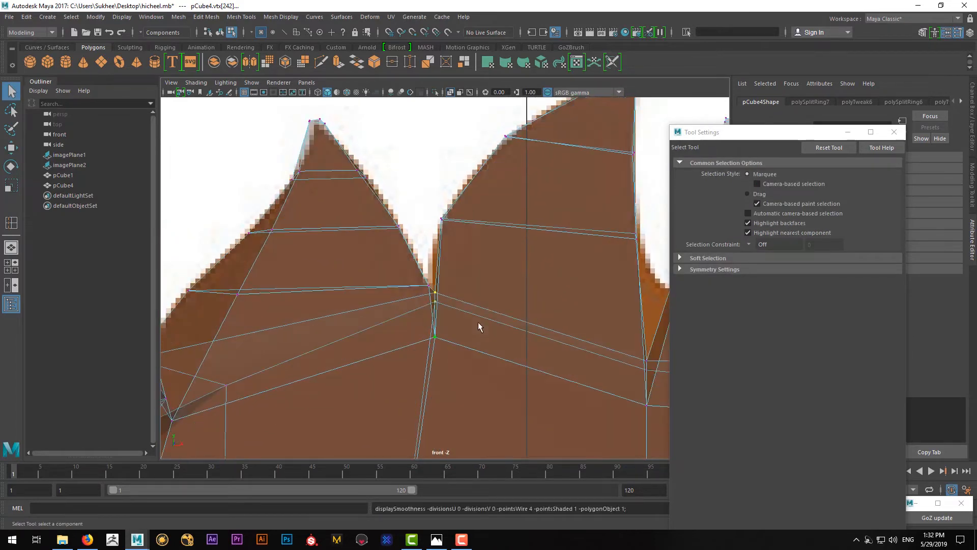
{"action": "key", "text": "3"}
{"action": "left_click_drag", "start_coordinate": [448, 214], "coordinate": [510, 257]}
{"action": "key", "text": "1"}
{"action": "middle_click_drag", "start_coordinate": [530, 260], "coordinate": [495, 295], "text": "alt"}
{"action": "key", "text": "3"}
{"action": "right_click_drag", "start_coordinate": [495, 295], "coordinate": [484, 290], "text": "alt"}
{"action": "middle_click_drag", "start_coordinate": [502, 281], "coordinate": [469, 310], "text": "alt"}
{"action": "right_click_drag", "start_coordinate": [469, 310], "coordinate": [508, 325], "text": "alt"}
{"action": "key", "text": "1"}
{"action": "key", "text": "3"}
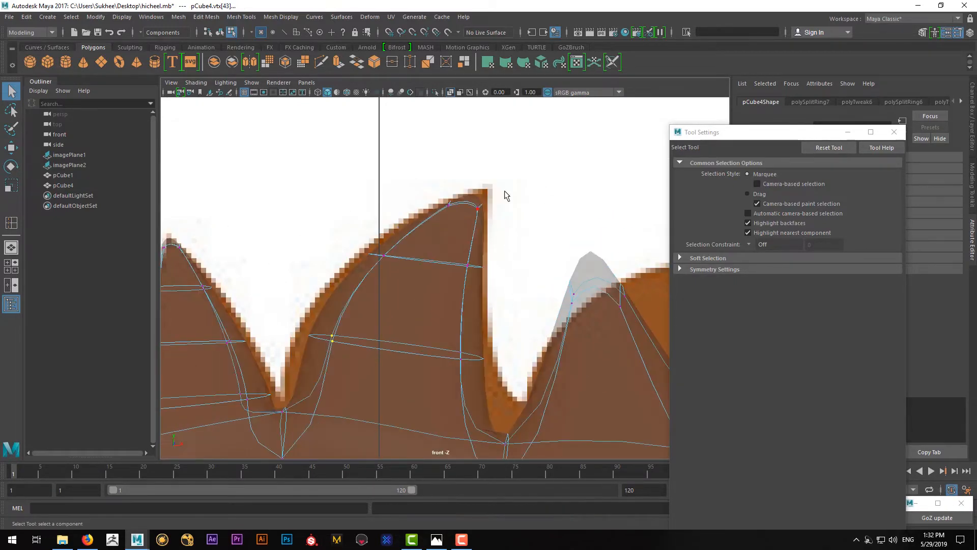
Pull the centre tuft's right tip vertices up and outward past the reference point so the smoothed tip stays sharp.
{"action": "key", "text": "1"}
{"action": "key", "text": "w"}
{"action": "left_click_drag", "start_coordinate": [488, 178], "coordinate": [488, 165]}
{"action": "key", "text": "3"}
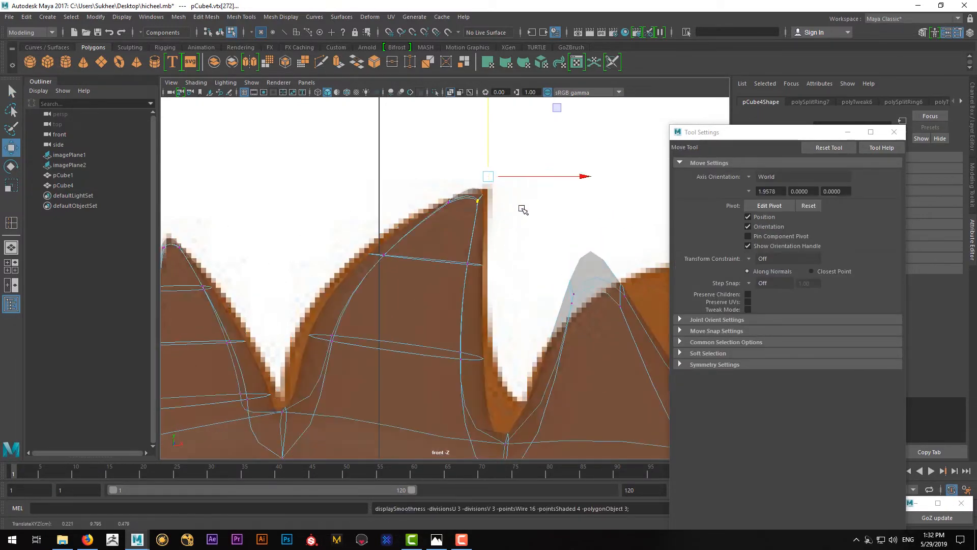
{"action": "right_click_drag", "start_coordinate": [526, 246], "coordinate": [490, 253], "text": "alt"}
{"action": "middle_click_drag", "start_coordinate": [490, 260], "coordinate": [498, 255], "text": "alt"}
{"action": "left_click_drag", "start_coordinate": [502, 248], "coordinate": [504, 247]}
{"action": "key", "text": "1"}
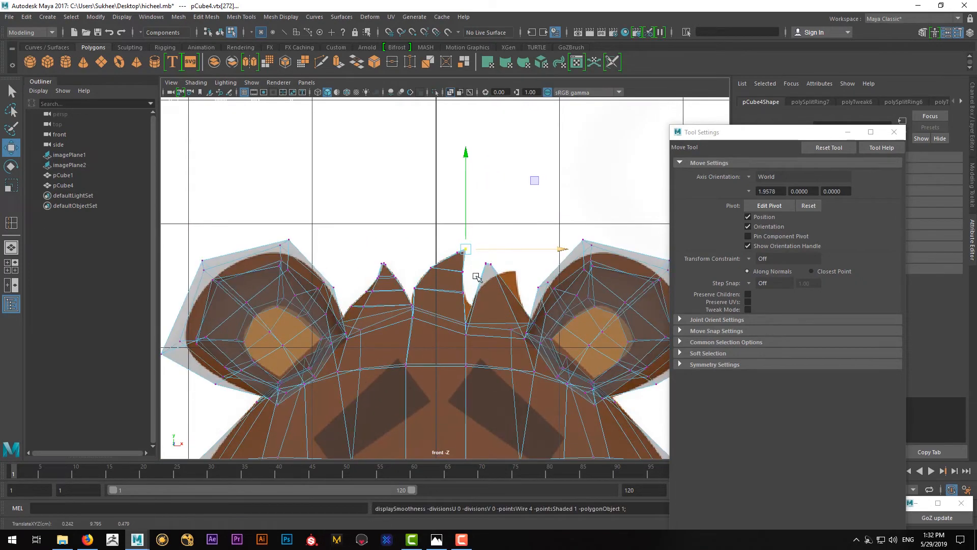
{"action": "right_click_drag", "start_coordinate": [438, 284], "coordinate": [431, 339], "text": "alt"}
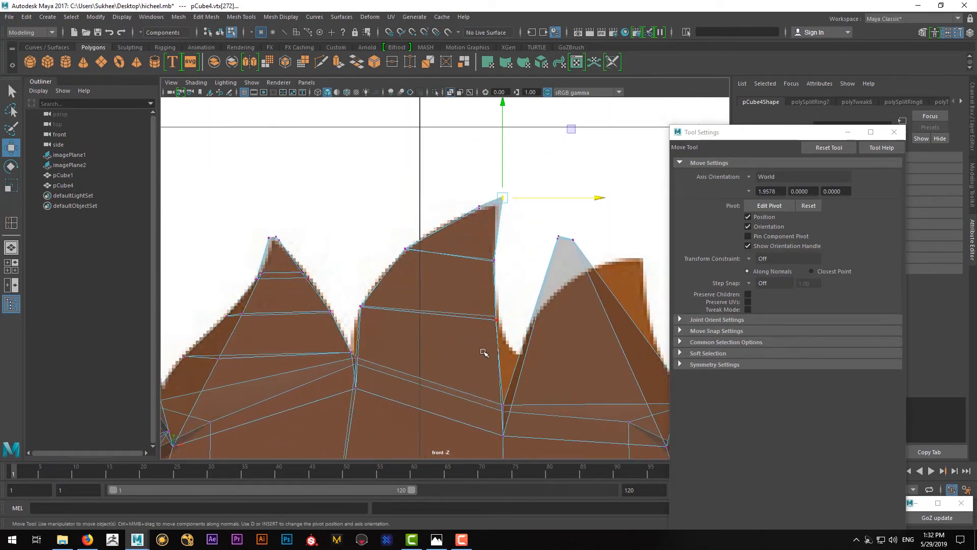
Nudge the lower loop's right-side vertex on the centre tuft onto the reference edge and check it in smooth preview.
{"action": "left_click", "coordinate": [501, 326]}
{"action": "key", "text": "q"}
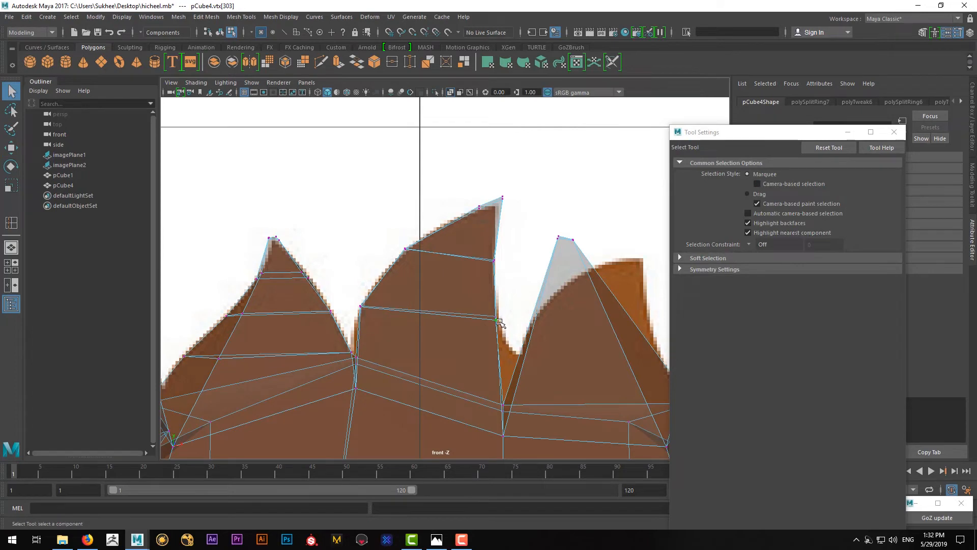
{"action": "key", "text": "w"}
{"action": "left_click_drag", "start_coordinate": [498, 320], "coordinate": [496, 318]}
{"action": "key", "text": "q"}
{"action": "middle_click_drag", "start_coordinate": [509, 333], "coordinate": [509, 307], "text": "alt"}
{"action": "key", "text": "3"}
{"action": "key", "text": "1"}
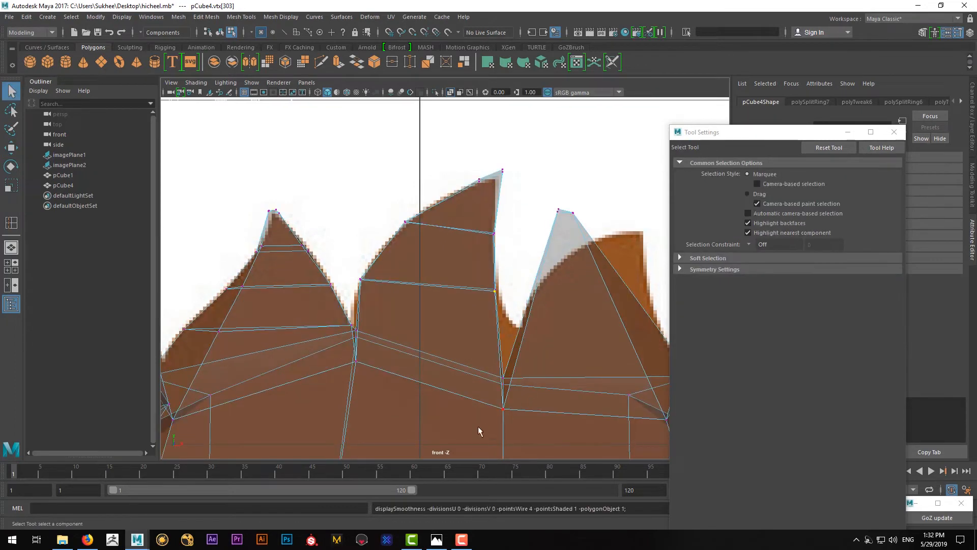
Move the base vertices between the centre and rightmost tufts up into the reference valley, checking the smoothed shape.
{"action": "left_click_drag", "start_coordinate": [478, 426], "coordinate": [514, 344]}
{"action": "key", "text": "w"}
{"action": "key", "text": "3"}
{"action": "key", "text": "1"}
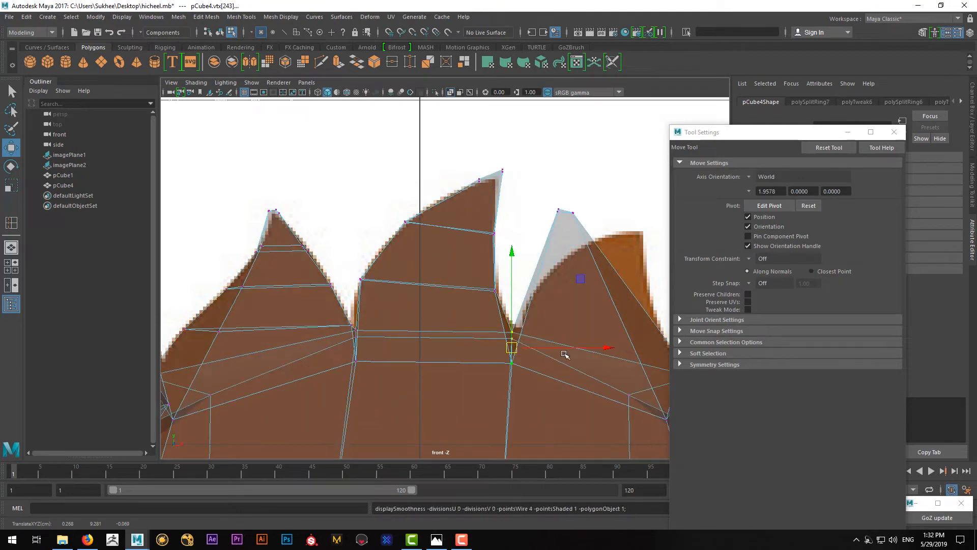
{"action": "key", "text": "3"}
{"action": "key", "text": "1"}
{"action": "left_click_drag", "start_coordinate": [512, 348], "coordinate": [518, 349]}
{"action": "key", "text": "3"}
{"action": "scroll", "coordinate": [539, 341], "scroll_direction": "up", "scroll_amount": 3}
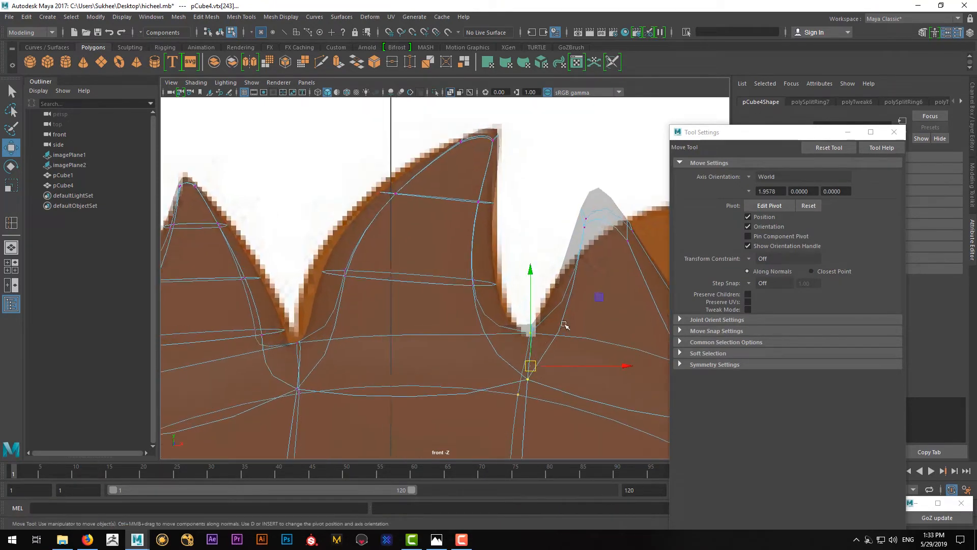
Move the vertex between the left ear and the leftmost tuft up to the reference valley, comparing with smooth preview.
{"action": "scroll", "coordinate": [565, 325], "scroll_direction": "down", "scroll_amount": 4}
{"action": "key", "text": "3"}
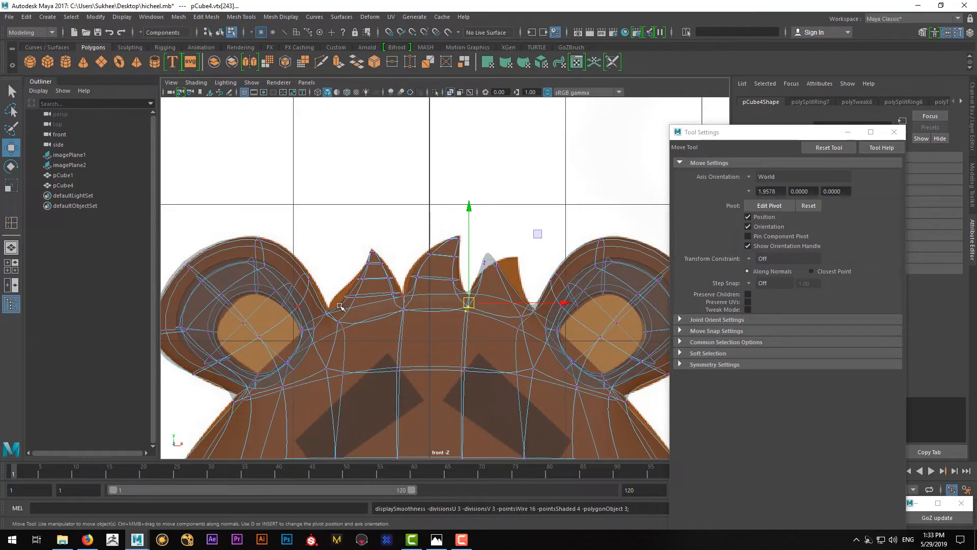
{"action": "scroll", "coordinate": [438, 331], "scroll_direction": "up", "scroll_amount": 6}
{"action": "key", "text": "1"}
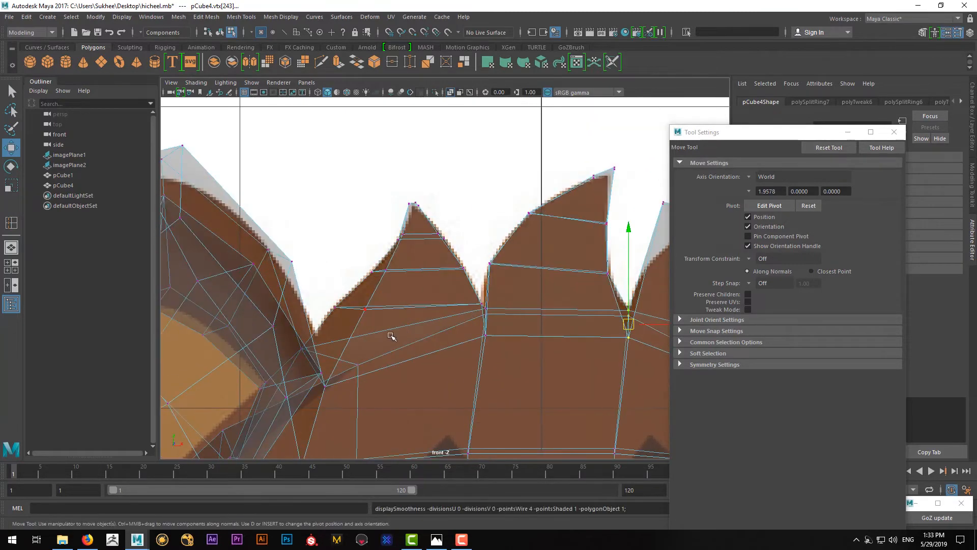
{"action": "key", "text": "3"}
{"action": "middle_click_drag", "start_coordinate": [358, 359], "coordinate": [405, 359], "text": "alt"}
{"action": "scroll", "coordinate": [395, 362], "scroll_direction": "up", "scroll_amount": 2}
{"action": "key", "text": "1"}
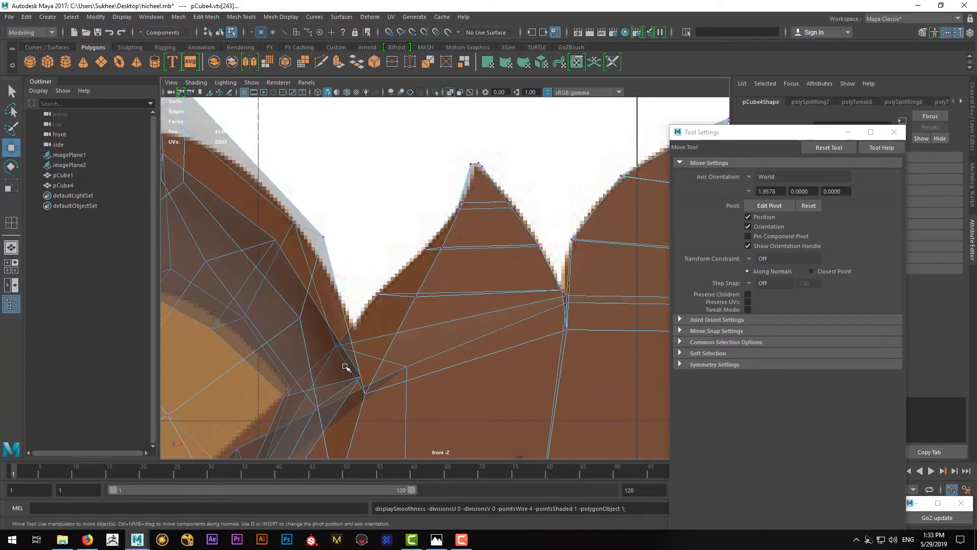
{"action": "key", "text": "3"}
{"action": "left_click_drag", "start_coordinate": [336, 349], "coordinate": [328, 337]}
{"action": "key", "text": "1"}
{"action": "key", "text": "3"}
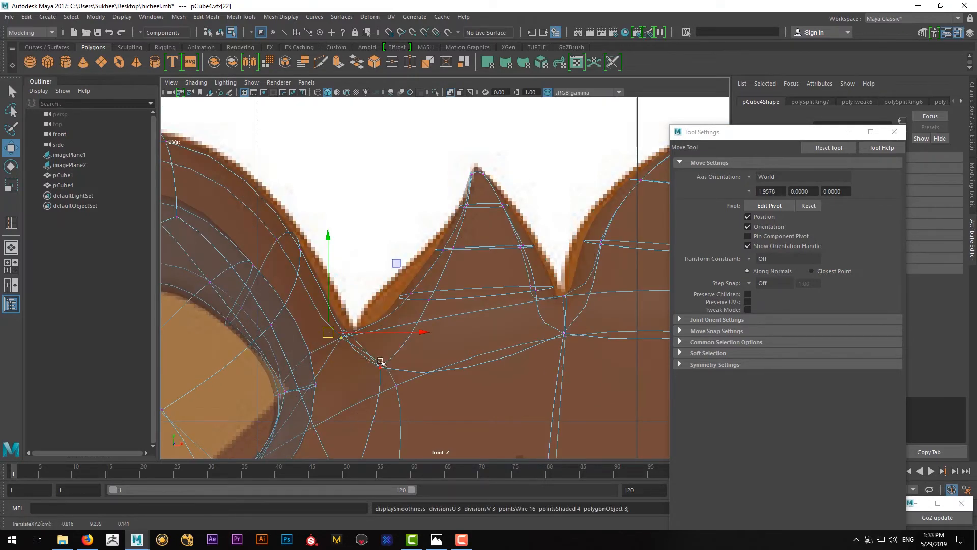
Identify the vertices beside the ear in the perspective view and raise the leftmost tuft's base slightly in the front view.
{"action": "key", "text": "space"}
{"action": "key", "text": "space"}
{"action": "left_click_drag", "start_coordinate": [562, 214], "coordinate": [454, 230], "text": "alt"}
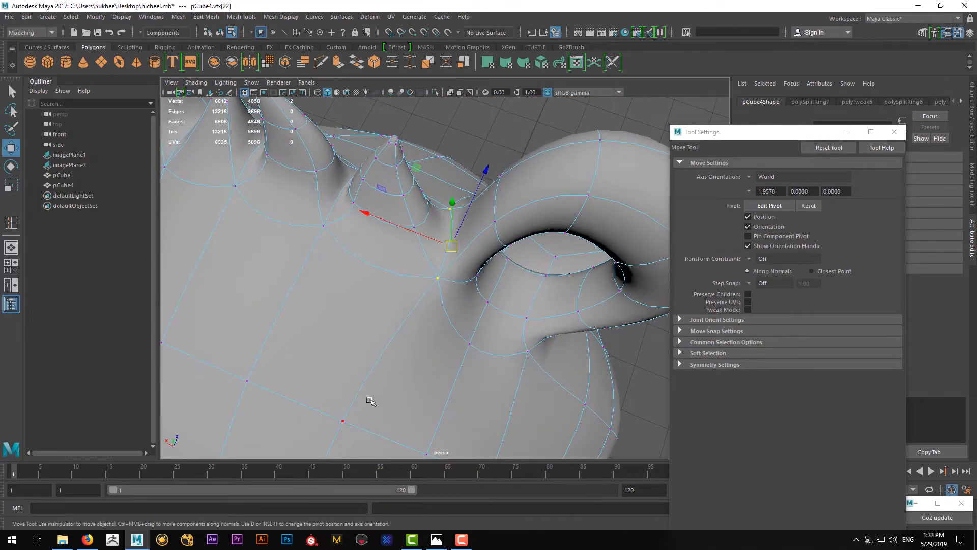
{"action": "key", "text": "space"}
{"action": "key", "text": "space"}
{"action": "key", "text": "1"}
{"action": "key", "text": "3"}
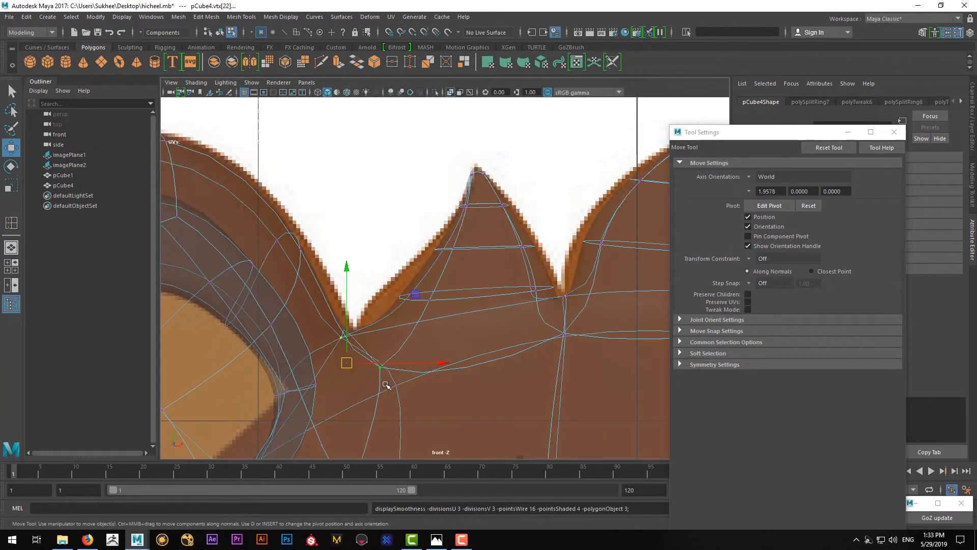
{"action": "mouse_move", "coordinate": [364, 388]}
{"action": "left_mouse_down"}
{"action": "mouse_move", "coordinate": [339, 363]}
{"action": "mouse_move", "coordinate": [365, 373]}
{"action": "left_mouse_up"}
Shift the valley vertex beside the left ear slightly toward the leftmost tuft and down to the reference notch.
{"action": "left_click", "coordinate": [338, 337]}
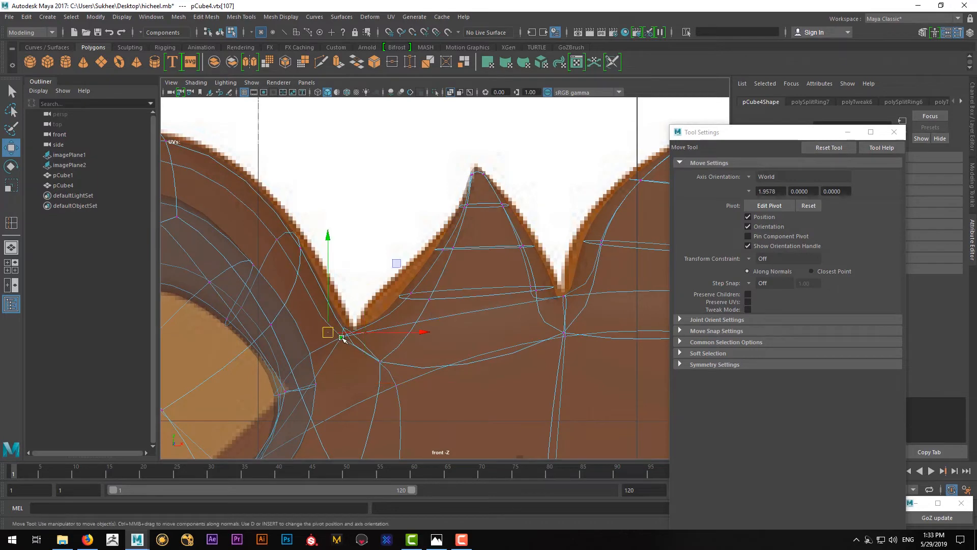
{"action": "left_click", "coordinate": [341, 340]}
{"action": "left_click", "coordinate": [337, 337]}
{"action": "mouse_move", "coordinate": [329, 332]}
{"action": "left_mouse_down"}
{"action": "mouse_move", "coordinate": [344, 348]}
{"action": "mouse_move", "coordinate": [341, 340]}
{"action": "left_mouse_up"}
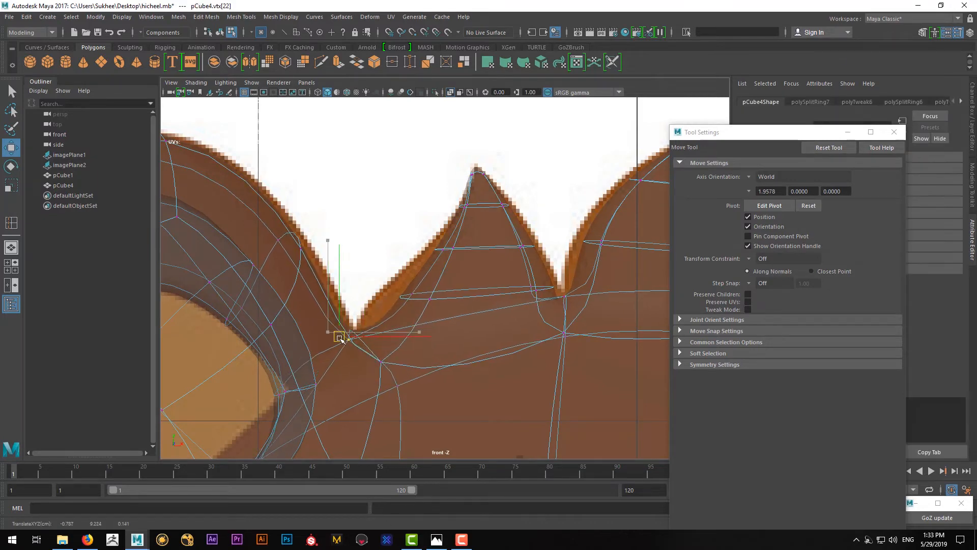
Inspect the smoothed head, ears and hair tufts from the front and back in the perspective view.
{"action": "key", "text": "space"}
{"action": "key", "text": "space"}
{"action": "right_click_drag", "start_coordinate": [589, 170], "coordinate": [449, 203], "text": "alt"}
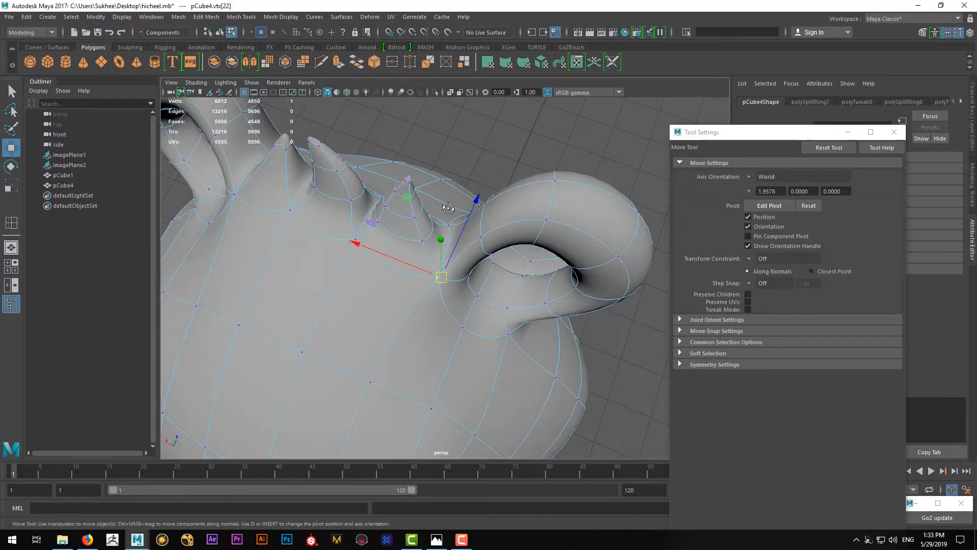
{"action": "left_click_drag", "start_coordinate": [449, 203], "coordinate": [454, 271], "text": "alt"}
{"action": "key", "text": "q"}
{"action": "right_click_drag", "start_coordinate": [454, 270], "coordinate": [477, 205], "text": "alt"}
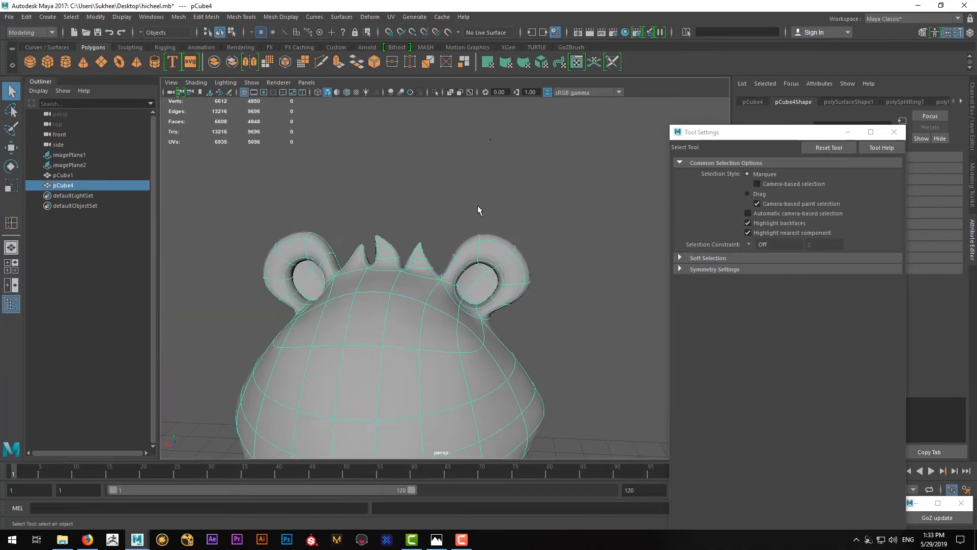
{"action": "left_click", "coordinate": [477, 206]}
{"action": "left_click_drag", "start_coordinate": [484, 211], "coordinate": [240, 229], "text": "alt"}
{"action": "left_click", "coordinate": [493, 295]}
Move both tip vertices of the rightmost tuft sideways and down onto the reference hair tip in the front view.
{"action": "key", "text": "space"}
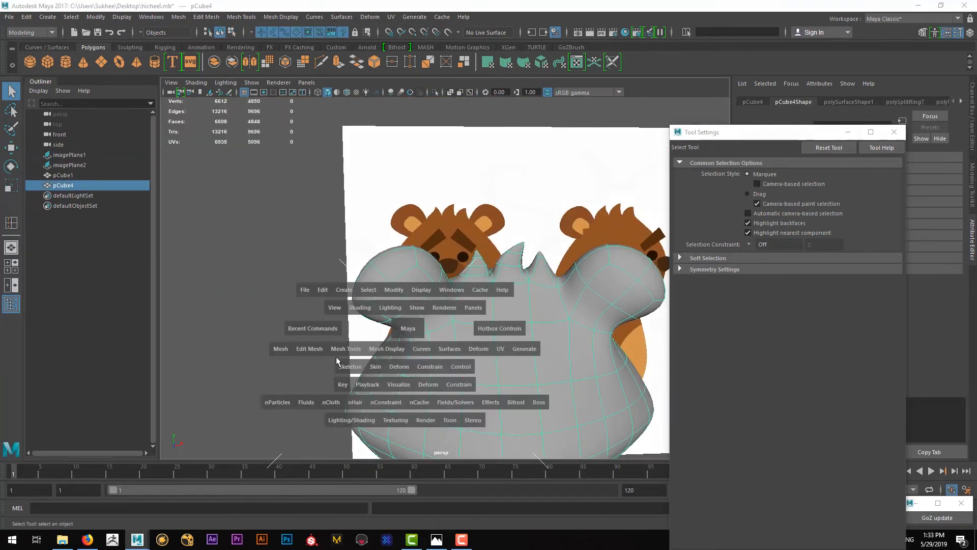
{"action": "key", "text": "space"}
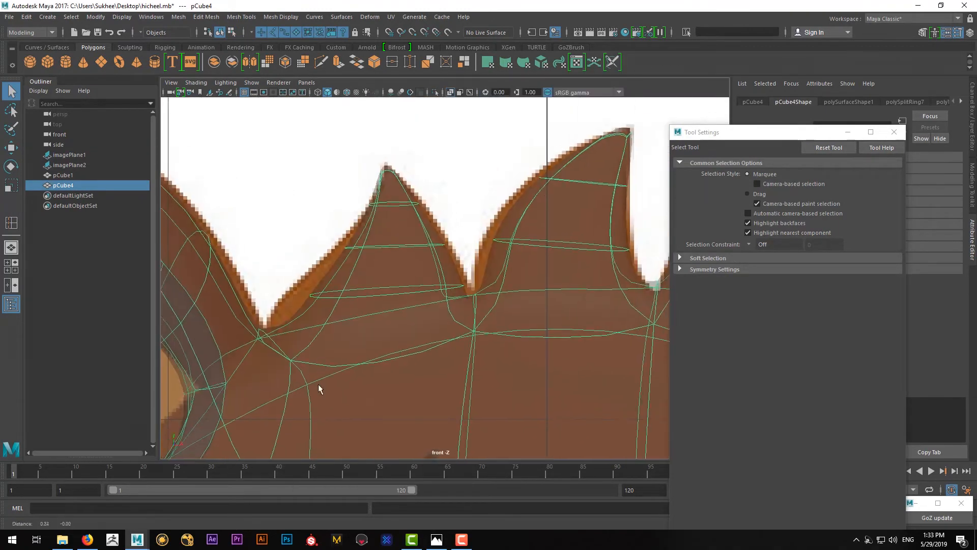
{"action": "right_click_drag", "start_coordinate": [319, 383], "coordinate": [488, 251], "text": "alt"}
{"action": "key", "text": "1"}
{"action": "right_click", "coordinate": [495, 186]}
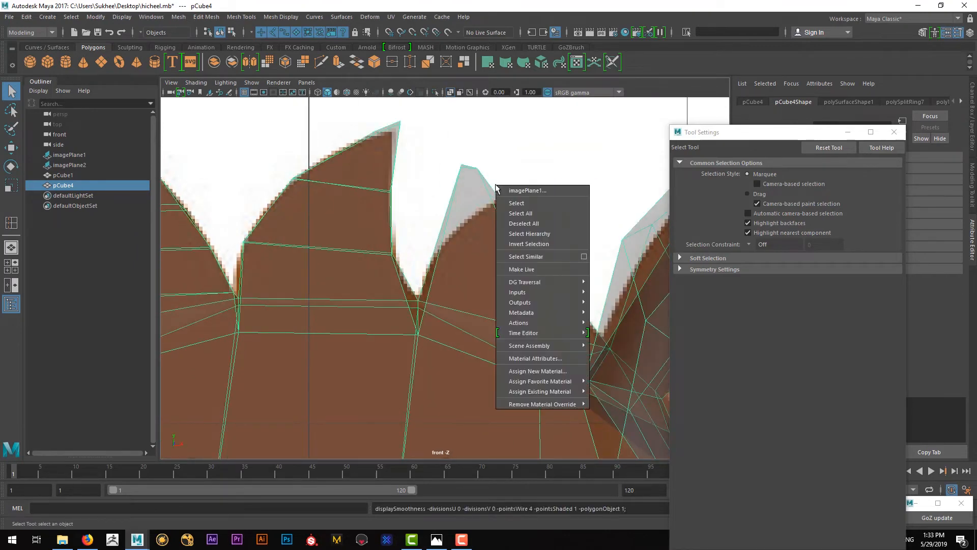
{"action": "right_click_drag", "start_coordinate": [479, 175], "coordinate": [438, 184]}
{"action": "middle_click_drag", "start_coordinate": [454, 219], "coordinate": [402, 258], "text": "alt"}
{"action": "right_click_drag", "start_coordinate": [402, 257], "coordinate": [432, 215], "text": "alt"}
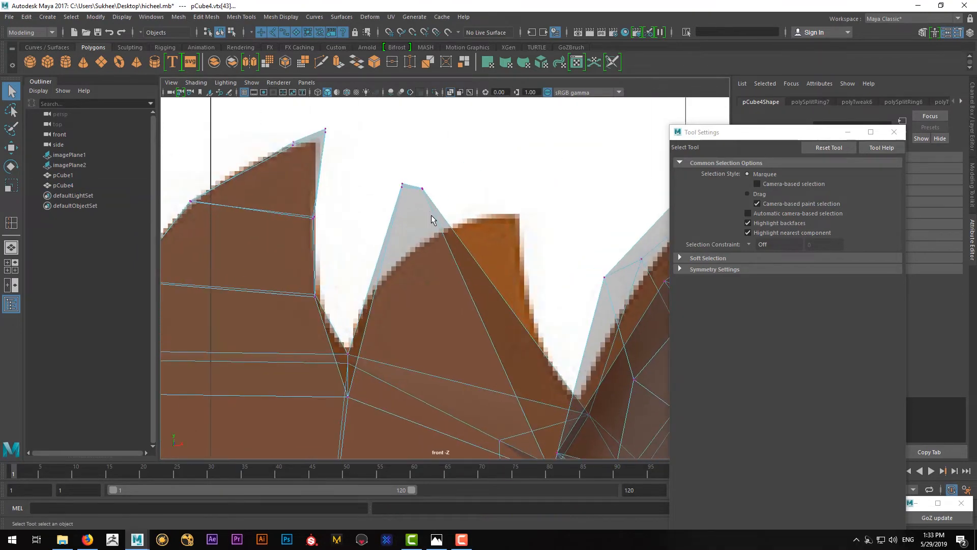
{"action": "key", "text": "w"}
{"action": "left_click_drag", "start_coordinate": [430, 194], "coordinate": [517, 219]}
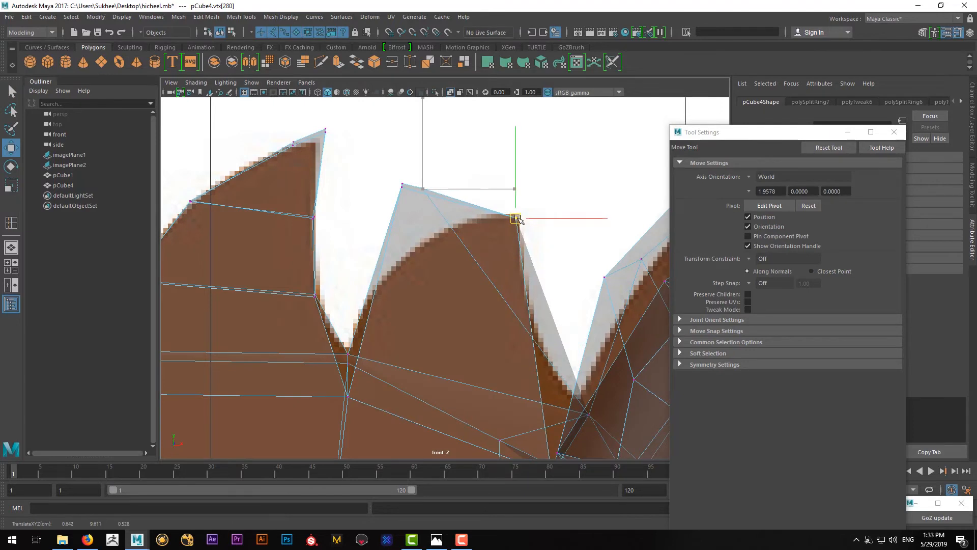
{"action": "key", "text": "ctrl+z"}
{"action": "left_click_drag", "start_coordinate": [425, 190], "coordinate": [522, 220]}
{"action": "left_click_drag", "start_coordinate": [442, 215], "coordinate": [486, 217]}
Insert an edge loop across the upper part of the rightmost tuft.
{"action": "key", "text": "q"}
{"action": "key", "text": "F8"}
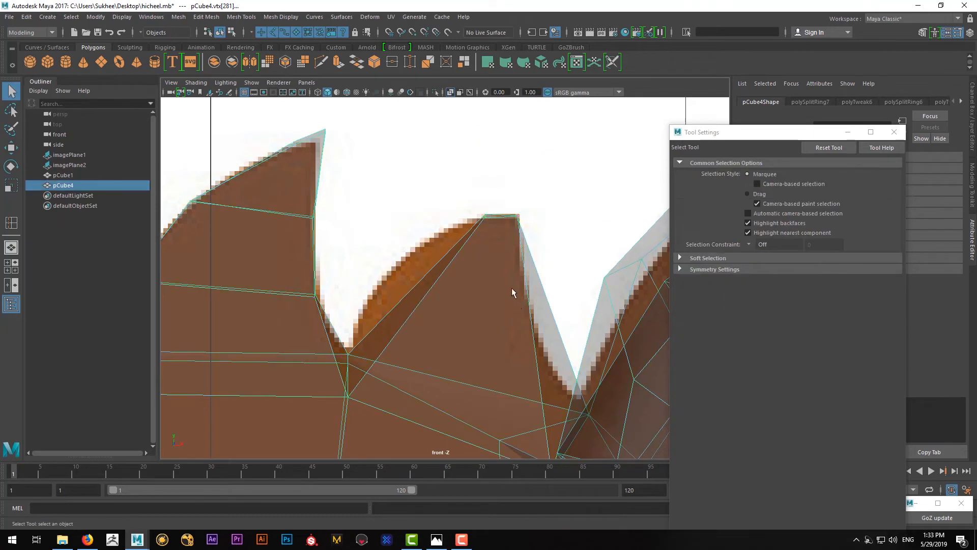
{"action": "right_click_drag", "start_coordinate": [511, 288], "coordinate": [407, 244]}
{"action": "key", "text": "q"}
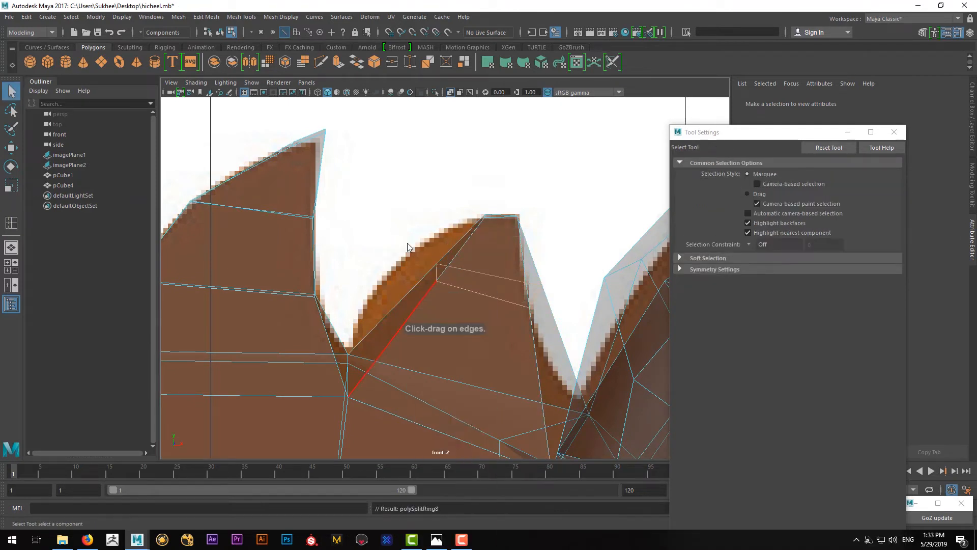
Move the inner-side vertices of the rightmost tuft's upper edge loop outward onto the reference hair outline.
{"action": "left_click", "coordinate": [436, 263]}
{"action": "key", "text": "w"}
{"action": "left_click_drag", "start_coordinate": [436, 263], "coordinate": [411, 251]}
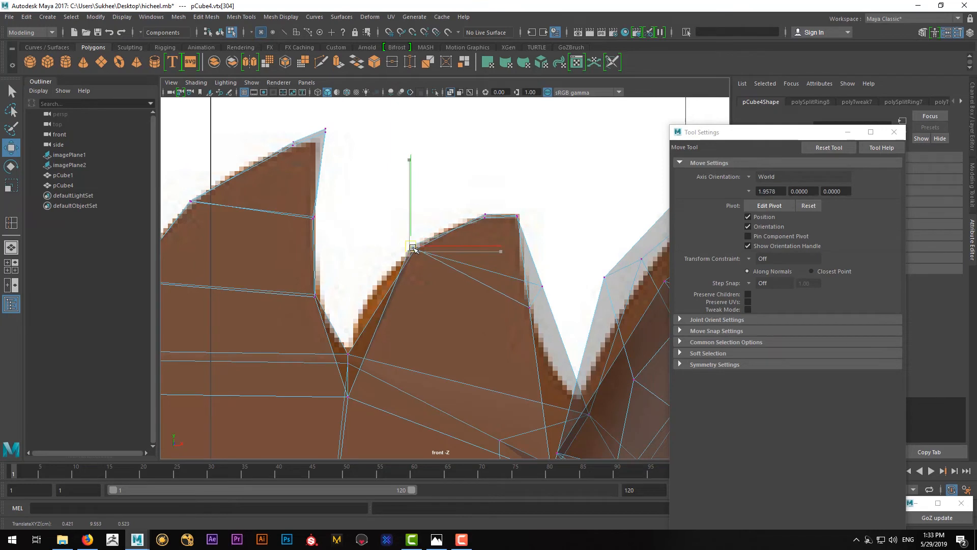
{"action": "key", "text": "q"}
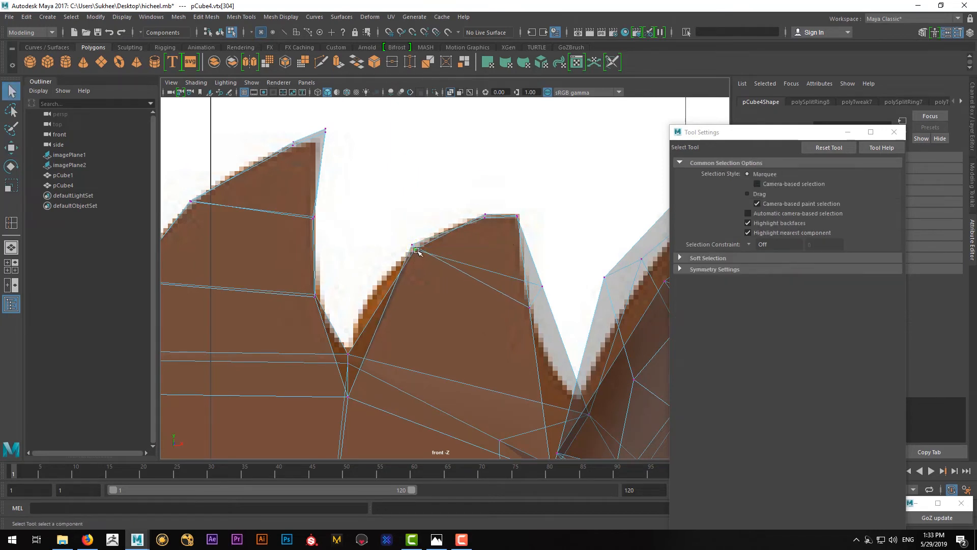
{"action": "key", "text": "w"}
Move the ear-side vertices of the rightmost tuft's upper edge loop inward and align them with the reference outline.
{"action": "key", "text": "q"}
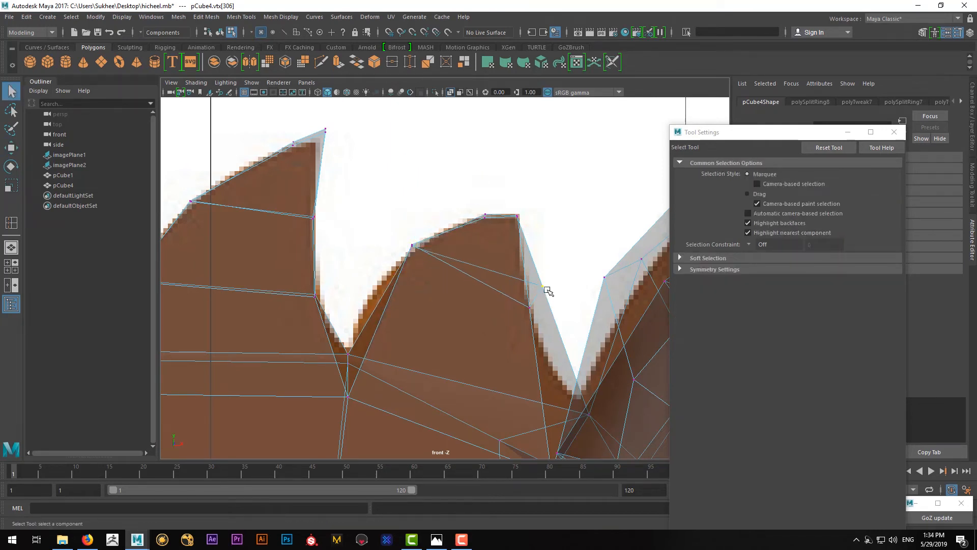
{"action": "key", "text": "w"}
{"action": "mouse_move", "coordinate": [544, 287]}
{"action": "left_mouse_down"}
{"action": "mouse_move", "coordinate": [520, 280]}
{"action": "mouse_move", "coordinate": [528, 279]}
{"action": "left_mouse_up"}
{"action": "left_click", "coordinate": [530, 307]}
{"action": "key", "text": "q"}
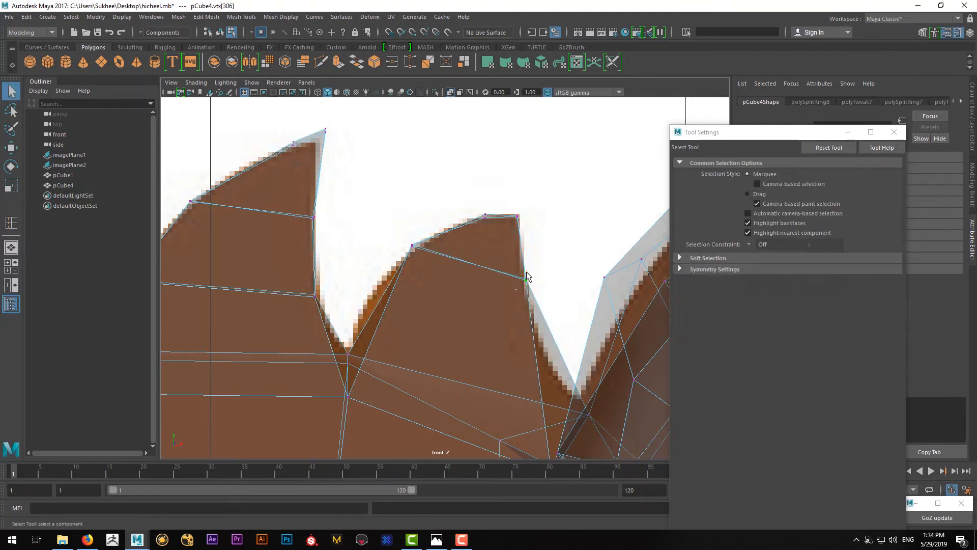
{"action": "key", "text": "w"}
{"action": "left_click_drag", "start_coordinate": [527, 279], "coordinate": [525, 280]}
{"action": "key", "text": "q"}
Insert an edge loop across the lower part of the rightmost tuft and move its inner-side vertices onto the reference outline.
{"action": "middle_click_drag", "start_coordinate": [432, 311], "coordinate": [444, 283], "text": "alt"}
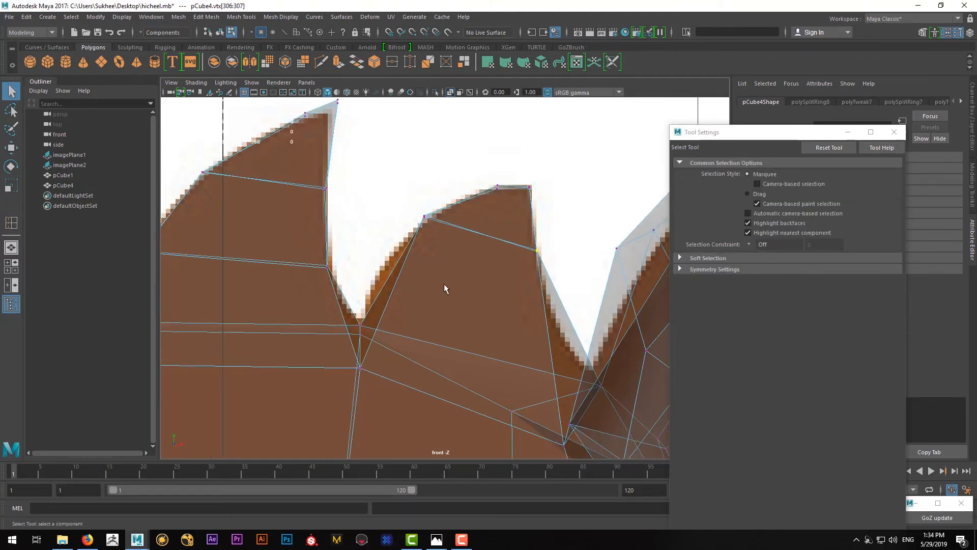
{"action": "right_click_drag", "start_coordinate": [473, 264], "coordinate": [399, 288]}
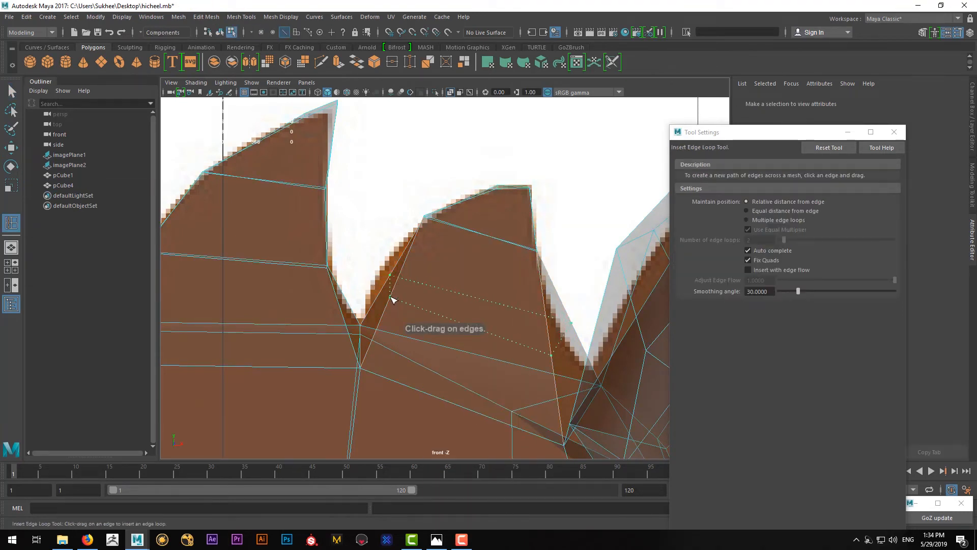
{"action": "left_click", "coordinate": [392, 302]}
{"action": "right_click_drag", "start_coordinate": [393, 293], "coordinate": [394, 287]}
{"action": "left_click", "coordinate": [392, 287]}
{"action": "key", "text": "w"}
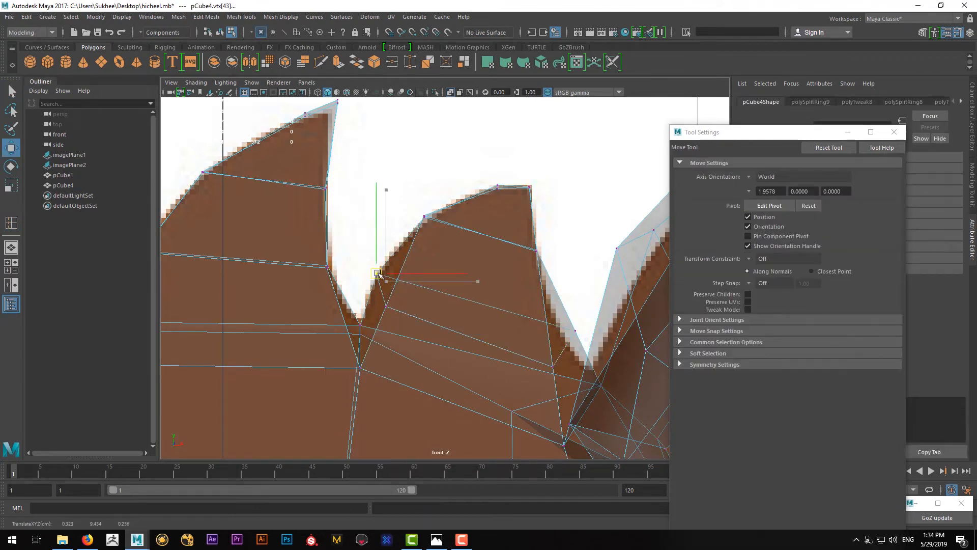
{"action": "left_click_drag", "start_coordinate": [377, 297], "coordinate": [372, 274]}
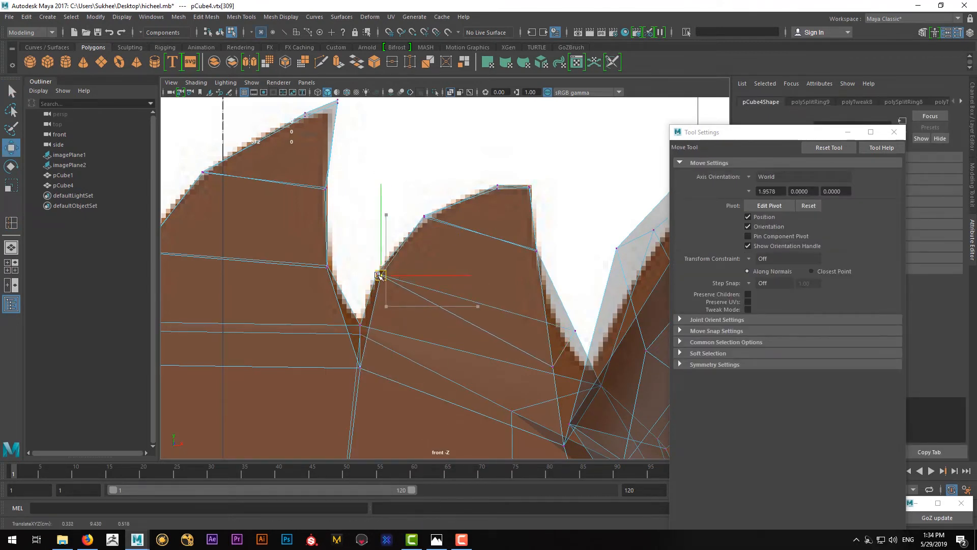
Move the ear-side vertices of the rightmost tuft's lower edge loop onto the reference outline.
{"action": "left_click", "coordinate": [575, 332]}
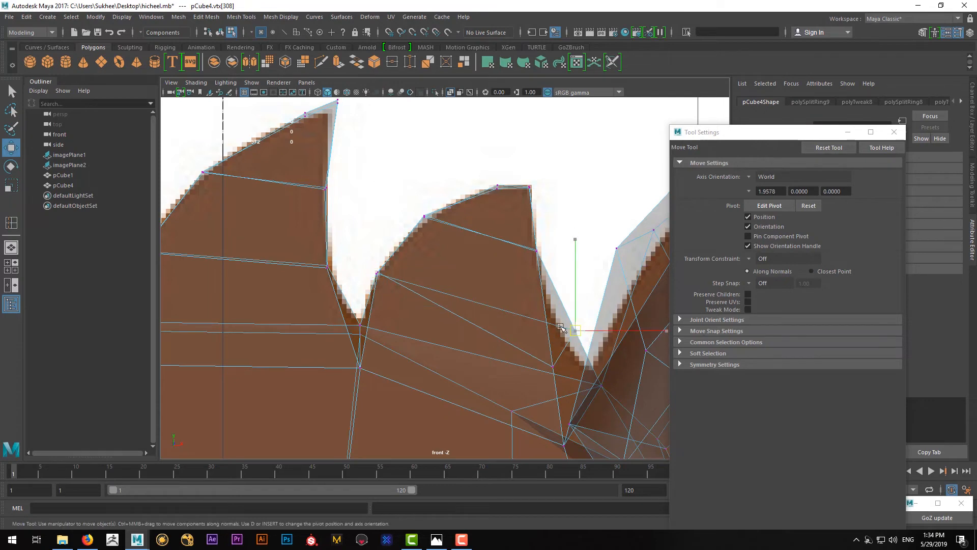
{"action": "mouse_move", "coordinate": [575, 332]}
{"action": "left_mouse_down"}
{"action": "mouse_move", "coordinate": [554, 321]}
{"action": "mouse_move", "coordinate": [567, 344]}
{"action": "left_mouse_up"}
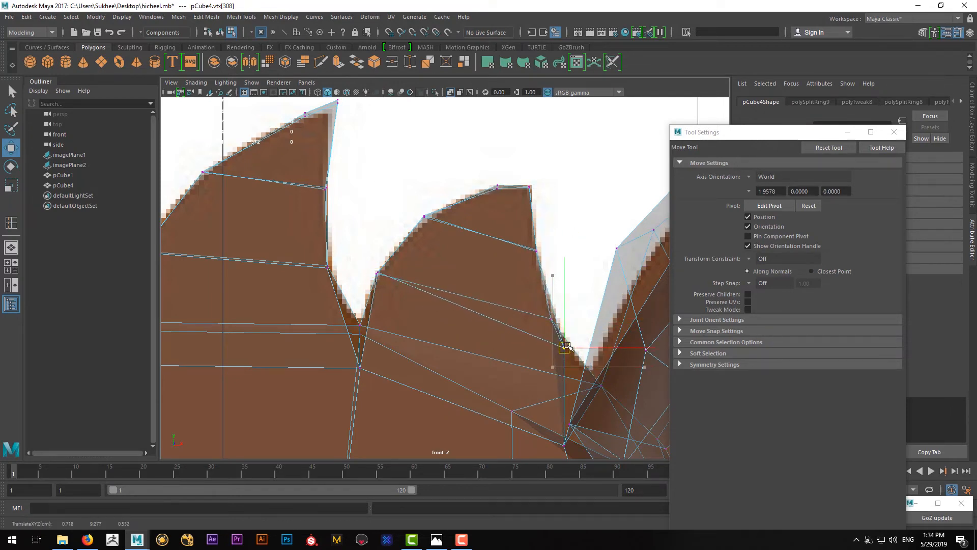
{"action": "left_click", "coordinate": [549, 320]}
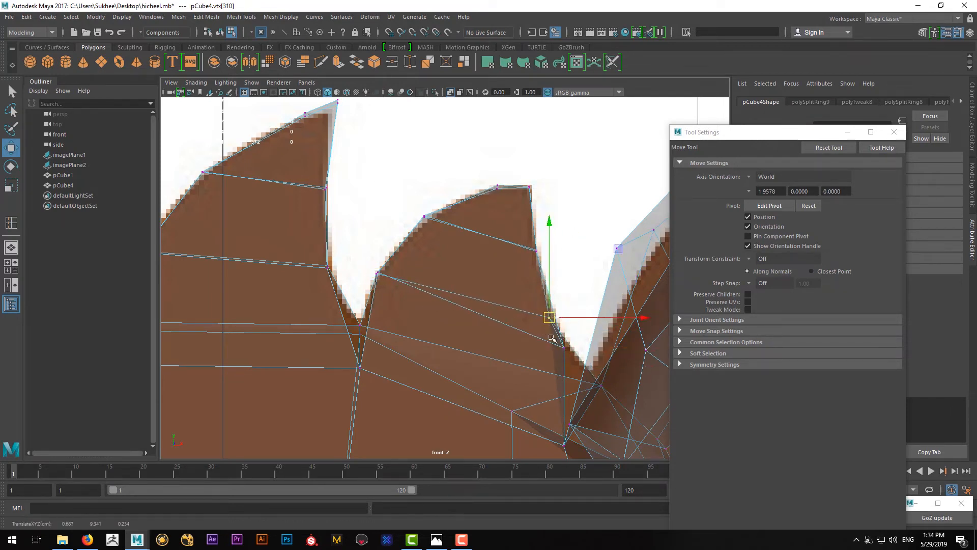
{"action": "left_click", "coordinate": [564, 348]}
{"action": "left_click_drag", "start_coordinate": [565, 347], "coordinate": [550, 319]}
Shift the valley vertex between the rightmost tuft and the ear toward the reference notch, checking the fit with smooth preview.
{"action": "scroll", "coordinate": [550, 318], "scroll_direction": "down", "scroll_amount": 10}
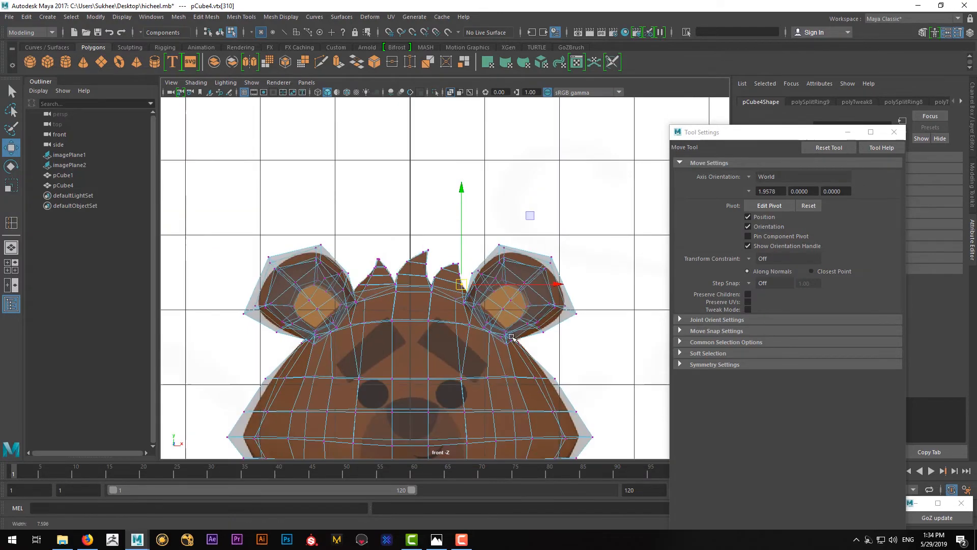
{"action": "scroll", "coordinate": [508, 330], "scroll_direction": "up", "scroll_amount": 5}
{"action": "scroll", "coordinate": [534, 312], "scroll_direction": "up", "scroll_amount": 8}
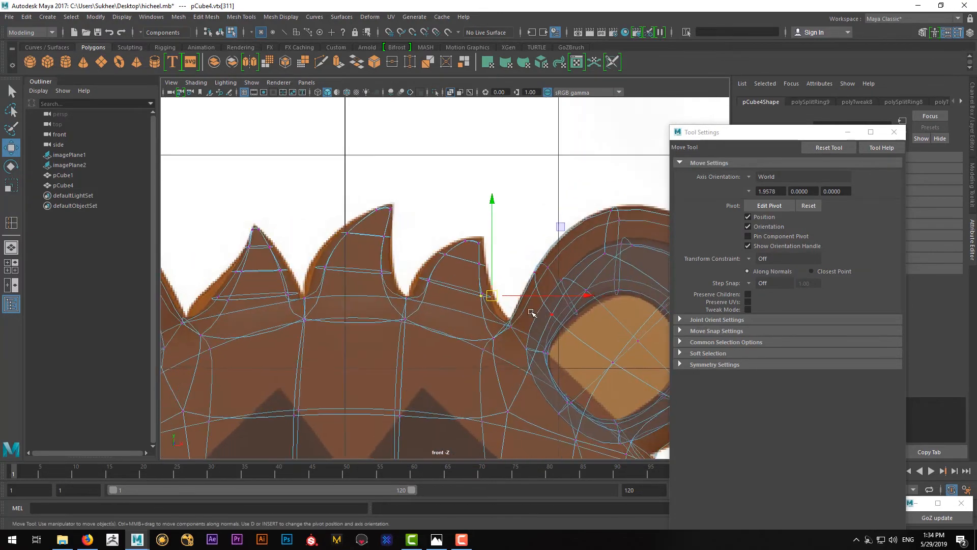
{"action": "key", "text": "3"}
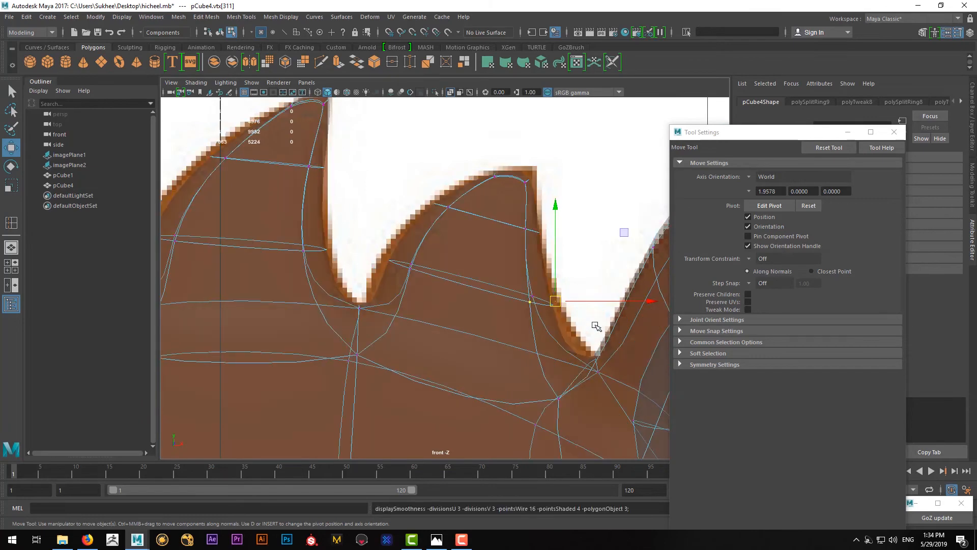
{"action": "middle_click_drag", "start_coordinate": [596, 328], "coordinate": [522, 249], "text": "alt"}
{"action": "key", "text": "1"}
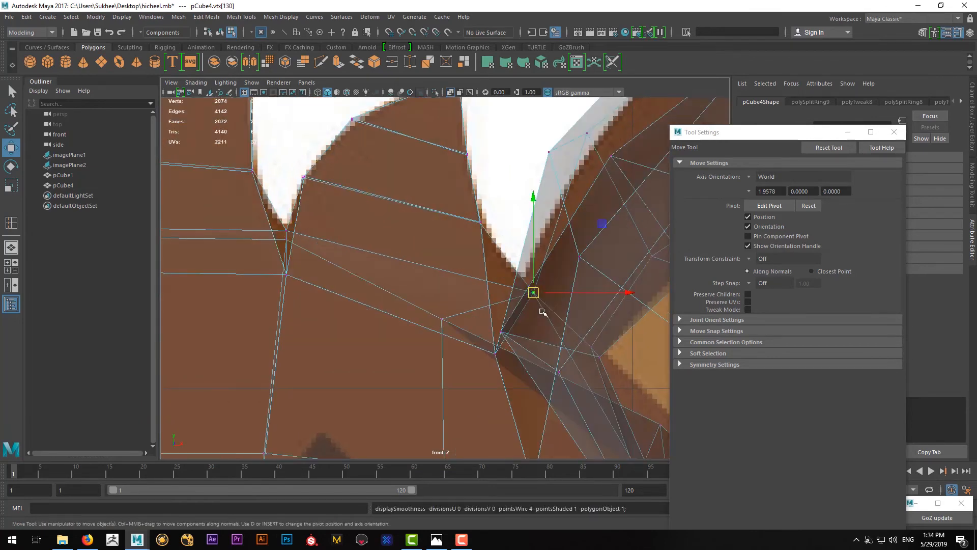
{"action": "middle_click_drag", "start_coordinate": [540, 307], "coordinate": [534, 307]}
{"action": "key", "text": "3"}
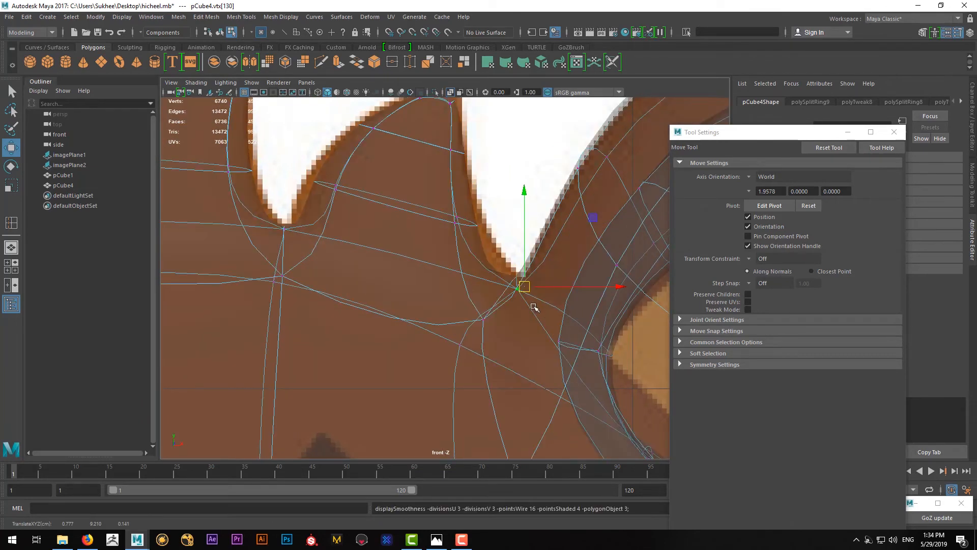
{"action": "key", "text": "1"}
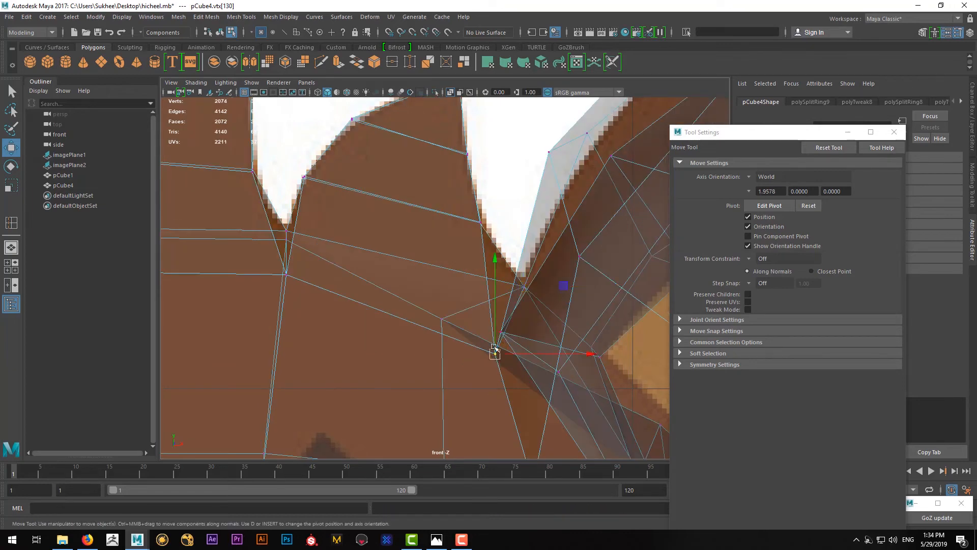
Undo the latest vertex moves at the valley beside the right ear and redo them while viewing it in perspective.
{"action": "key", "text": "space"}
{"action": "key", "text": "space"}
{"action": "key", "text": "f"}
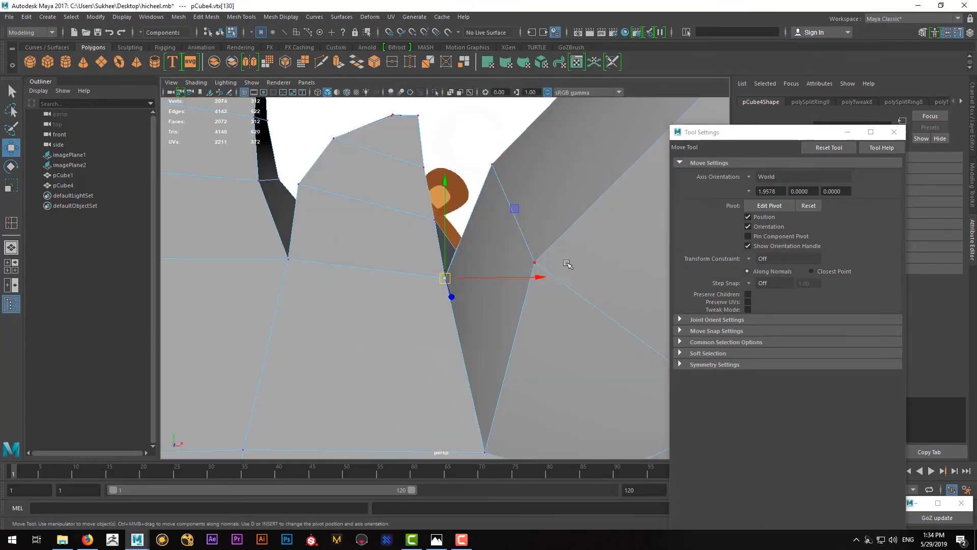
{"action": "left_click_drag", "start_coordinate": [530, 280], "coordinate": [478, 320], "text": "alt"}
{"action": "key", "text": "ctrl+z"}
{"action": "key", "text": "ctrl+z"}
{"action": "key", "text": "ctrl+z"}
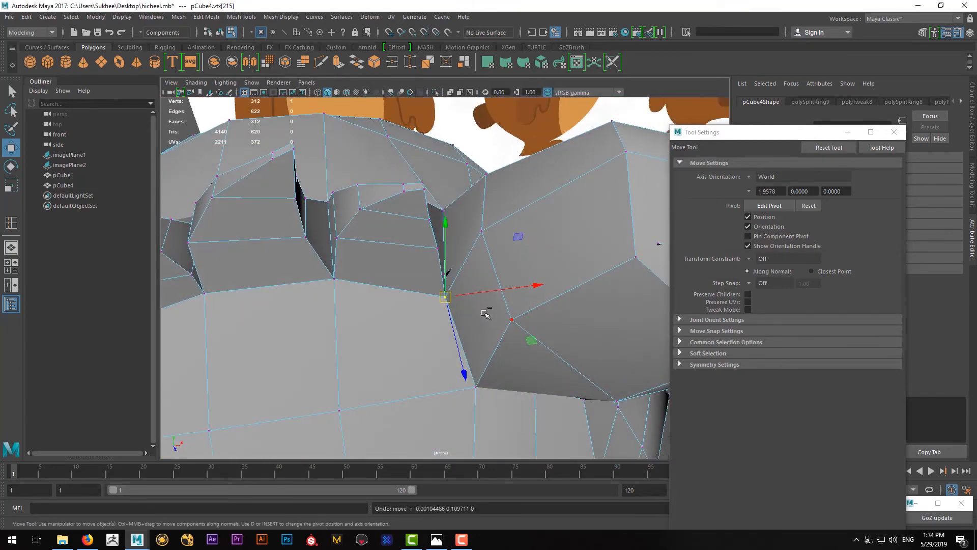
{"action": "key", "text": "ctrl+t"}
{"action": "key", "text": "shift+z"}
{"action": "key", "text": "shift+z"}
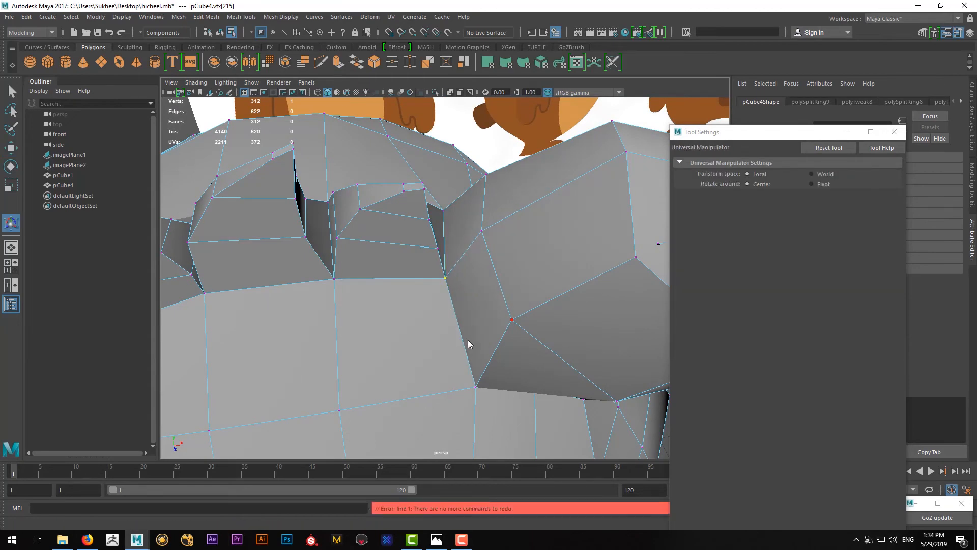
Examine the smoothed hair tufts against the front reference, and inspect them from above in the perspective view.
{"action": "key", "text": "space"}
{"action": "key", "text": "space"}
{"action": "right_click_drag", "start_coordinate": [458, 356], "coordinate": [455, 334], "text": "alt"}
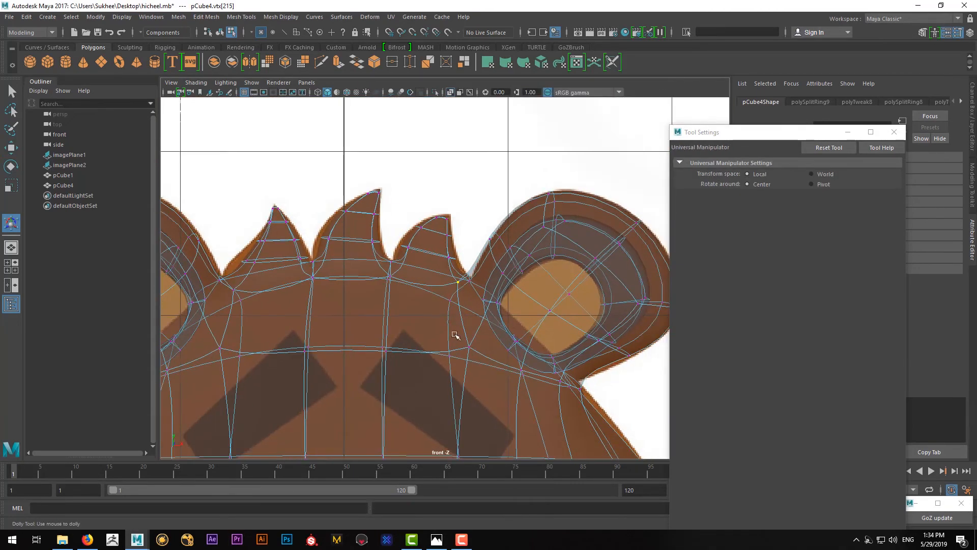
{"action": "right_click_drag", "start_coordinate": [515, 285], "coordinate": [563, 218], "text": "alt"}
{"action": "key", "text": "space"}
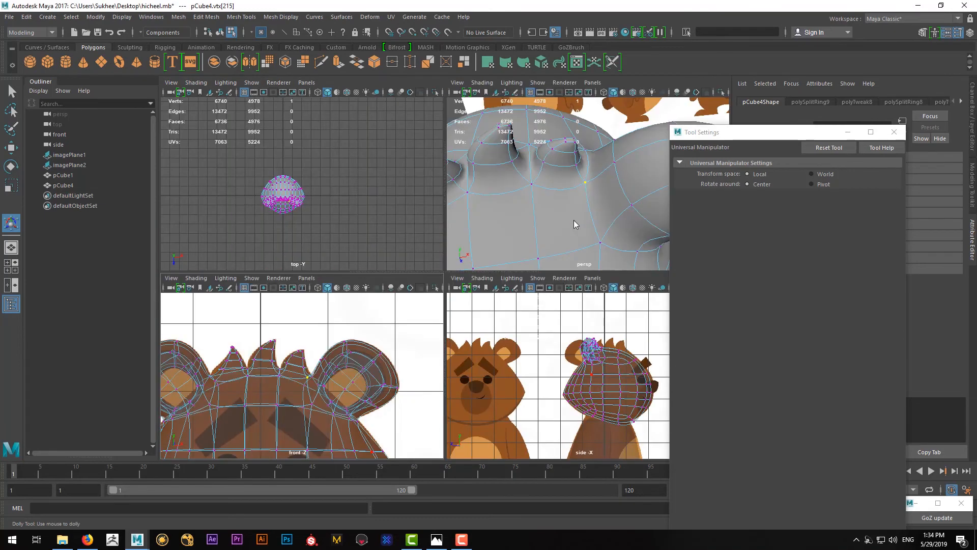
{"action": "key", "text": "space"}
{"action": "left_click_drag", "start_coordinate": [457, 228], "coordinate": [340, 221], "text": "alt"}
{"action": "right_click_drag", "start_coordinate": [432, 254], "coordinate": [440, 230], "text": "alt"}
{"action": "right_click_drag", "start_coordinate": [483, 249], "coordinate": [448, 264], "text": "alt"}
{"action": "left_click_drag", "start_coordinate": [448, 263], "coordinate": [461, 315], "text": "alt"}
{"action": "key", "text": "q"}
{"action": "left_click", "coordinate": [502, 265]}
{"action": "left_click", "coordinate": [458, 237]}
{"action": "scroll", "coordinate": [459, 249], "scroll_direction": "up", "scroll_amount": 4}
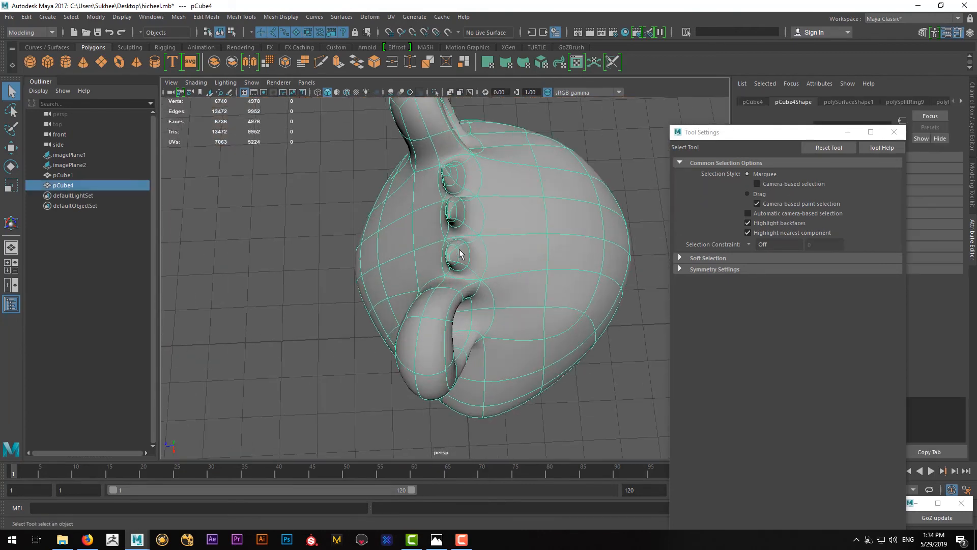
Select the four tip vertices of the middle tuft on the smoothed head.
{"action": "right_click_drag", "start_coordinate": [476, 219], "coordinate": [452, 216]}
{"action": "left_click_drag", "start_coordinate": [455, 218], "coordinate": [463, 243], "text": "alt"}
{"action": "scroll", "coordinate": [519, 274], "scroll_direction": "up", "scroll_amount": 2}
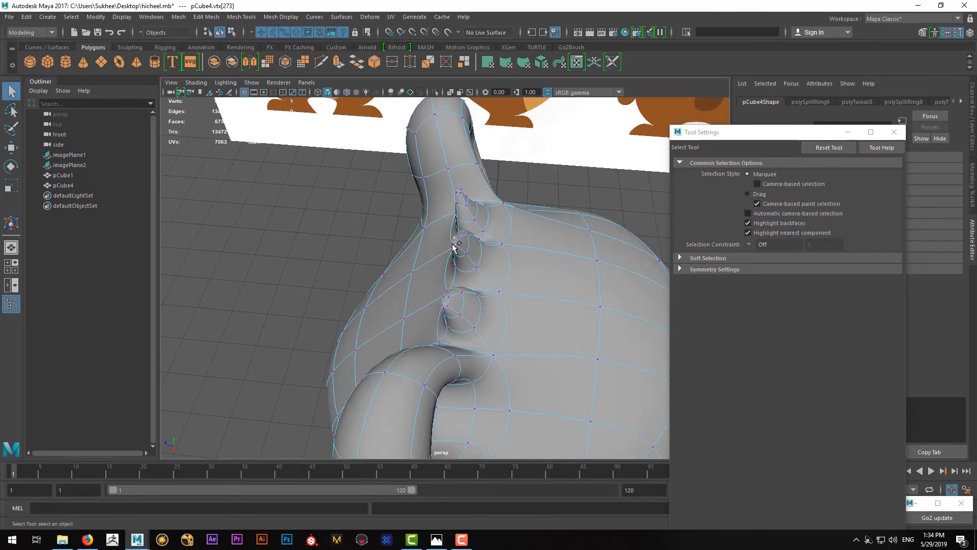
{"action": "left_click", "coordinate": [455, 243], "text": "shift"}
{"action": "left_click_drag", "start_coordinate": [454, 243], "coordinate": [508, 258], "text": "alt"}
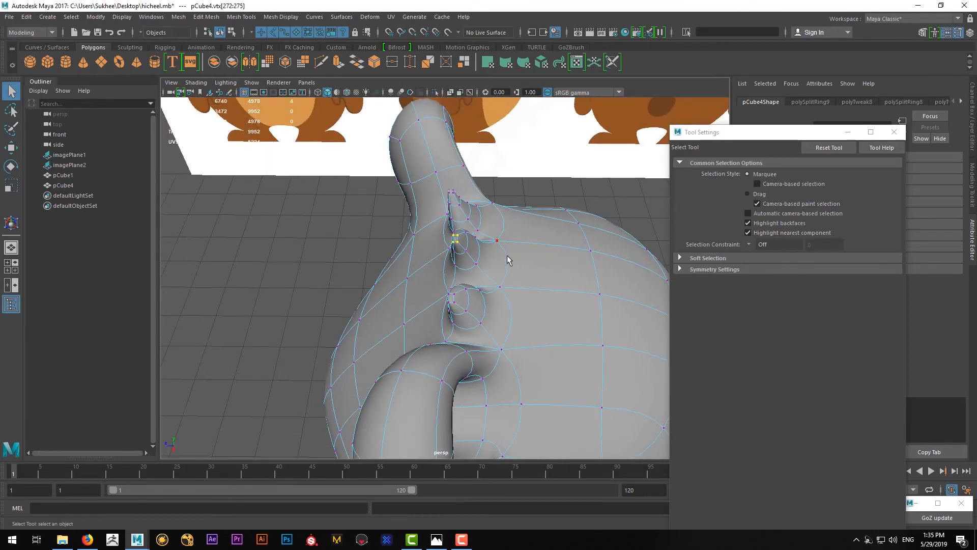
Turn on soft selection for the middle tuft's tip and shrink the falloff radius to about the size of the tuft.
{"action": "key", "text": "b"}
{"action": "key", "text": "w"}
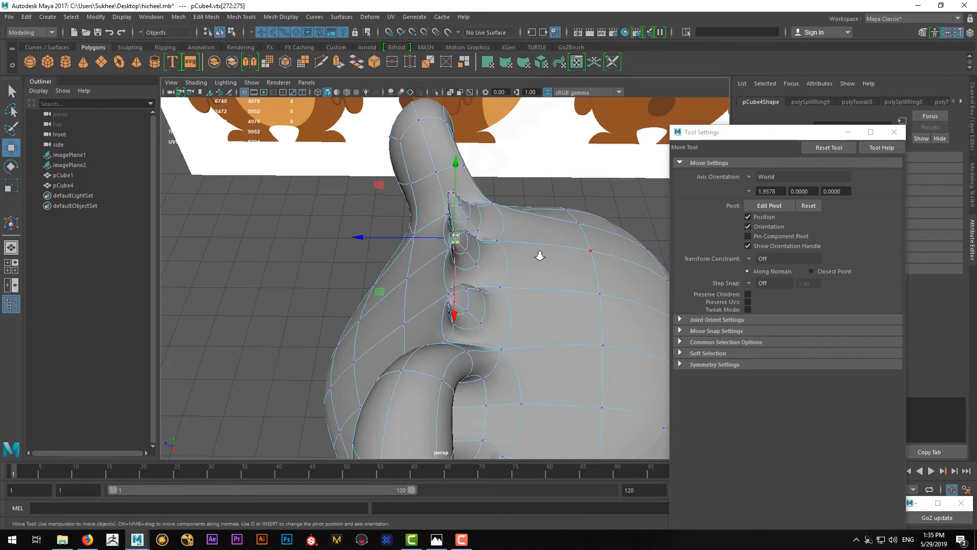
{"action": "right_click_drag", "start_coordinate": [540, 254], "coordinate": [433, 255], "text": "alt"}
{"action": "left_click_drag", "start_coordinate": [407, 253], "coordinate": [381, 274], "text": "alt"}
{"action": "right_click_drag", "start_coordinate": [426, 275], "coordinate": [488, 281], "text": "alt"}
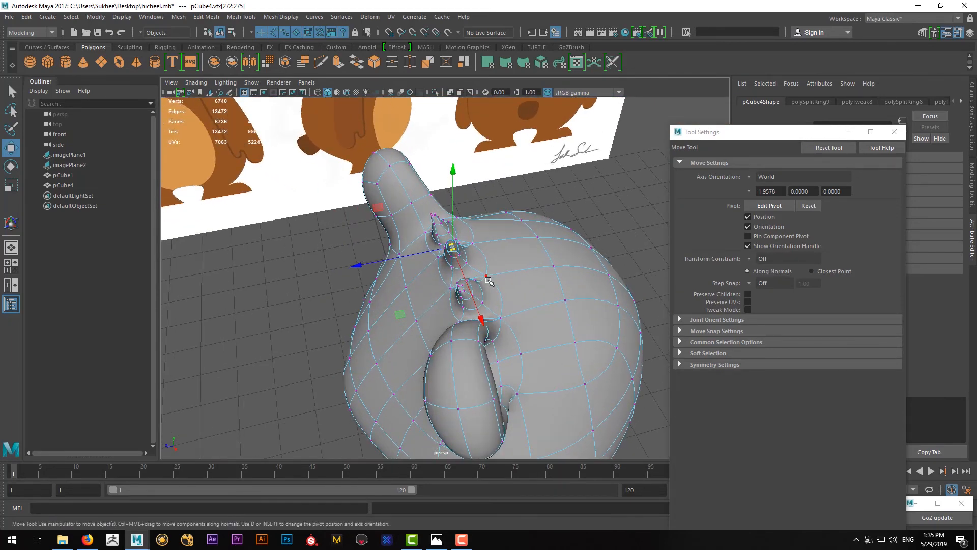
{"action": "left_click_drag", "start_coordinate": [488, 280], "coordinate": [471, 283], "text": "alt"}
{"action": "key", "text": "b"}
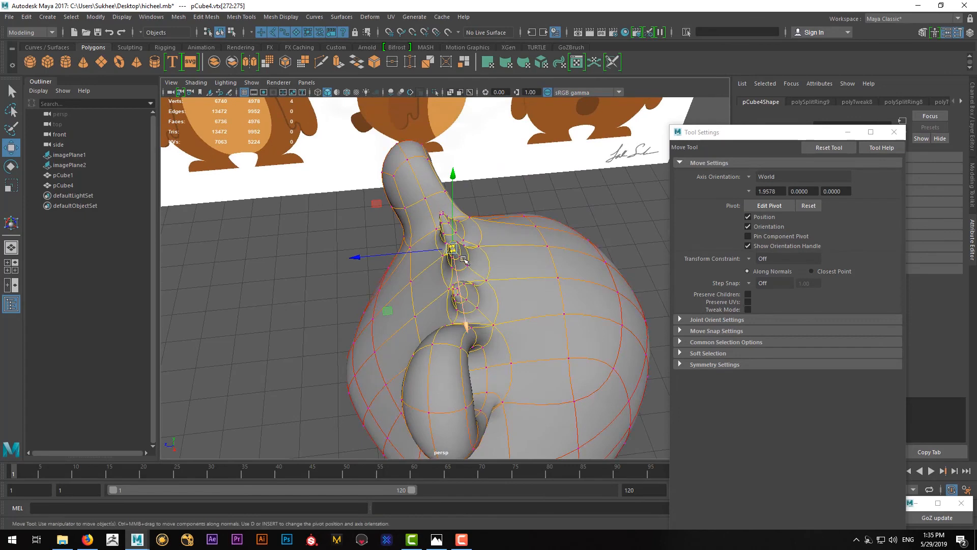
{"action": "left_click_drag", "start_coordinate": [397, 279], "coordinate": [339, 285]}
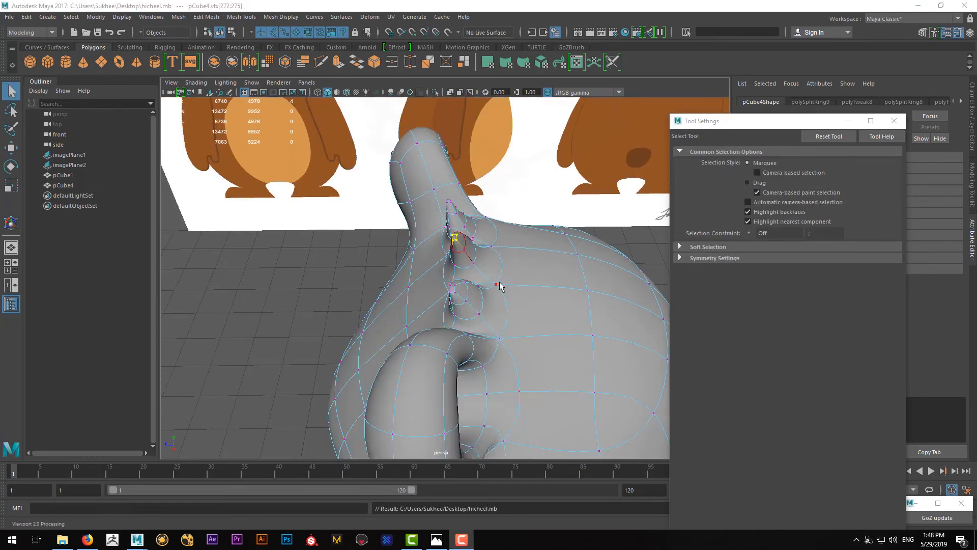
Bend the middle tuft by moving its soft-selected tip in the negative Z direction, and undo the extra adjustment.
{"action": "left_click_drag", "start_coordinate": [507, 270], "coordinate": [501, 266], "text": "alt"}
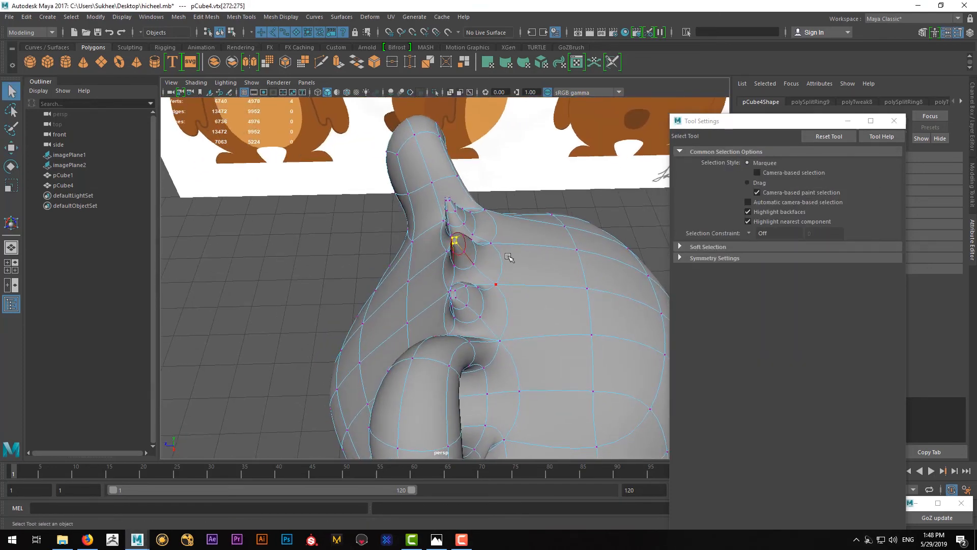
{"action": "key", "text": "w"}
{"action": "left_click_drag", "start_coordinate": [409, 246], "coordinate": [502, 244]}
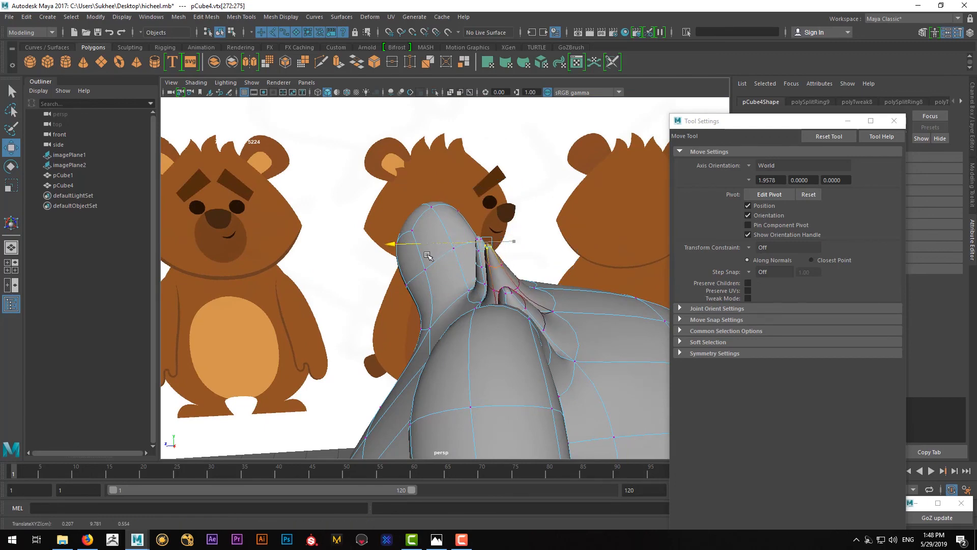
{"action": "left_click_drag", "start_coordinate": [427, 256], "coordinate": [487, 314], "text": "alt"}
{"action": "key", "text": "ctrl+z"}
{"action": "left_click_drag", "start_coordinate": [587, 312], "coordinate": [518, 318], "text": "alt"}
Try to bend the rightmost tuft by moving its soft-selected tip vertices in the negative Z direction.
{"action": "key", "text": "q"}
{"action": "left_click", "coordinate": [504, 283]}
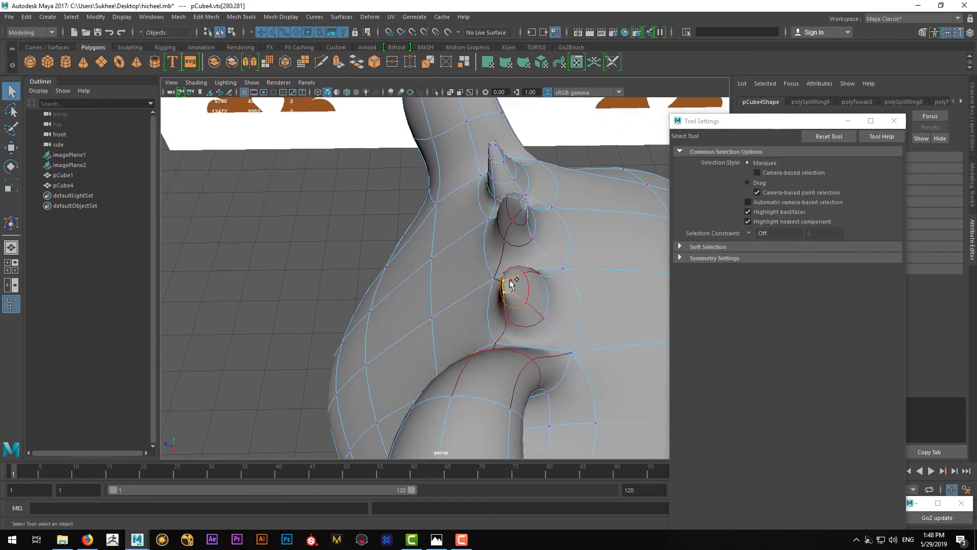
{"action": "key", "text": "w"}
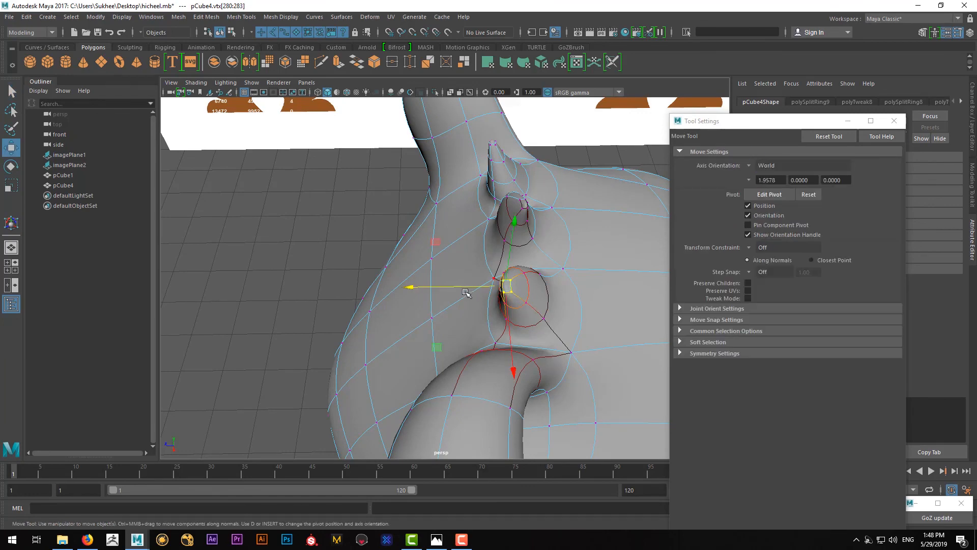
{"action": "left_click_drag", "start_coordinate": [464, 288], "coordinate": [512, 265]}
{"action": "key", "text": "q"}
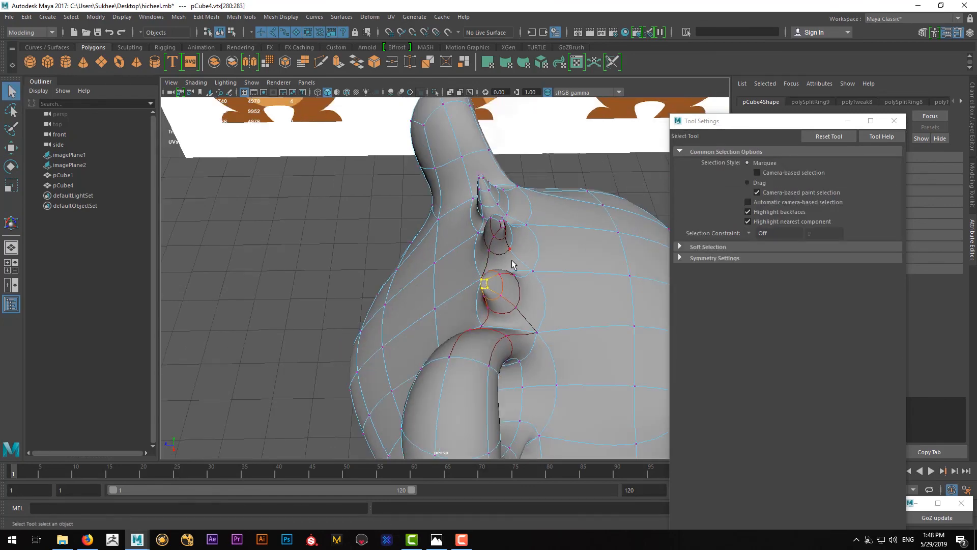
{"action": "right_click_drag", "start_coordinate": [512, 263], "coordinate": [540, 238]}
Select the head mesh and display it unsmoothed in the front view.
{"action": "left_click_drag", "start_coordinate": [480, 305], "coordinate": [398, 354], "text": "alt"}
{"action": "left_click", "coordinate": [328, 392]}
{"action": "left_click_drag", "start_coordinate": [399, 407], "coordinate": [356, 304], "text": "alt"}
{"action": "scroll", "coordinate": [439, 301], "scroll_direction": "up", "scroll_amount": 2}
{"action": "scroll", "coordinate": [439, 304], "scroll_direction": "down", "scroll_amount": 6}
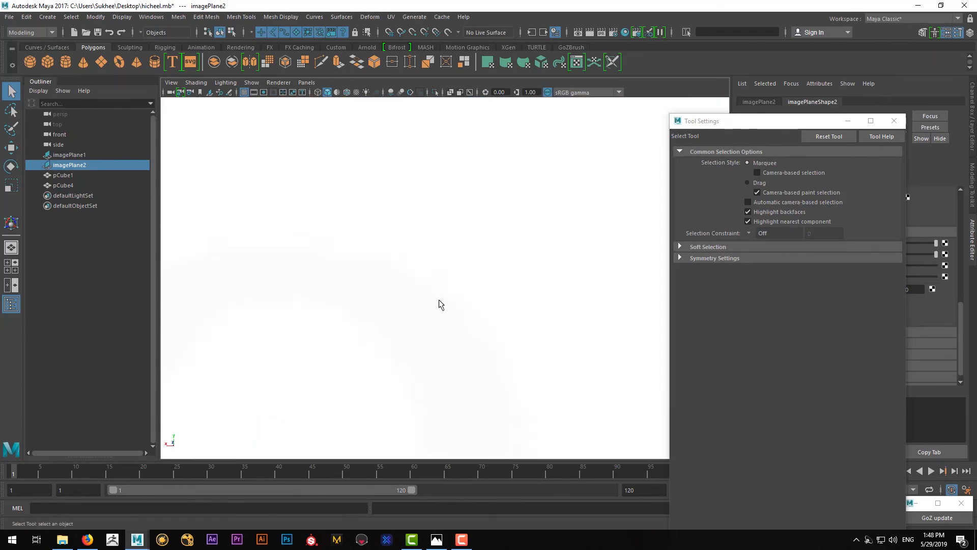
{"action": "left_click_drag", "start_coordinate": [440, 304], "coordinate": [517, 362], "text": "alt"}
{"action": "left_click", "coordinate": [510, 334]}
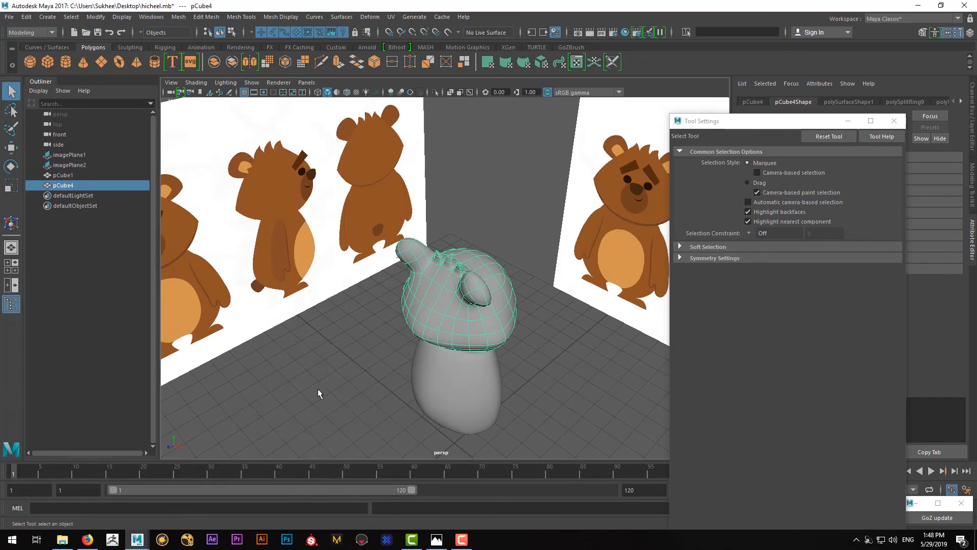
{"action": "key", "text": "space"}
{"action": "key", "text": "space"}
{"action": "key", "text": "1"}
{"action": "scroll", "coordinate": [387, 381], "scroll_direction": "up", "scroll_amount": 2}
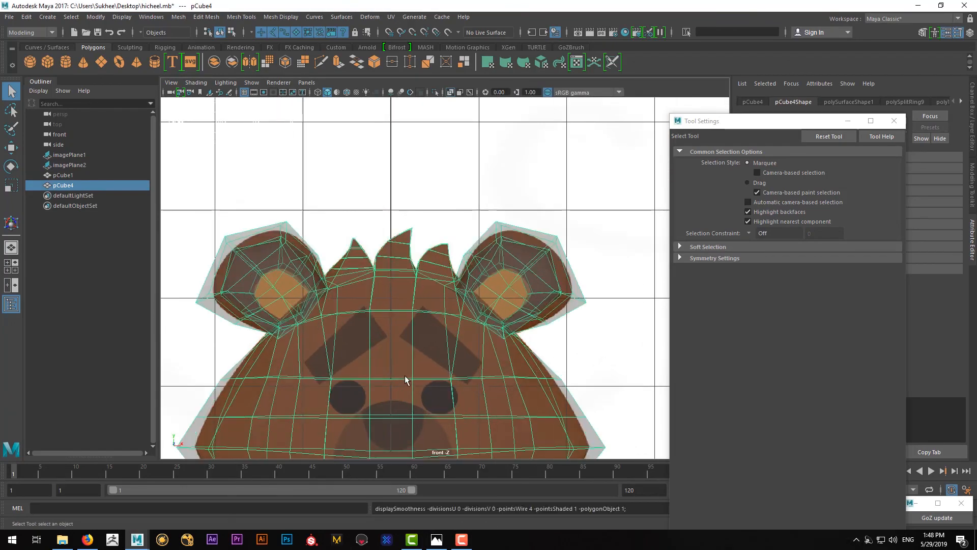